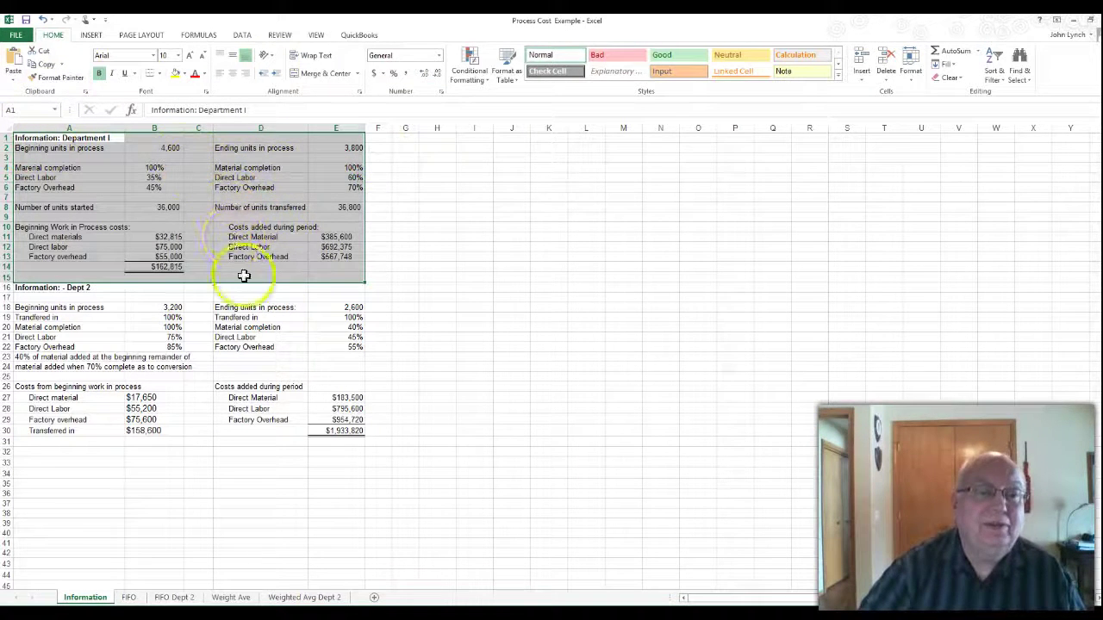
- Switch to the Weight Ave sheet with the blank Dept 1 weighted-average summary
{"action": "mouse_move", "coordinate": [385, 275]}
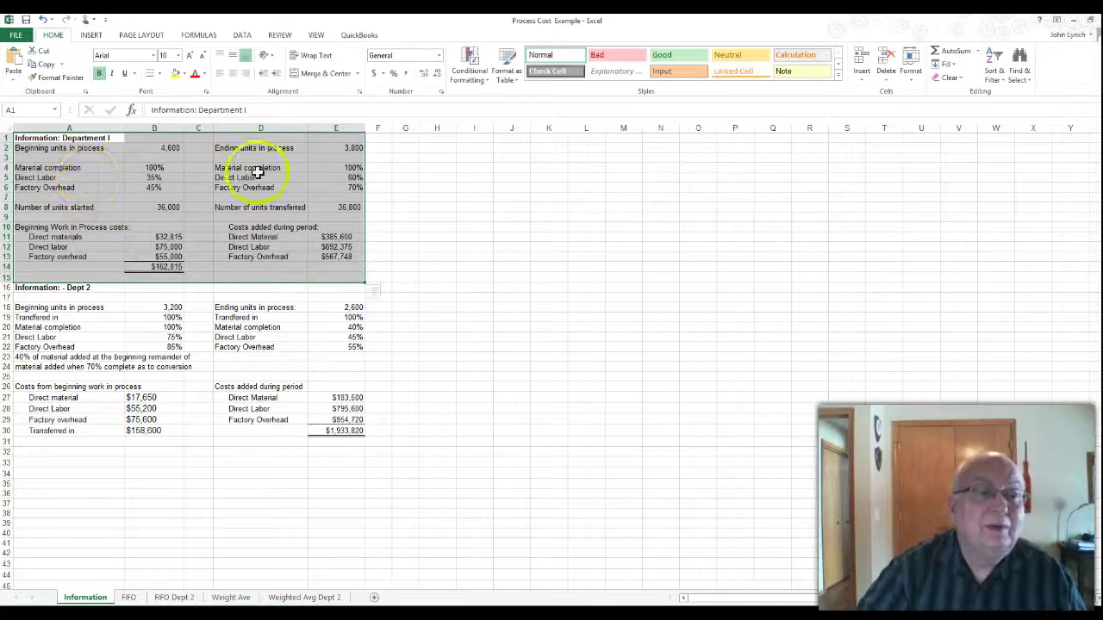
{"action": "left_click", "coordinate": [234, 600]}
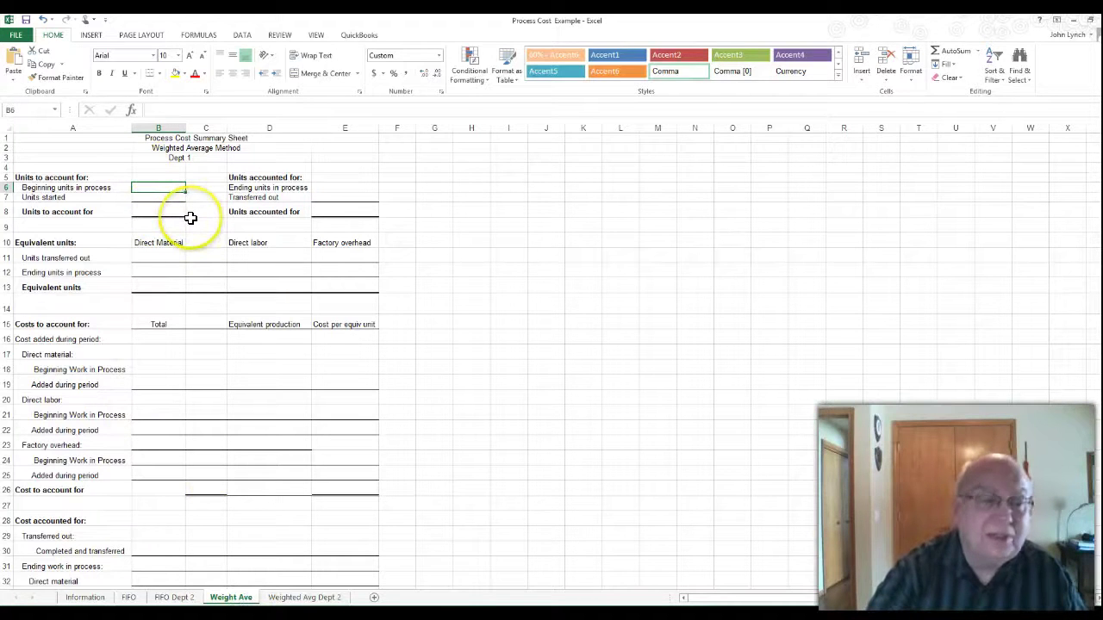
- Enter 4,600 beginning and 36,000 started units in B6:B7 and total them to 40,600 in B8
{"action": "type", "text": "4600"}
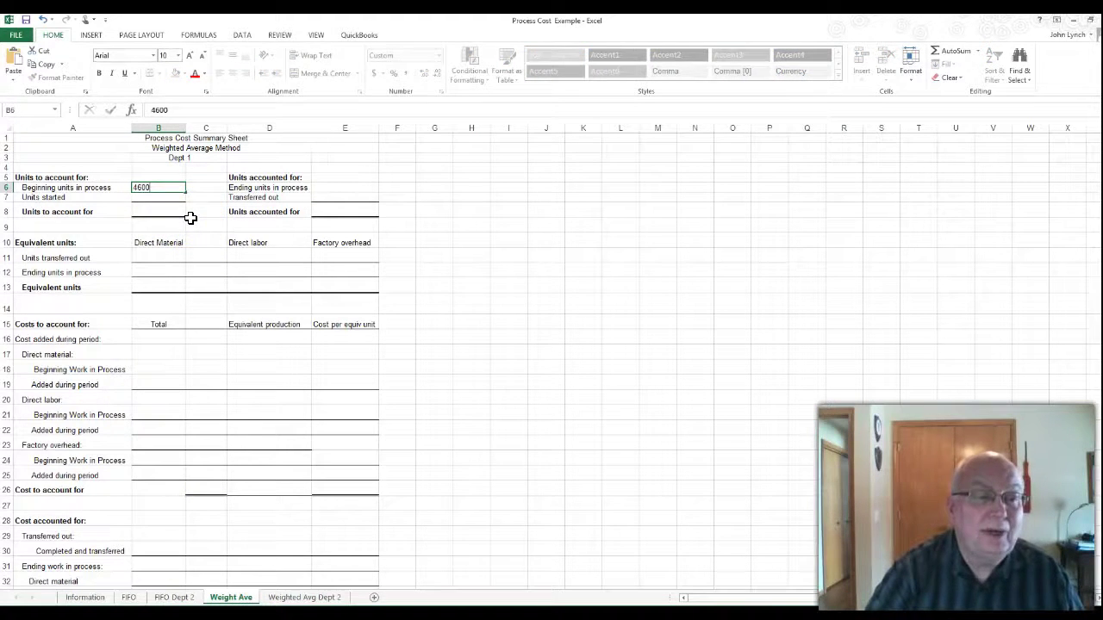
{"action": "key", "text": "Return"}
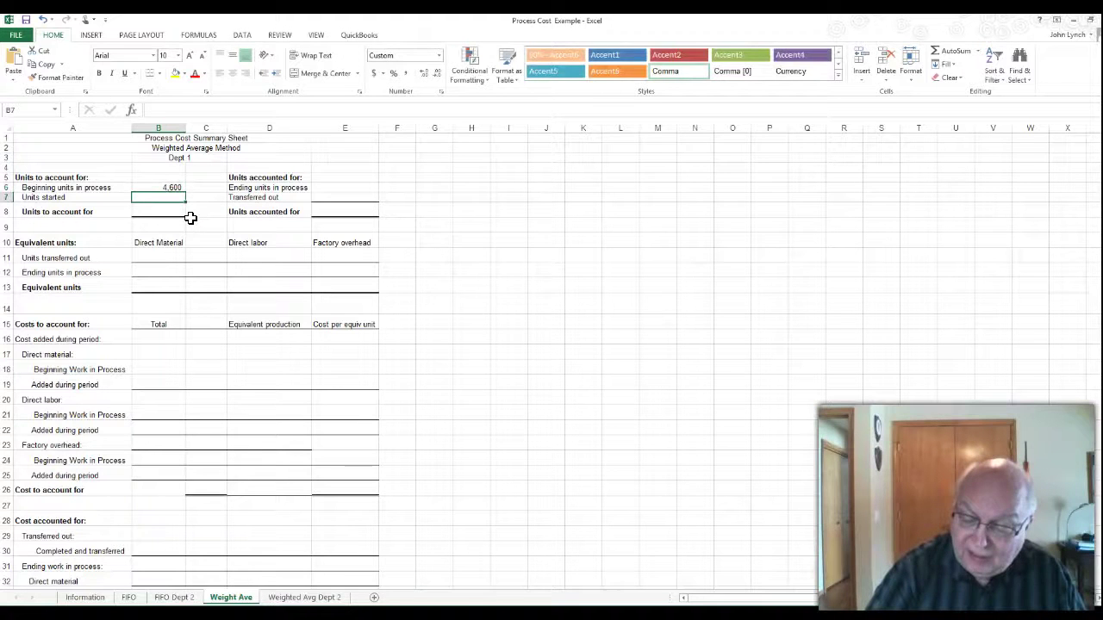
{"action": "type", "text": "36,800"}
{"action": "key", "text": "Return"}
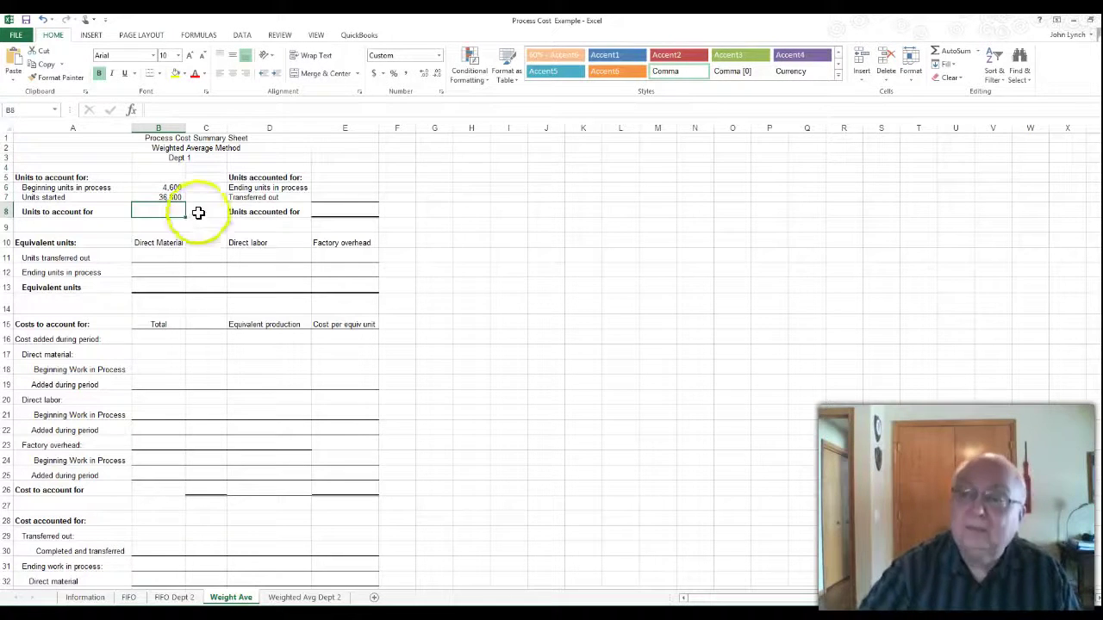
{"action": "left_click", "coordinate": [943, 51]}
{"action": "key", "text": "Return"}
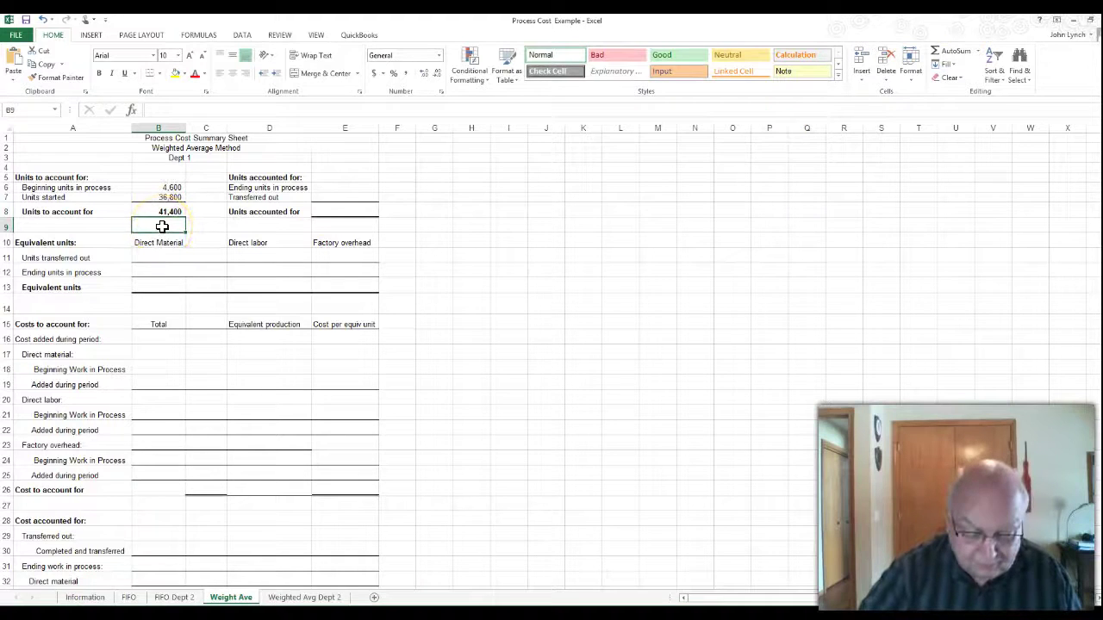
{"action": "left_click", "coordinate": [173, 197]}
{"action": "type", "text": "360"}
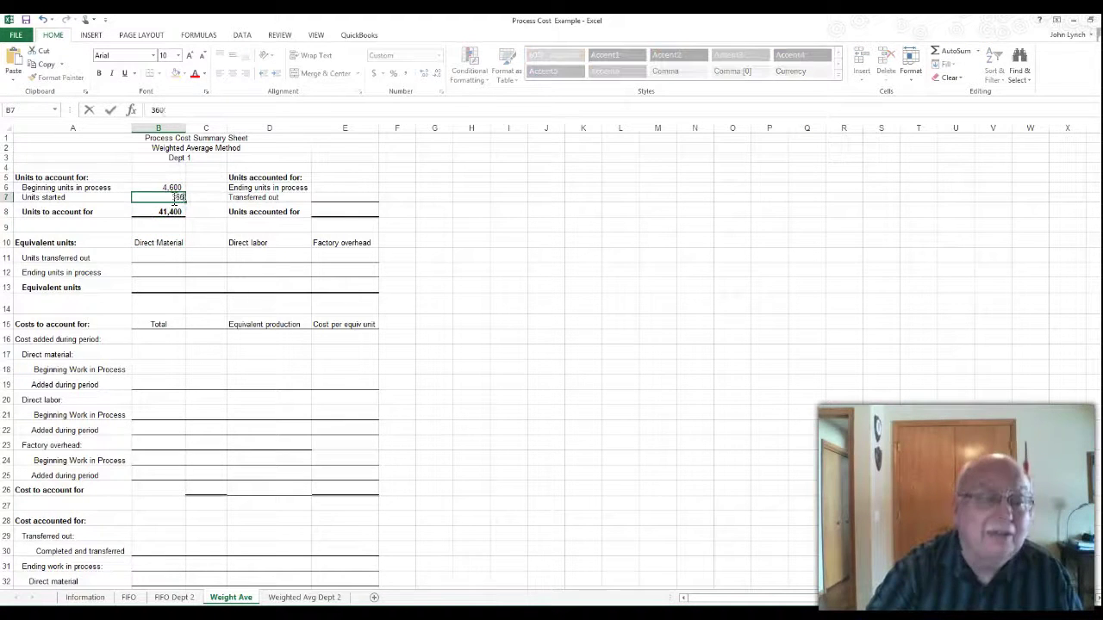
{"action": "key", "text": "Return"}
{"action": "left_click", "coordinate": [167, 211]}
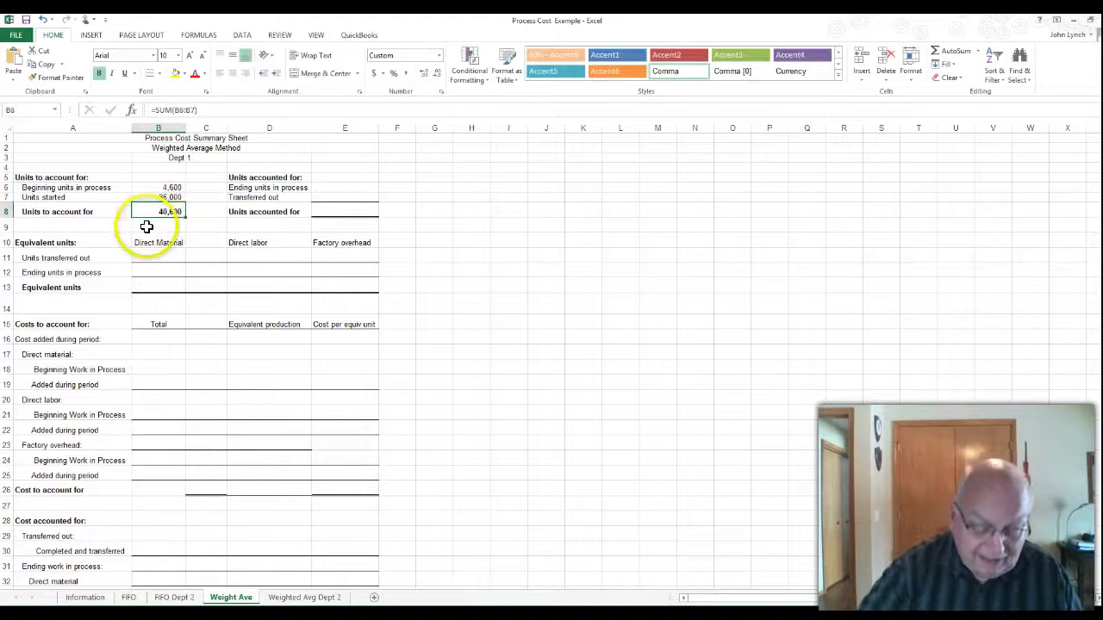
- Enter 3,800 ending and 36,800 transferred-out units in E6:E7, sum E8, and check both totals
{"action": "left_click", "coordinate": [329, 187]}
{"action": "type", "text": "3800"}
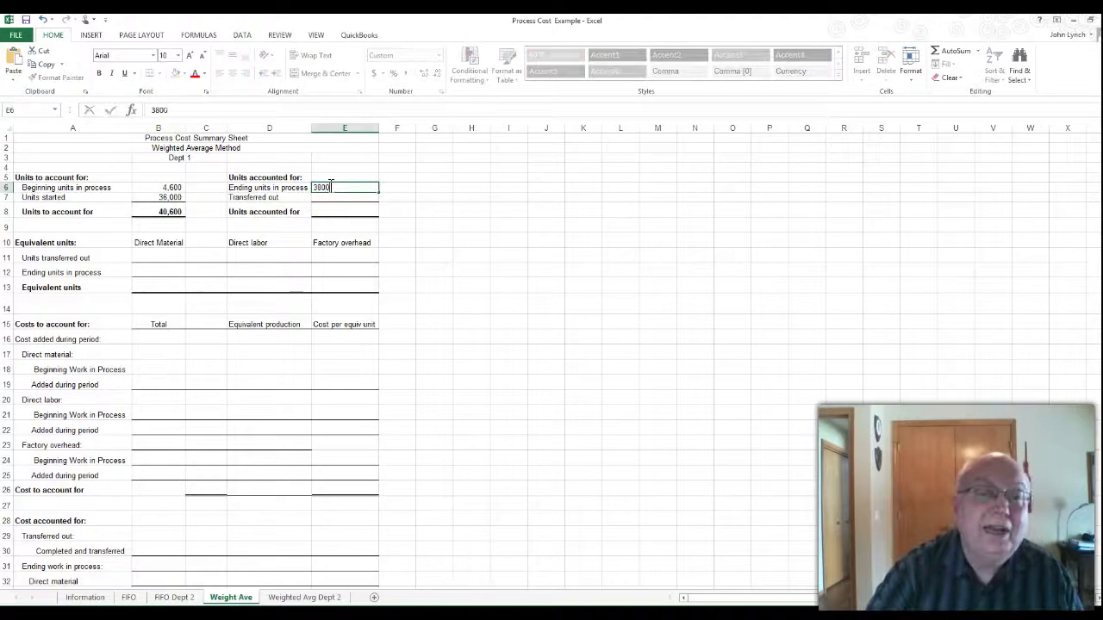
{"action": "key", "text": "Return"}
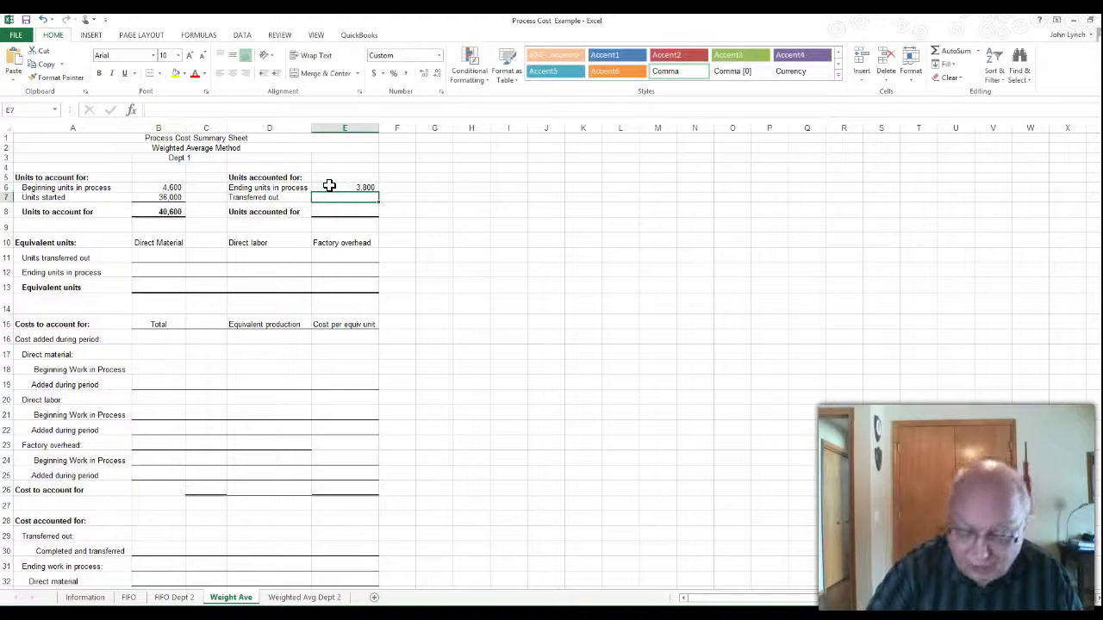
{"action": "type", "text": "36800"}
{"action": "key", "text": "Return"}
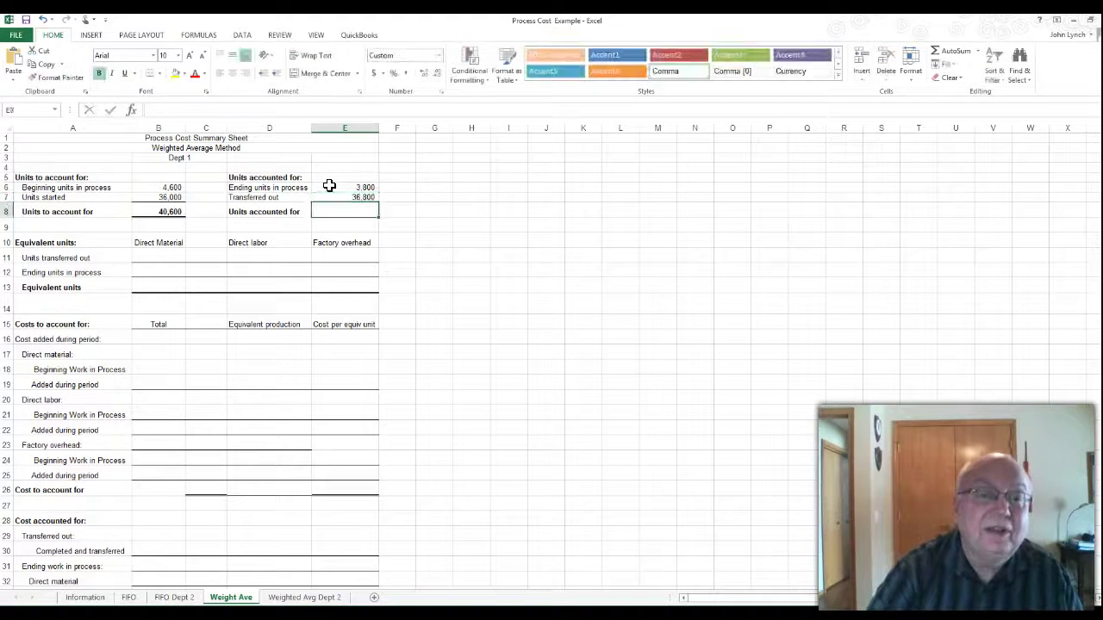
{"action": "left_click", "coordinate": [954, 54]}
{"action": "key", "text": "Return"}
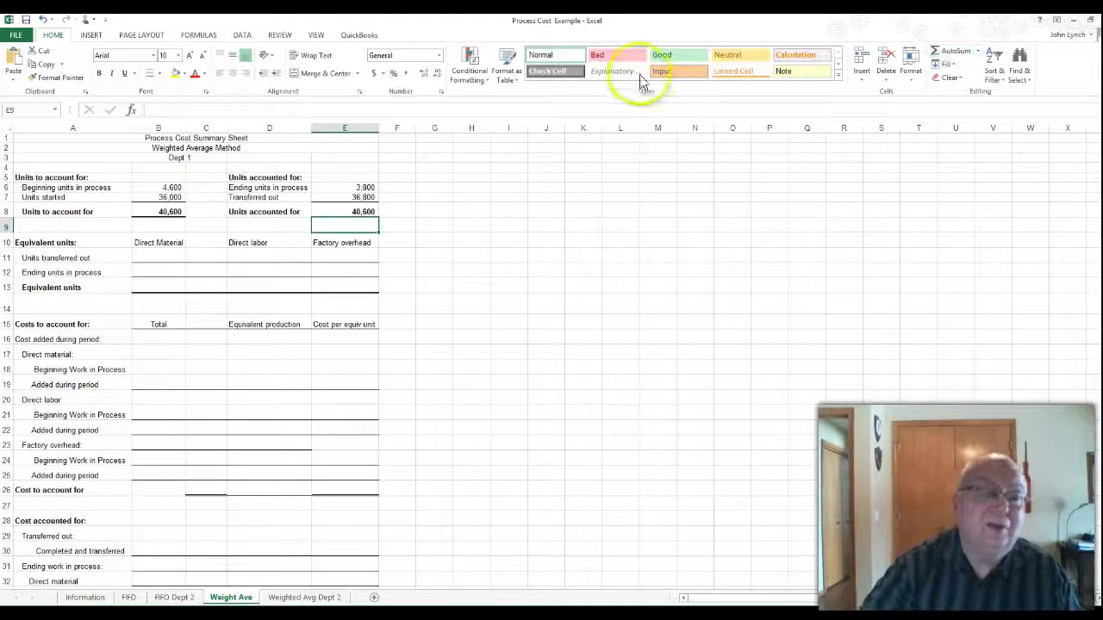
{"action": "left_click_drag", "start_coordinate": [167, 187], "coordinate": [167, 197]}
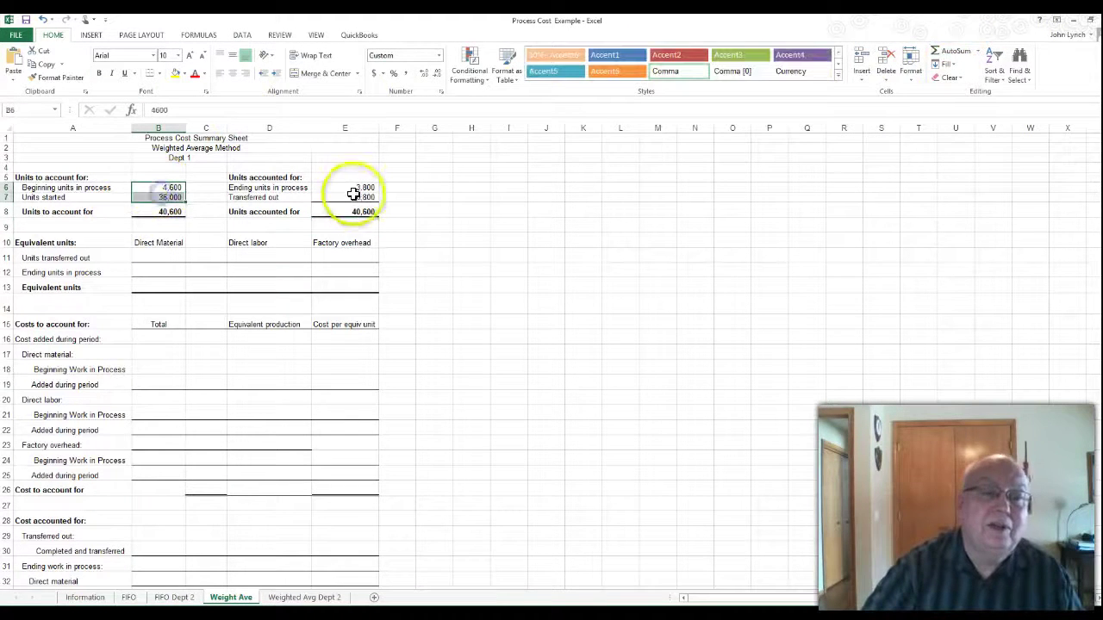
{"action": "left_click", "coordinate": [164, 212]}
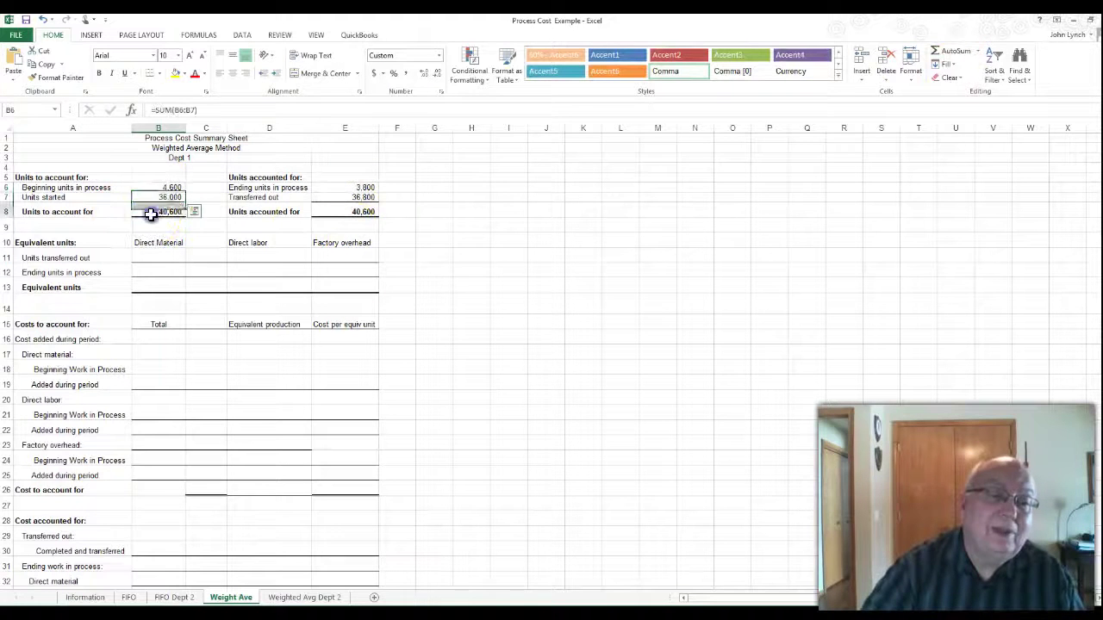
{"action": "left_click", "coordinate": [347, 211]}
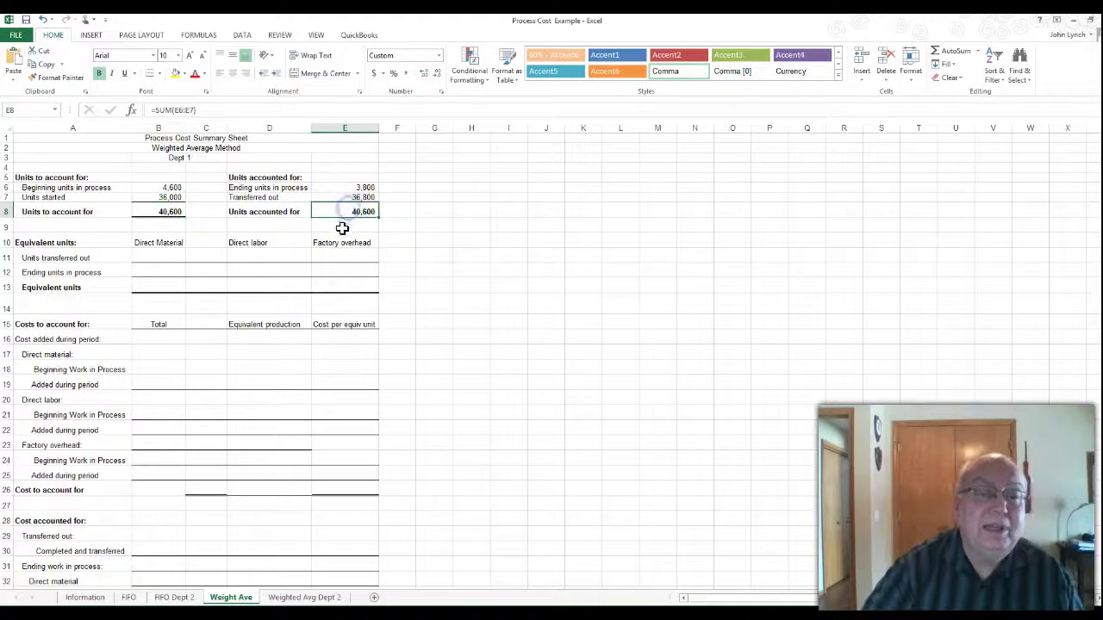
- Link B11 to the transferred-out units with =E7 and fill it across to E11
{"action": "left_click", "coordinate": [172, 255]}
{"action": "scroll", "coordinate": [445, 330], "scroll_direction": "down", "scroll_amount": 1}
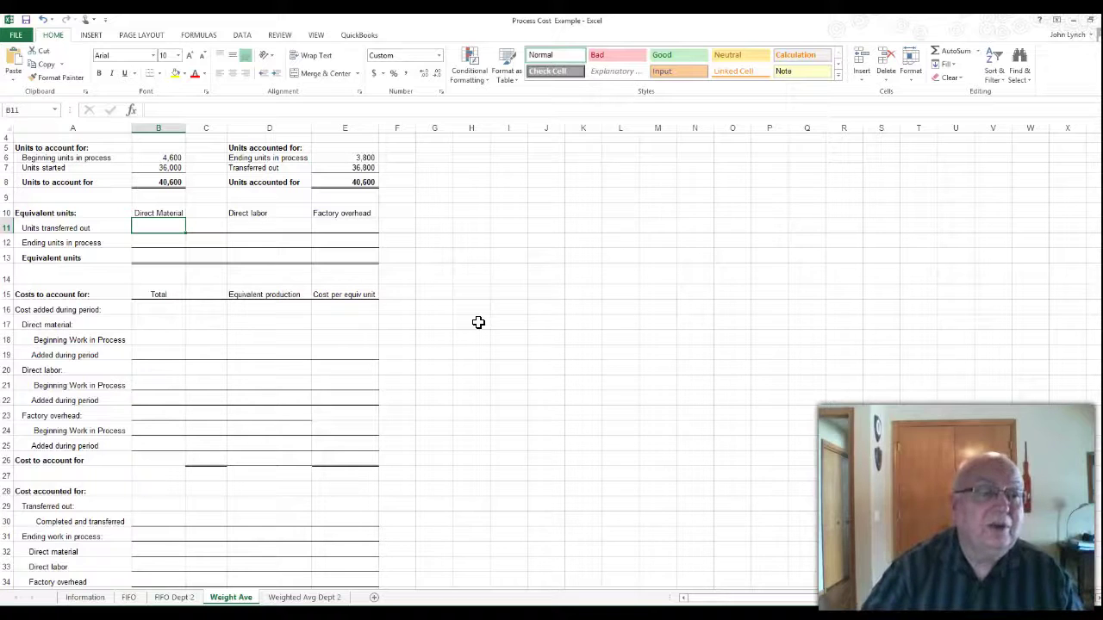
{"action": "type", "text": "="}
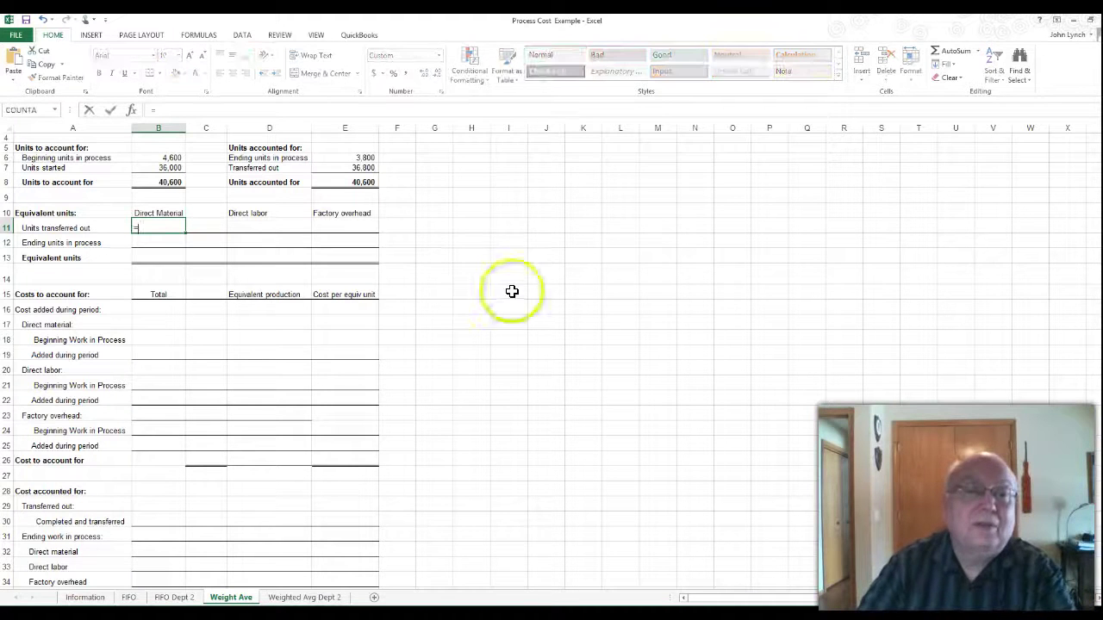
{"action": "left_click", "coordinate": [324, 165]}
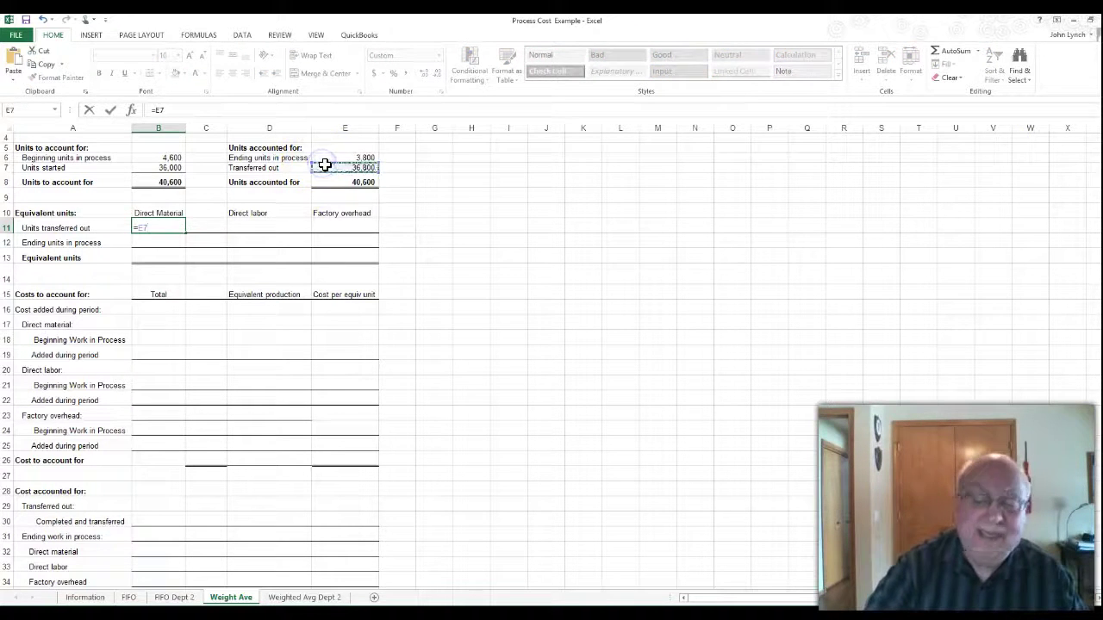
{"action": "key", "text": "Return"}
{"action": "left_click", "coordinate": [177, 227]}
{"action": "left_click_drag", "start_coordinate": [186, 233], "coordinate": [376, 230]}
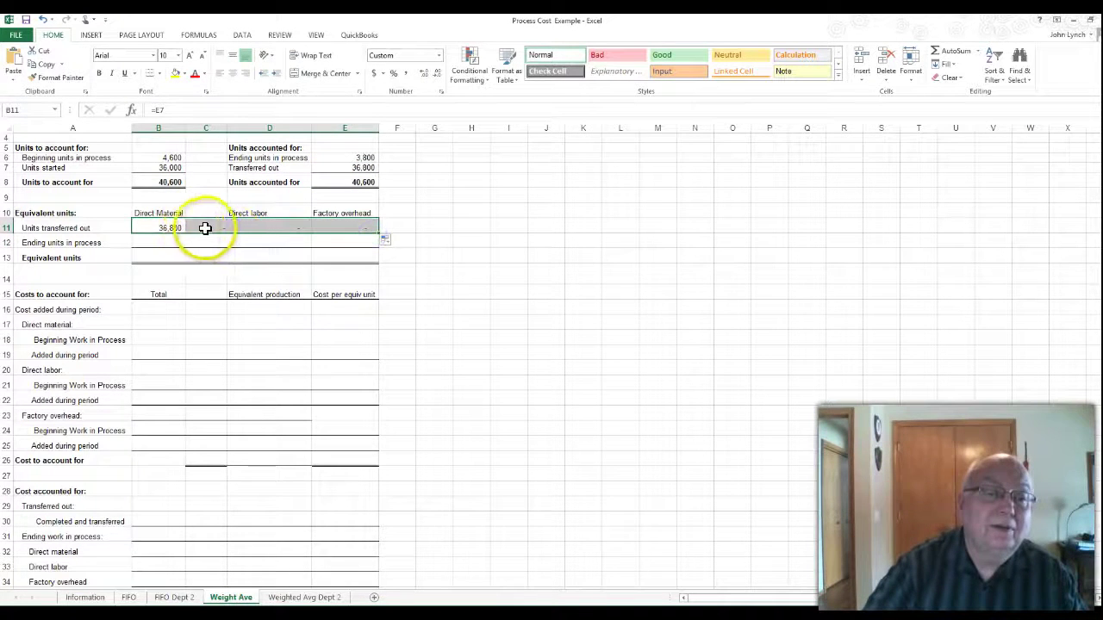
{"action": "left_click", "coordinate": [190, 226]}
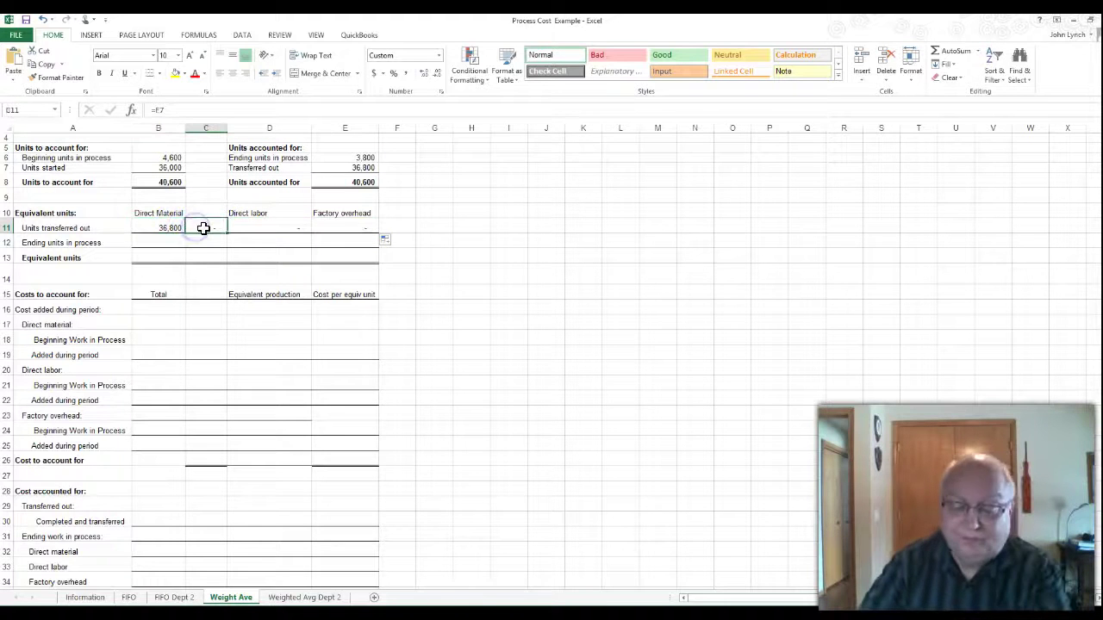
- Overwrite D11 and E11 with 36,800 units for direct labor and factory overhead
{"action": "left_click", "coordinate": [262, 237]}
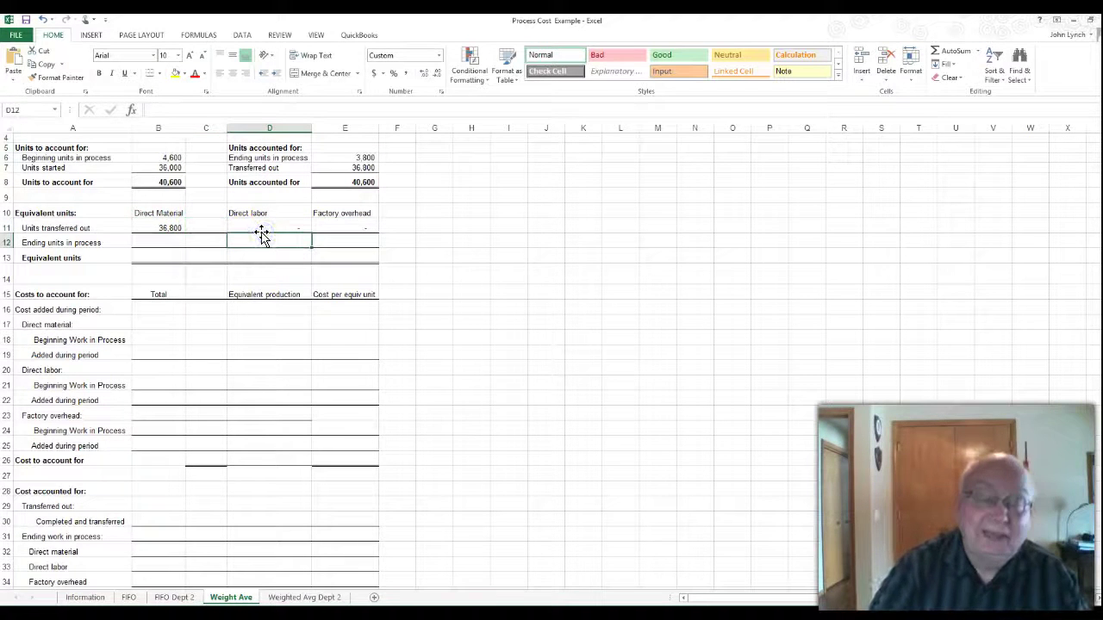
{"action": "key", "text": "Up"}
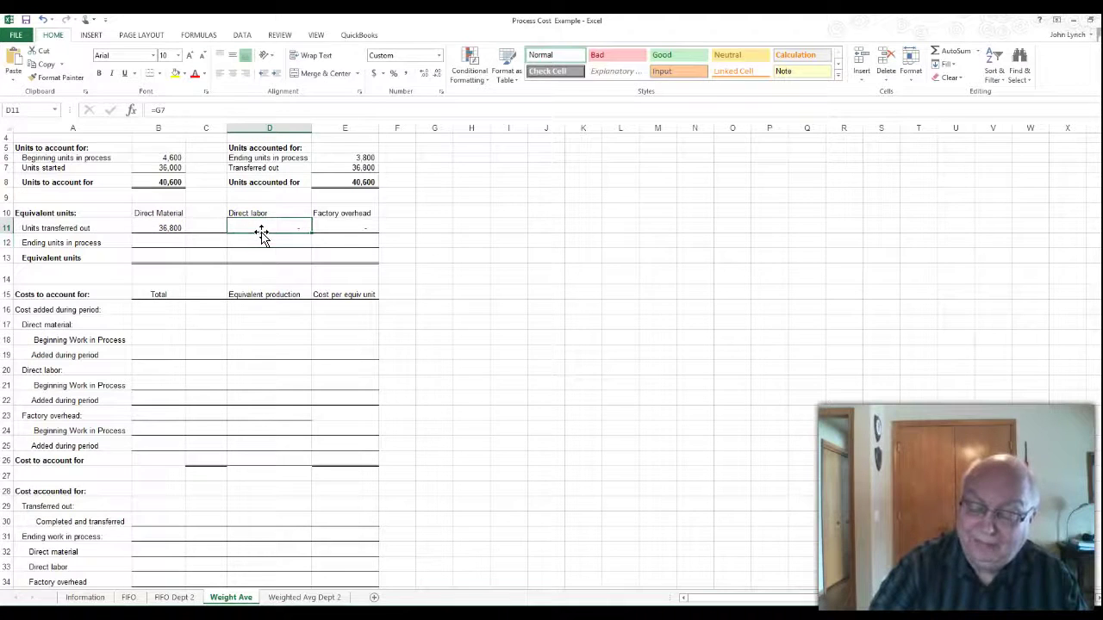
{"action": "type", "text": "36800"}
{"action": "key", "text": "Tab"}
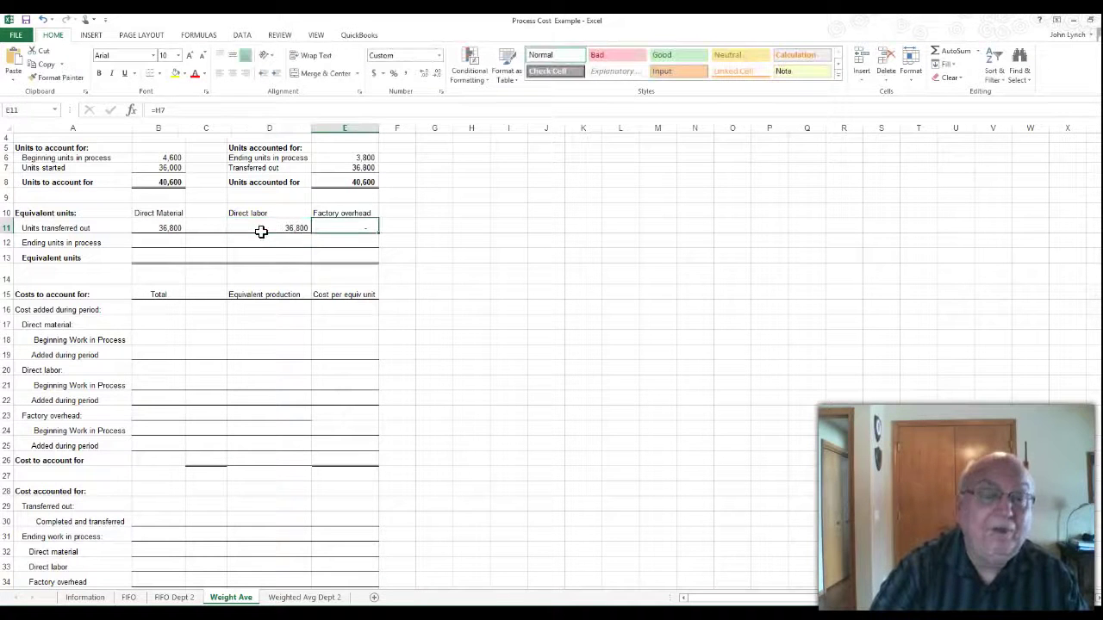
{"action": "type", "text": "36800"}
{"action": "key", "text": "Return"}
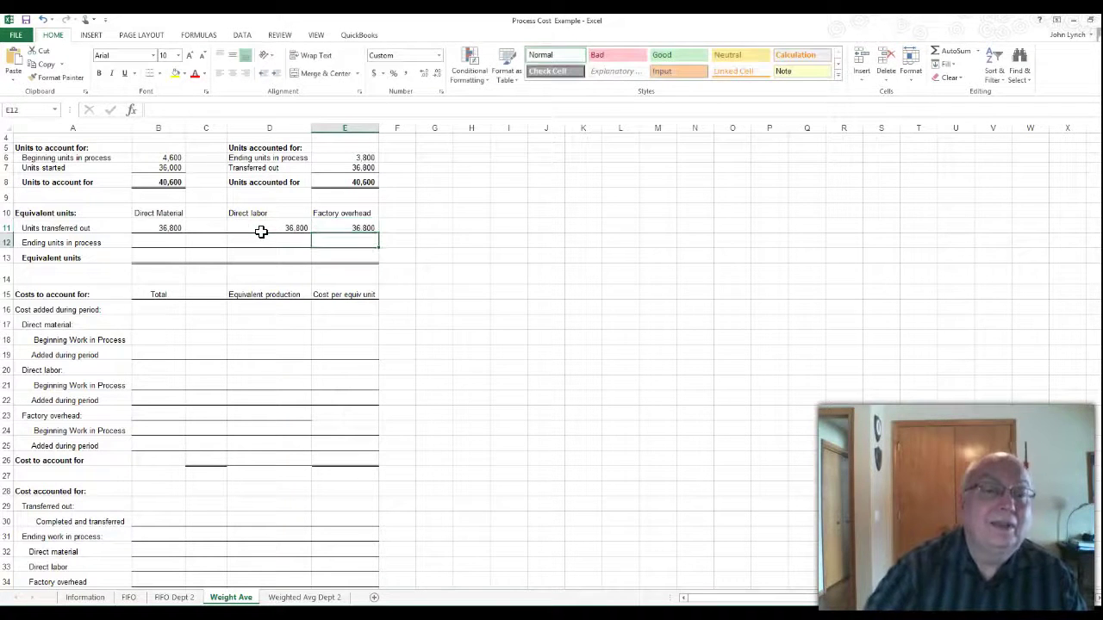
- Enter ending-unit equivalents based on E6 in B12, D12 and E12: 3,800, 2,280 and 2,660
{"action": "left_click", "coordinate": [164, 242]}
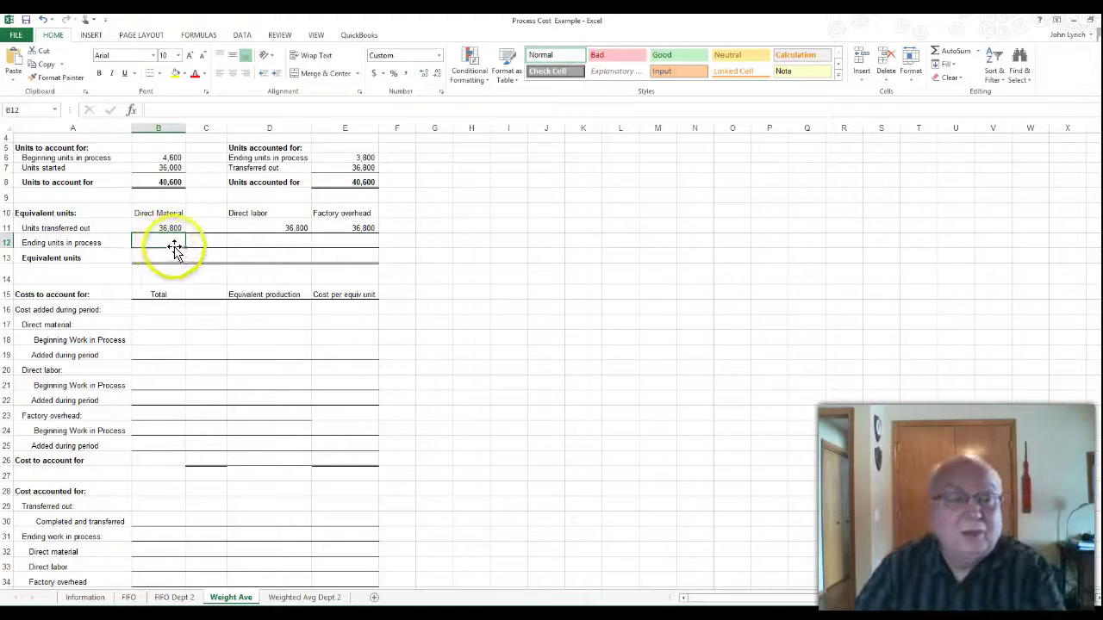
{"action": "type", "text": "="}
{"action": "left_click", "coordinate": [361, 158]}
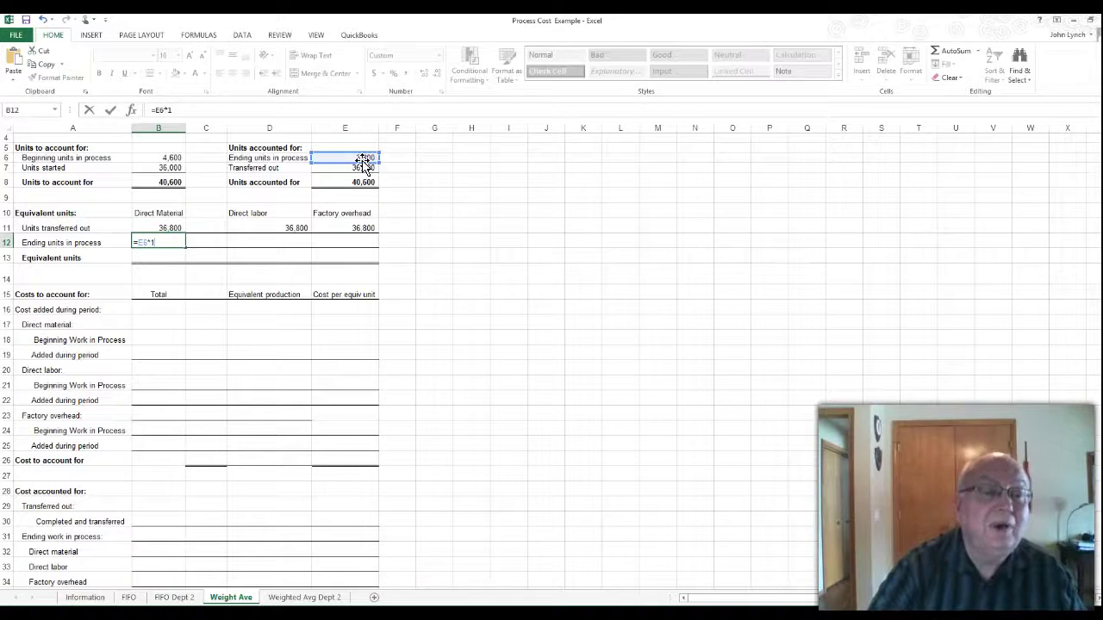
{"action": "key", "text": "Return"}
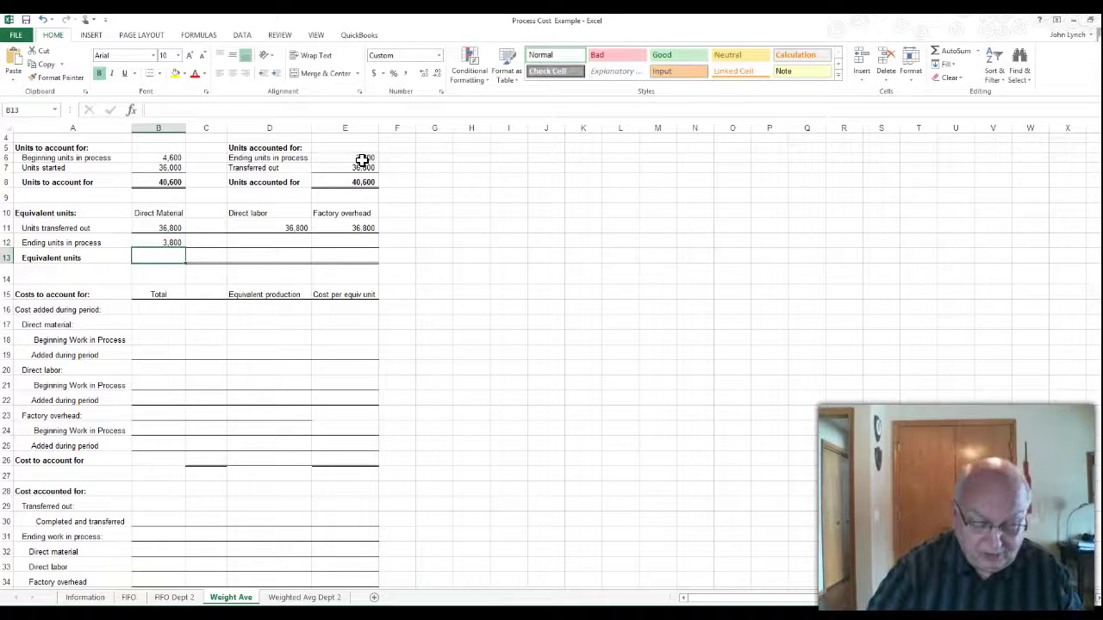
{"action": "left_click", "coordinate": [281, 241]}
{"action": "type", "text": "="}
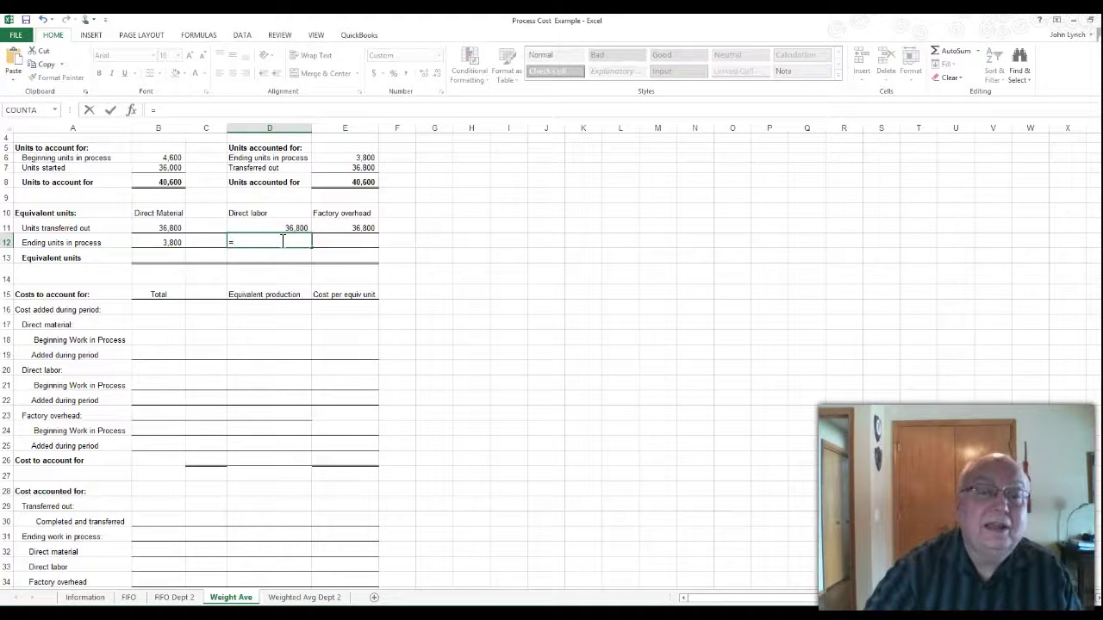
{"action": "left_click", "coordinate": [354, 158]}
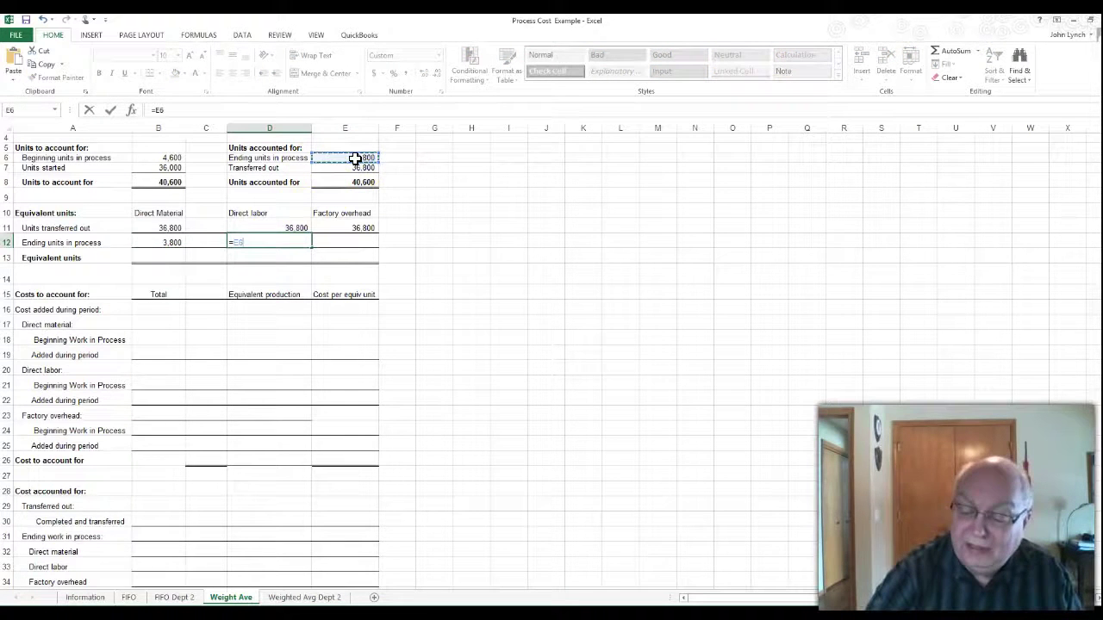
{"action": "key", "text": "Return"}
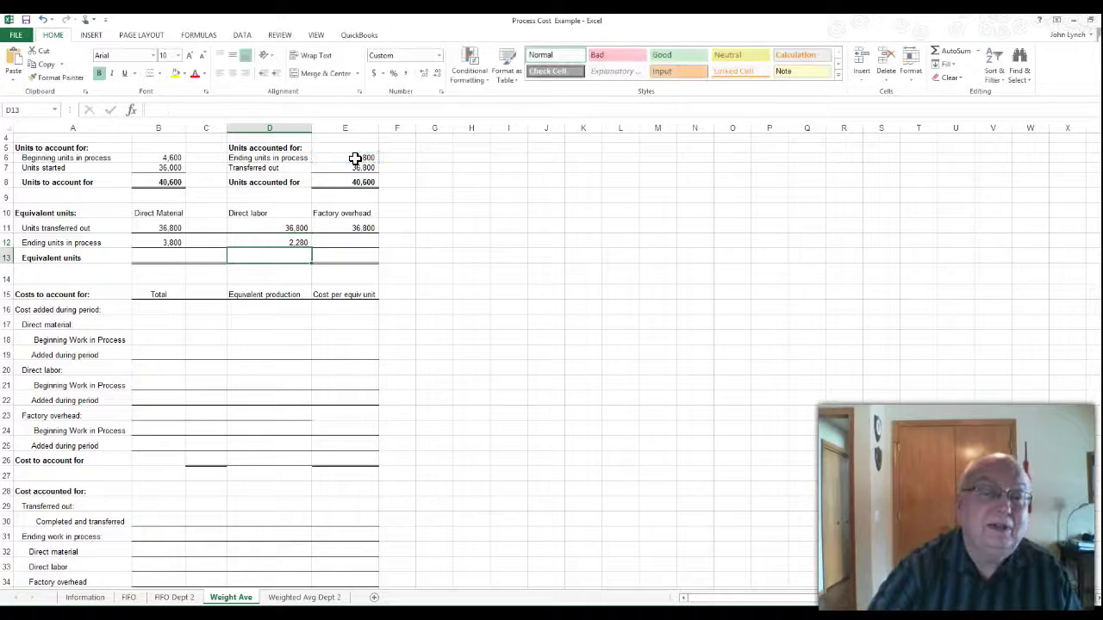
{"action": "left_click", "coordinate": [354, 238]}
{"action": "type", "text": "="}
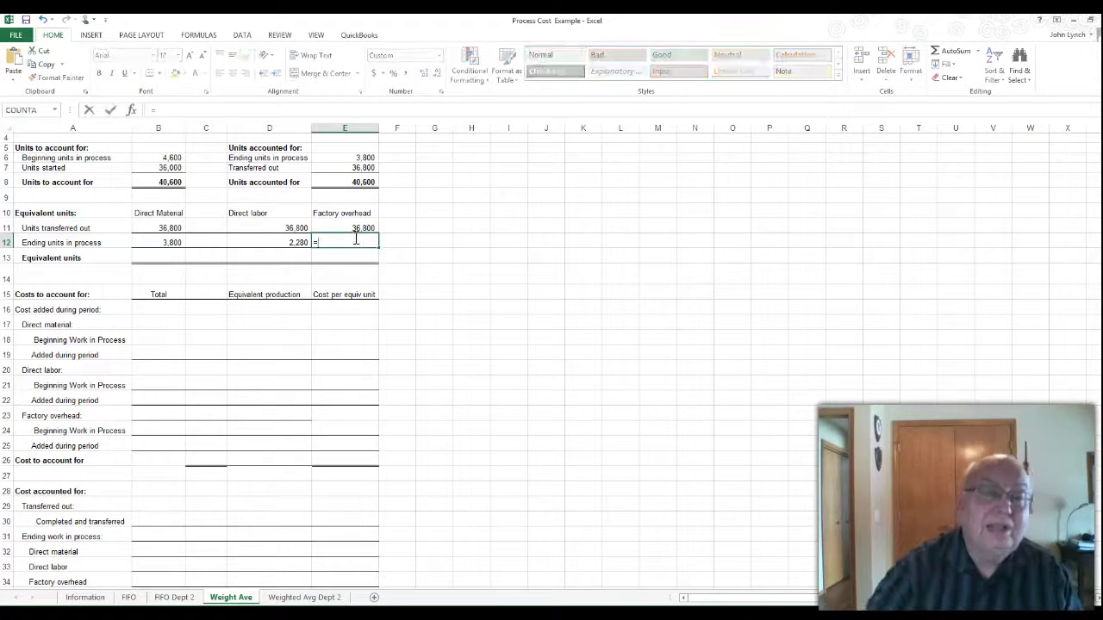
{"action": "left_click", "coordinate": [360, 157]}
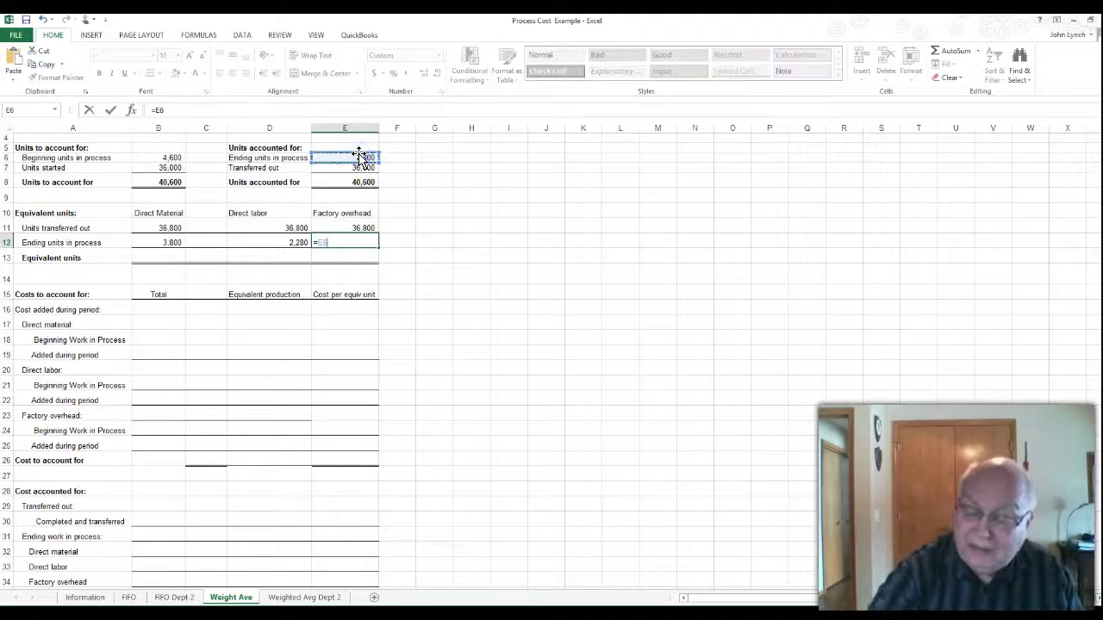
{"action": "key", "text": "Return"}
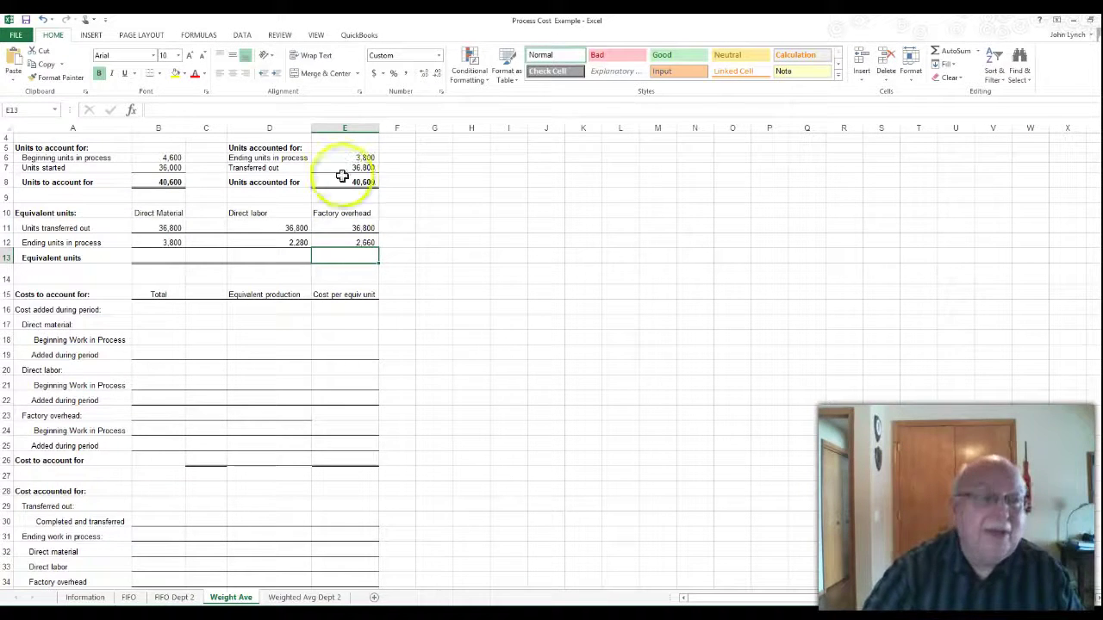
- AutoSum B13 and D13, then fill D13 into E13 for totals 40,600, 39,080 and 39,460
{"action": "left_click", "coordinate": [165, 258]}
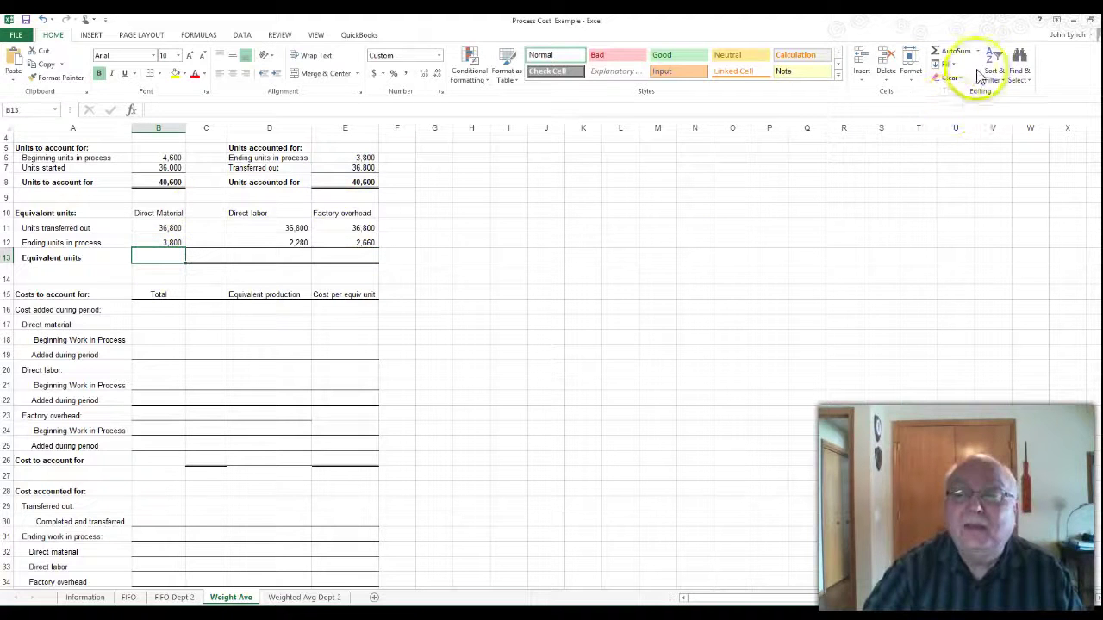
{"action": "left_click", "coordinate": [951, 51]}
{"action": "key", "text": "Return"}
{"action": "left_click", "coordinate": [309, 256]}
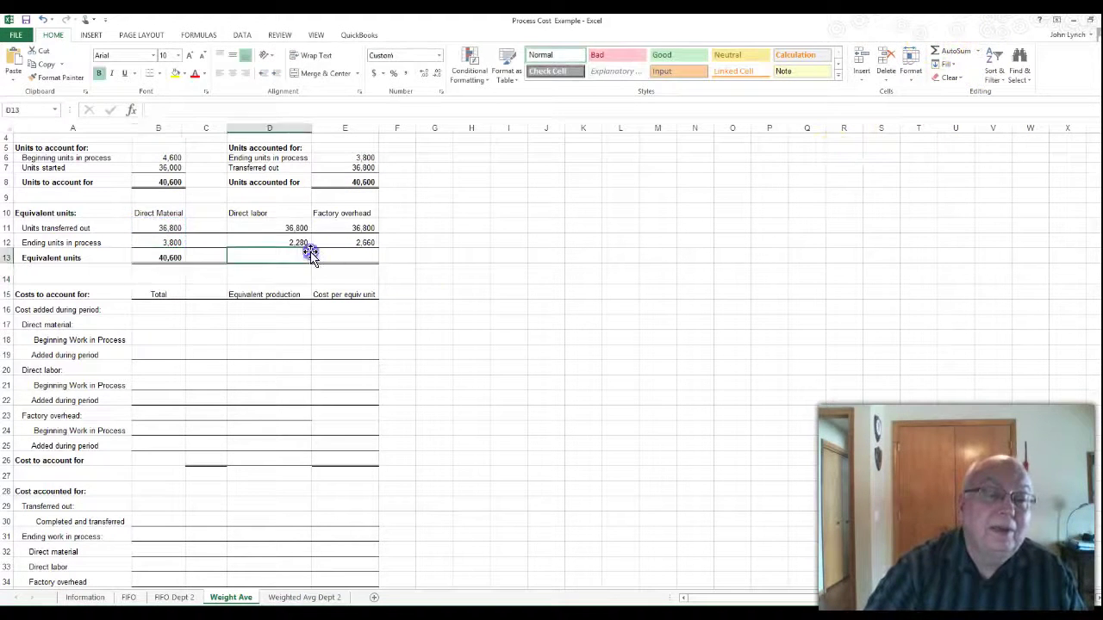
{"action": "left_click", "coordinate": [953, 51]}
{"action": "key", "text": "Return"}
{"action": "left_click", "coordinate": [295, 255]}
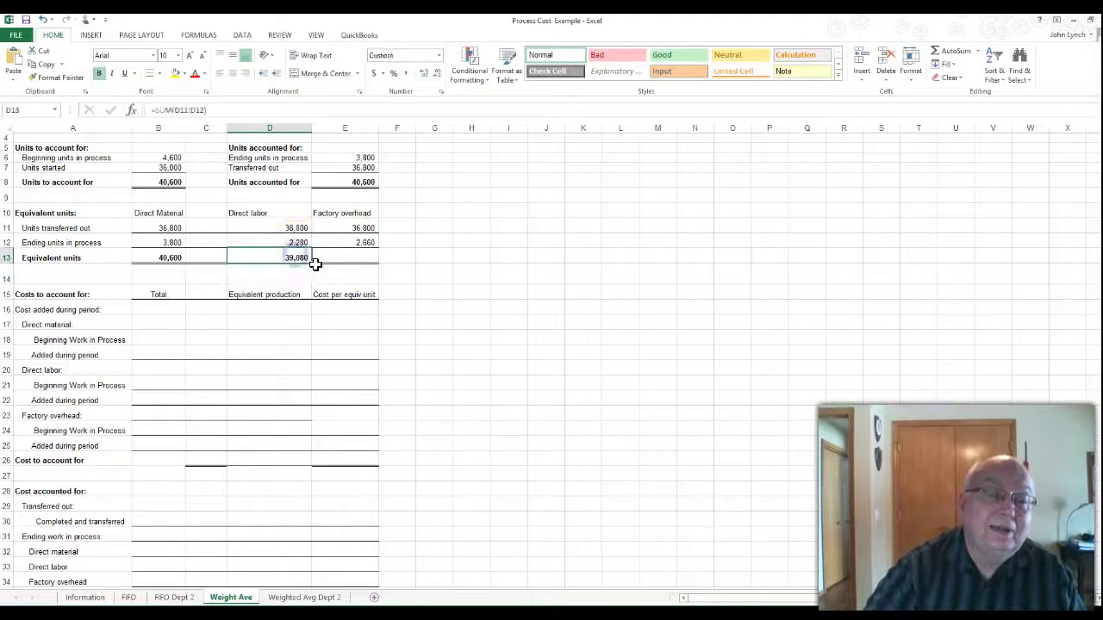
{"action": "left_click_drag", "start_coordinate": [312, 264], "coordinate": [367, 262]}
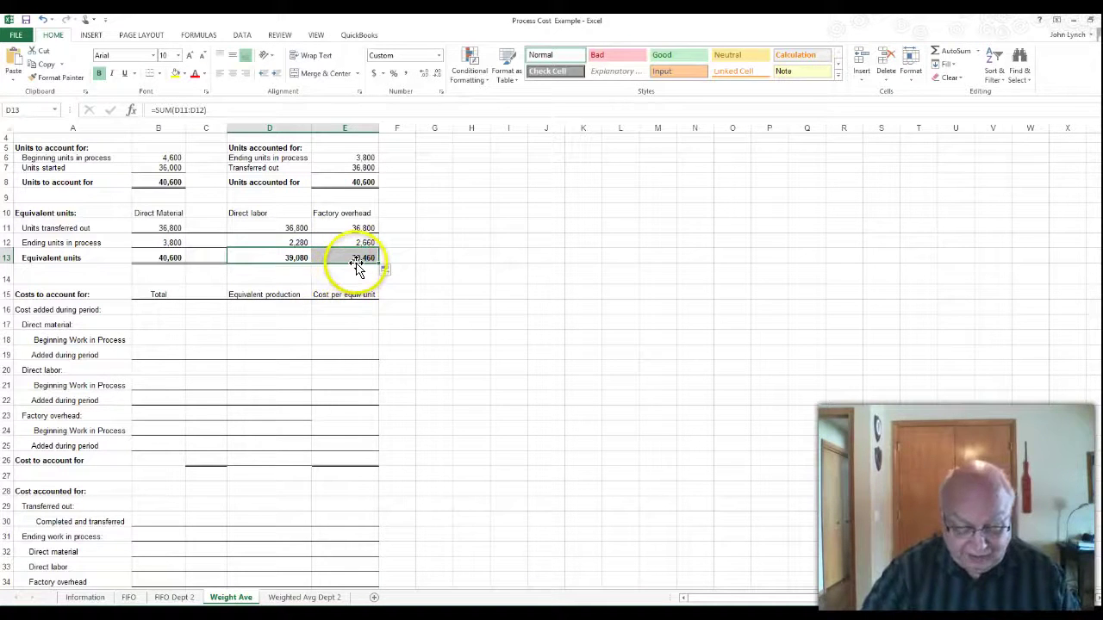
- Enter direct material costs 32,815 and 385,600 and subtotal them to 418,415 in C19
{"action": "left_click", "coordinate": [159, 337]}
{"action": "scroll", "coordinate": [263, 345], "scroll_direction": "down", "scroll_amount": 2}
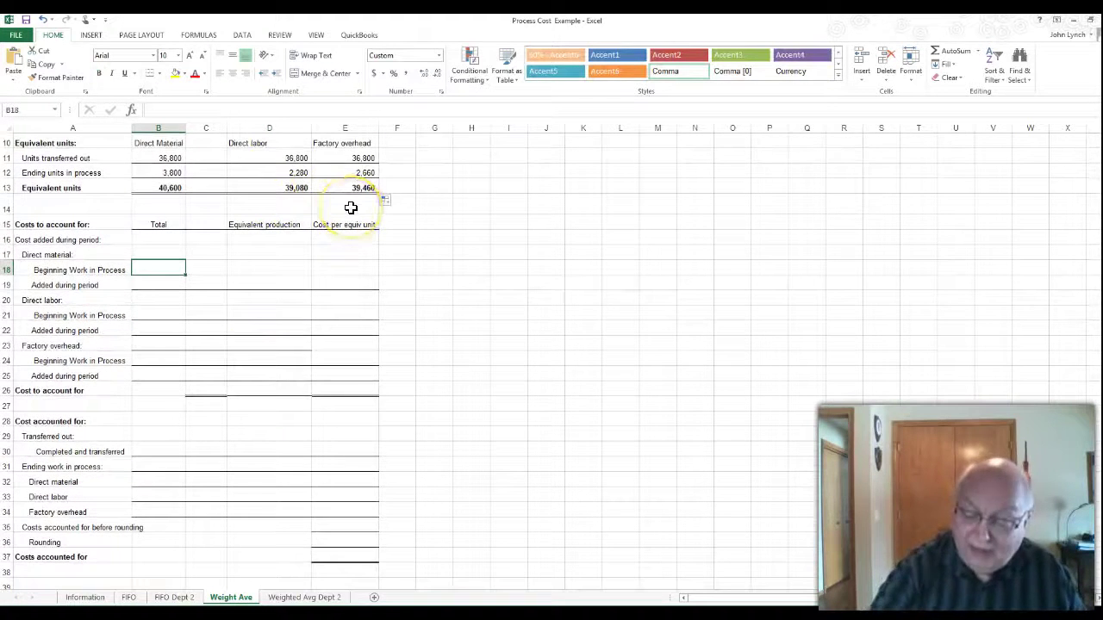
{"action": "type", "text": "32815"}
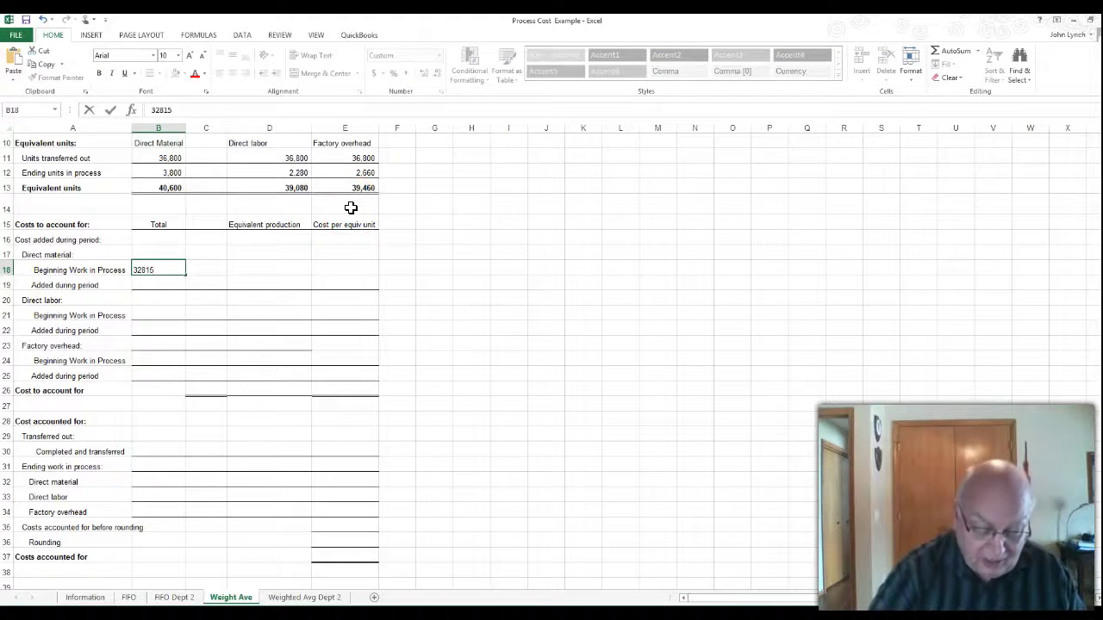
{"action": "key", "text": "Return"}
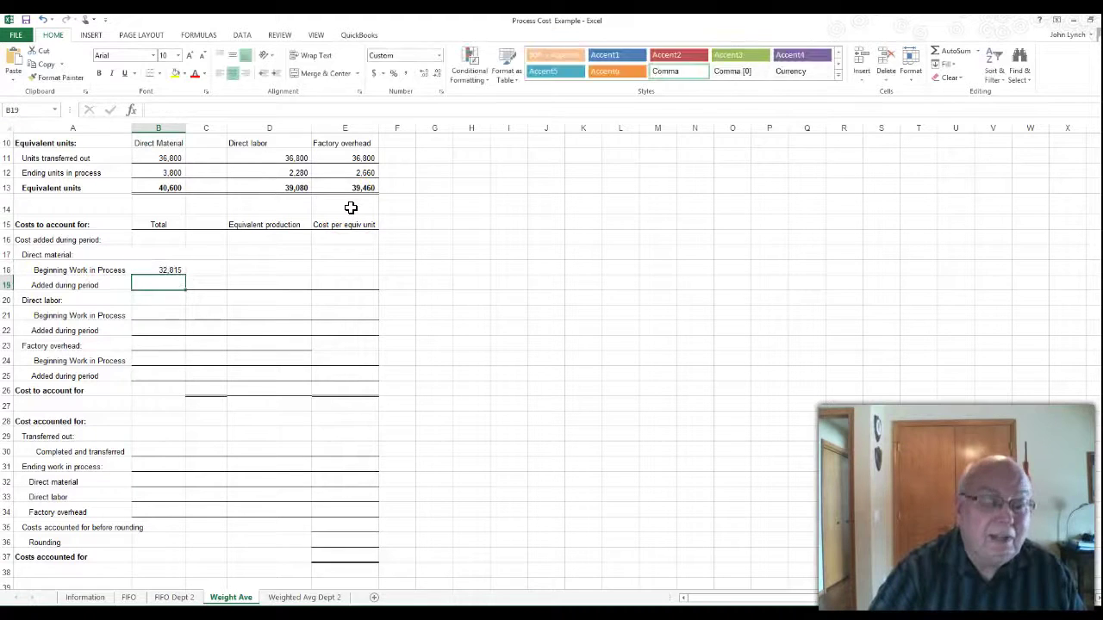
{"action": "type", "text": "38560"}
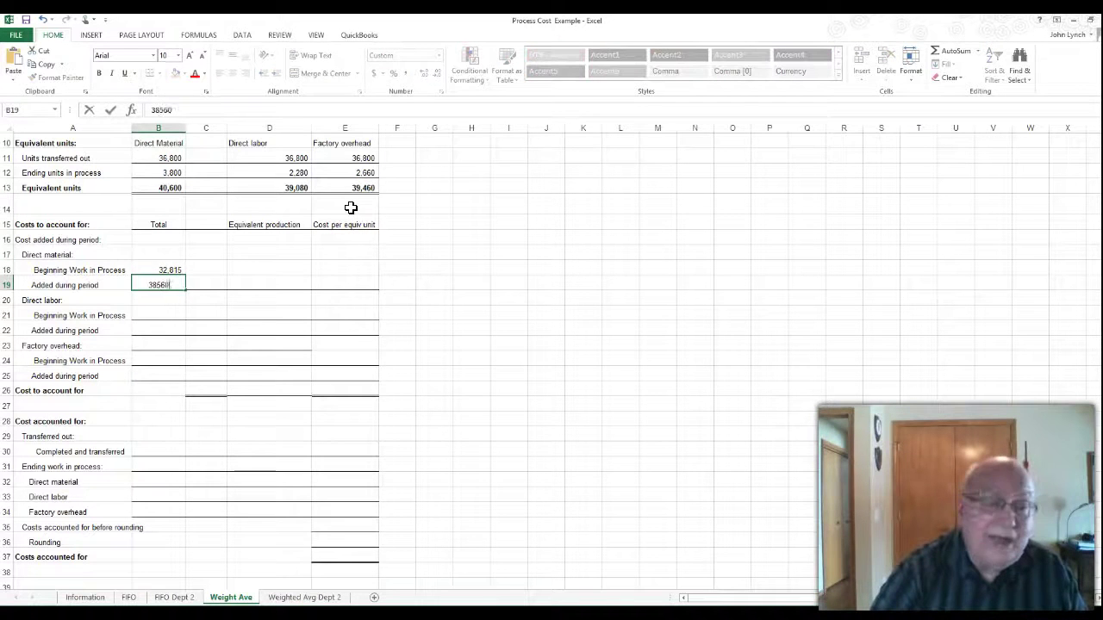
{"action": "type", "text": "5,600"}
{"action": "key", "text": "Return"}
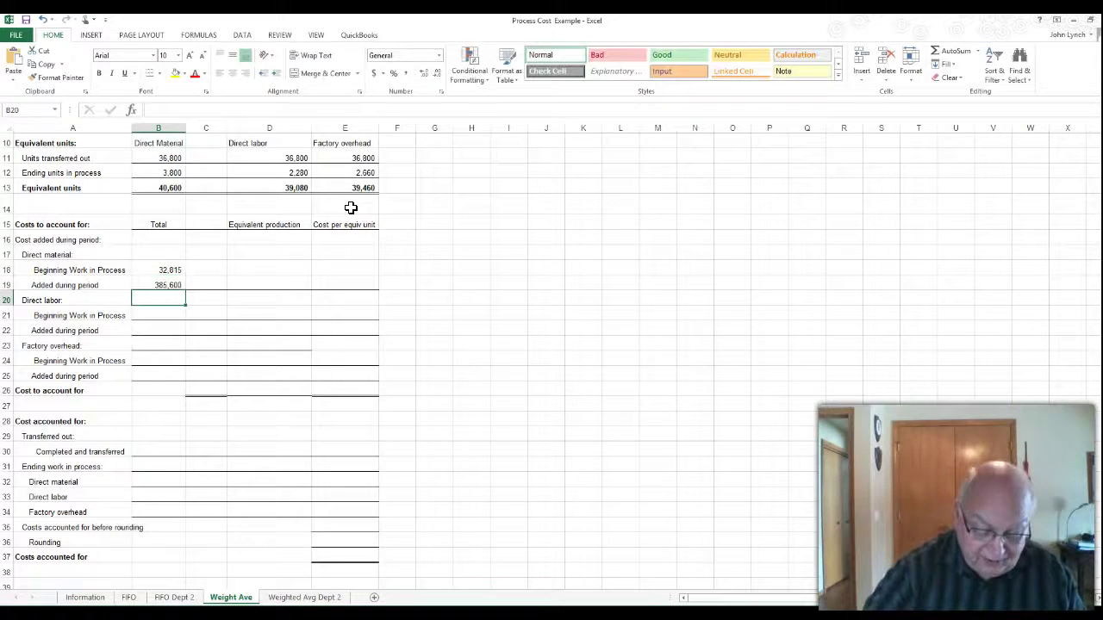
{"action": "left_click", "coordinate": [217, 282]}
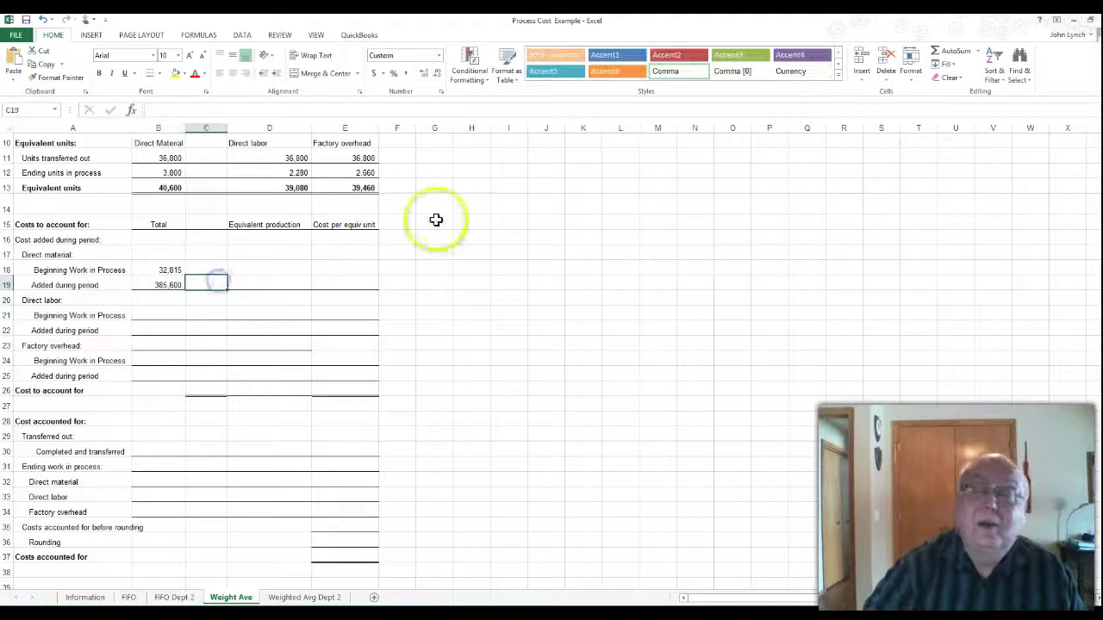
{"action": "left_click", "coordinate": [945, 54]}
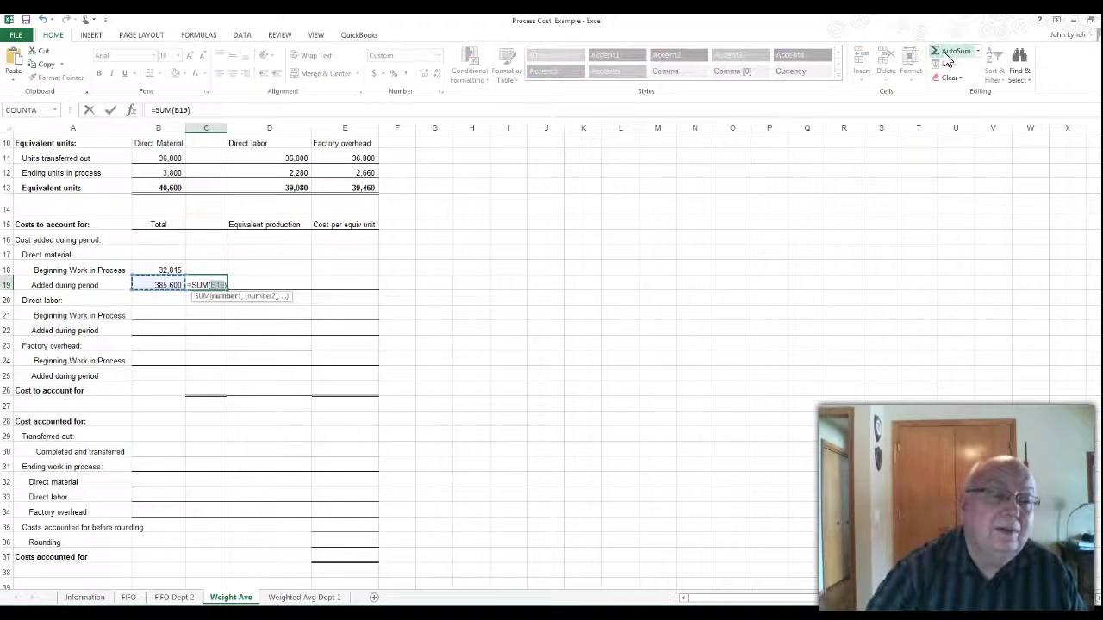
{"action": "left_click", "coordinate": [166, 271], "text": "shift"}
{"action": "key", "text": "Return"}
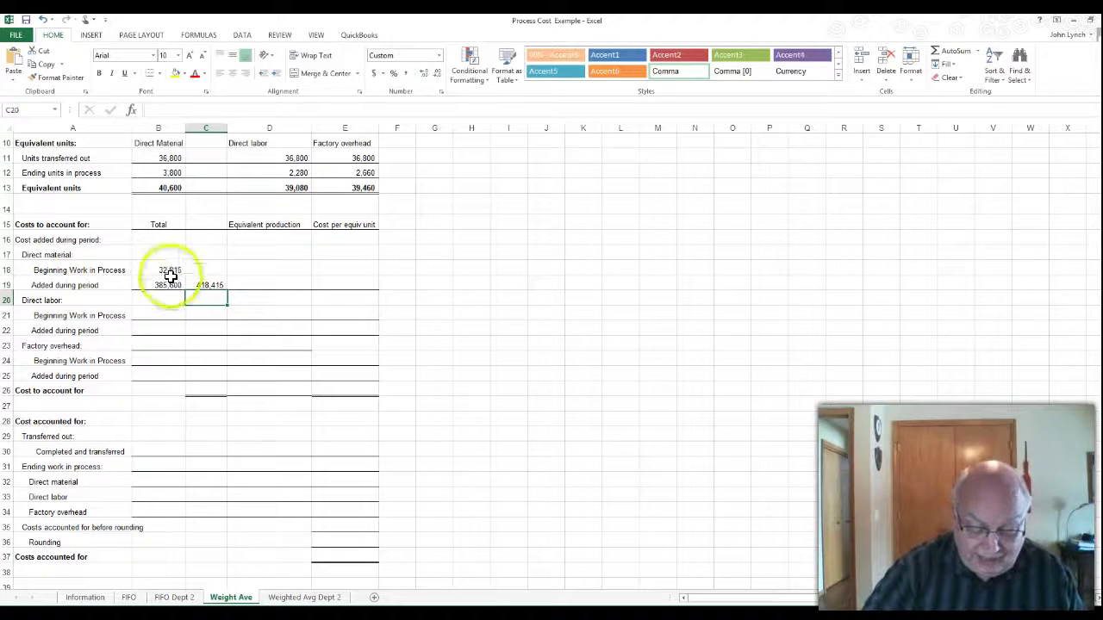
- Enter direct labor costs 75,000 and 692,375 and subtotal them to 767,375 in C22
{"action": "left_click", "coordinate": [147, 311]}
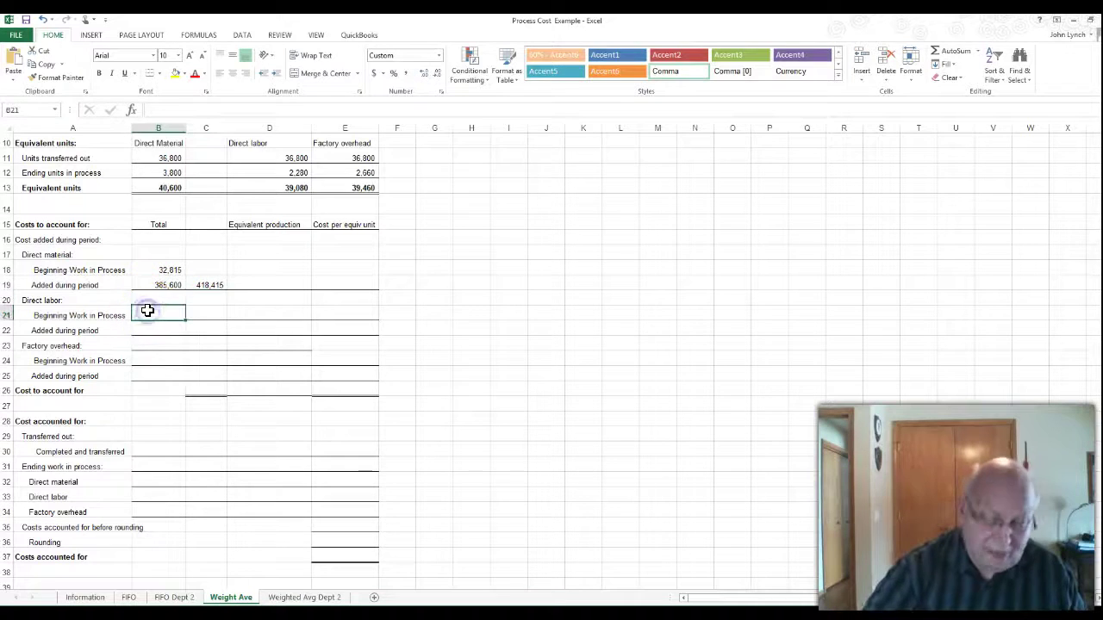
{"action": "type", "text": "75,00"}
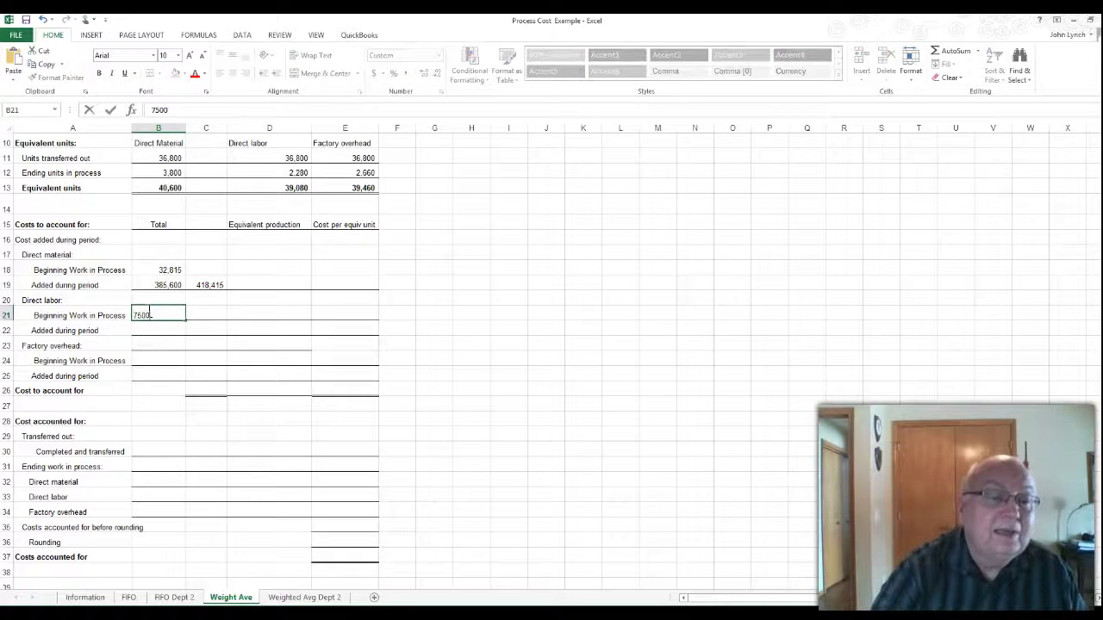
{"action": "type", "text": "0"}
{"action": "key", "text": "Return"}
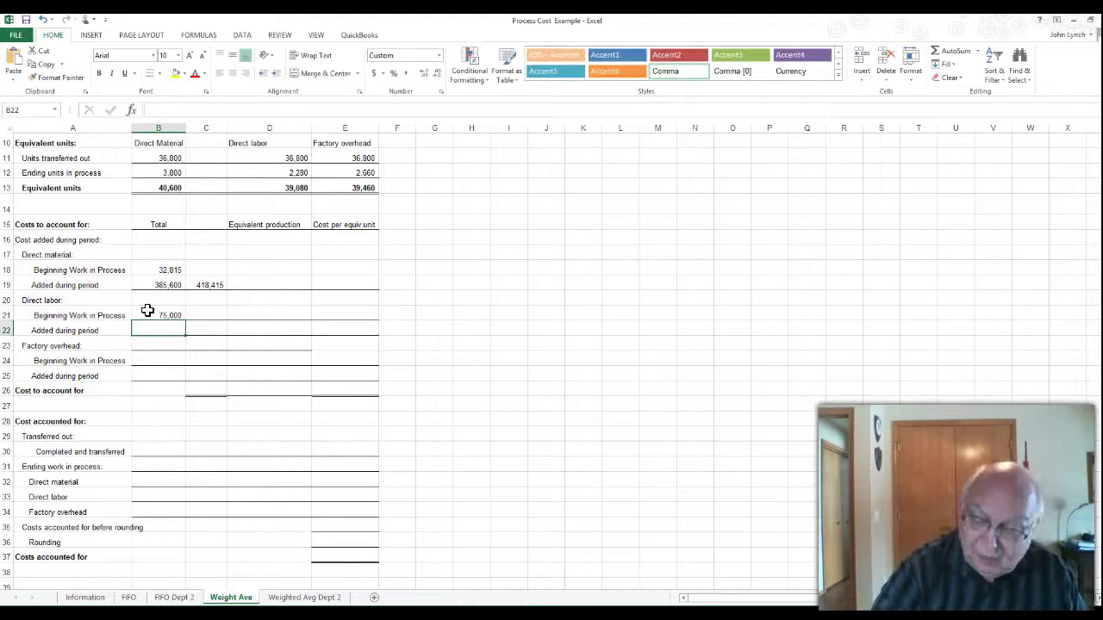
{"action": "type", "text": "69"}
{"action": "type", "text": "2,375"}
{"action": "key", "text": "Return"}
{"action": "left_click", "coordinate": [205, 324]}
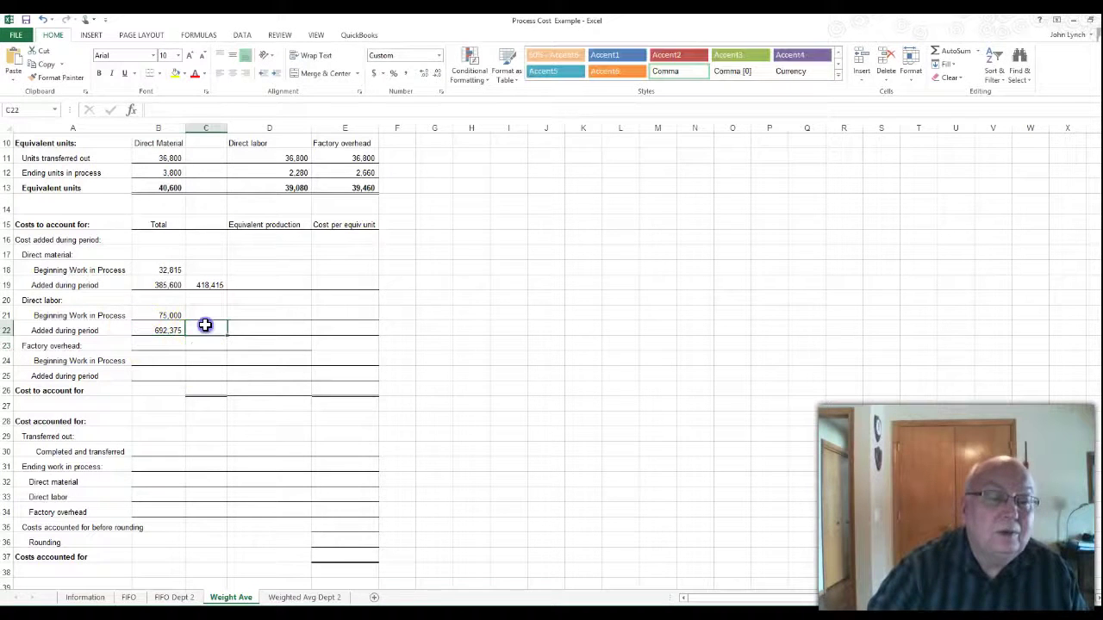
{"action": "left_click", "coordinate": [947, 51]}
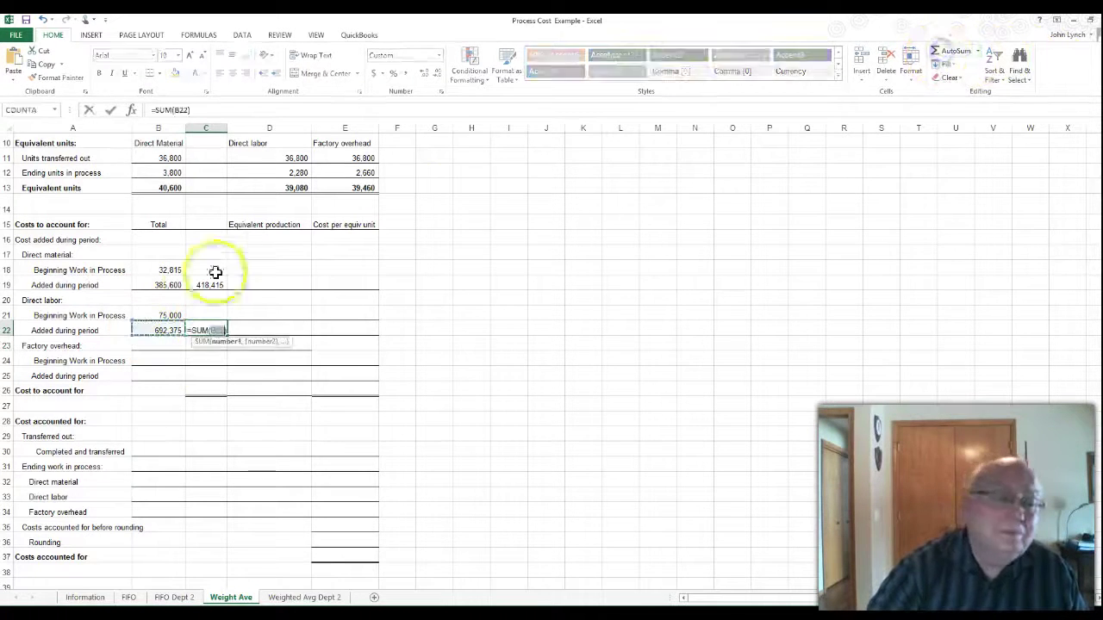
{"action": "left_click_drag", "start_coordinate": [171, 330], "coordinate": [185, 310]}
{"action": "key", "text": "Return"}
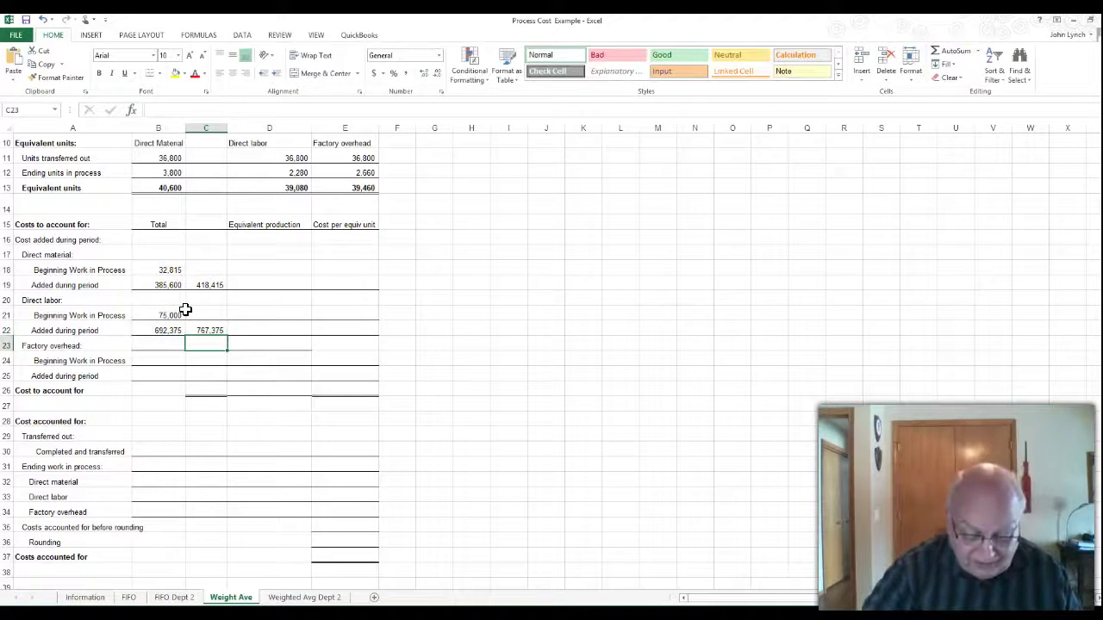
- Enter factory overhead costs 55,000 and 567,748 and total them to 622,748 in C25
{"action": "left_click", "coordinate": [170, 356]}
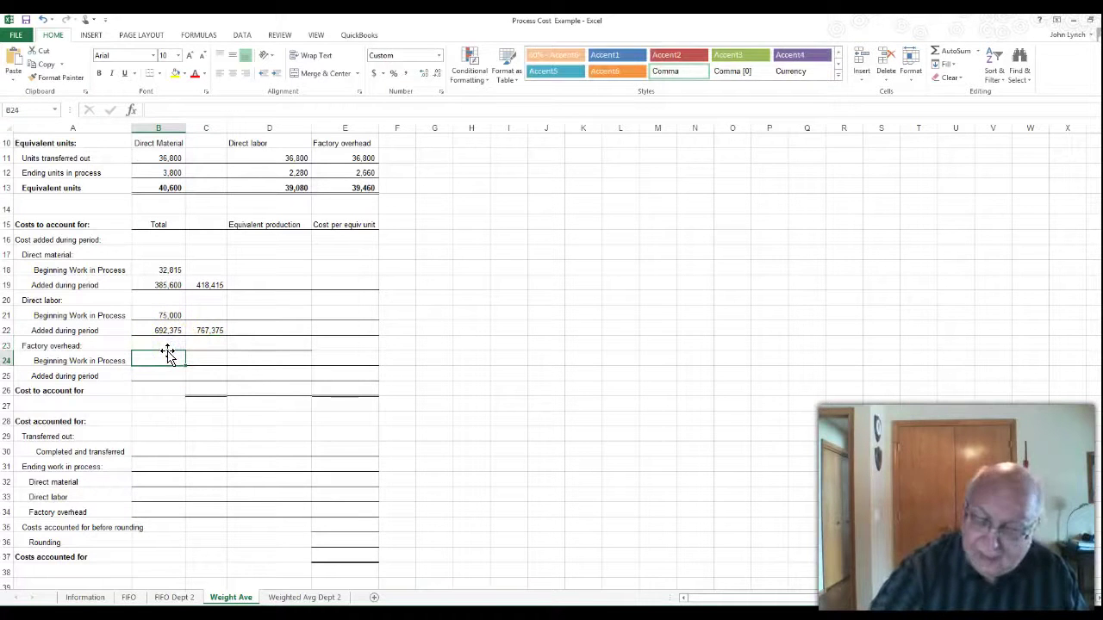
{"action": "type", "text": "55000"}
{"action": "key", "text": "Return"}
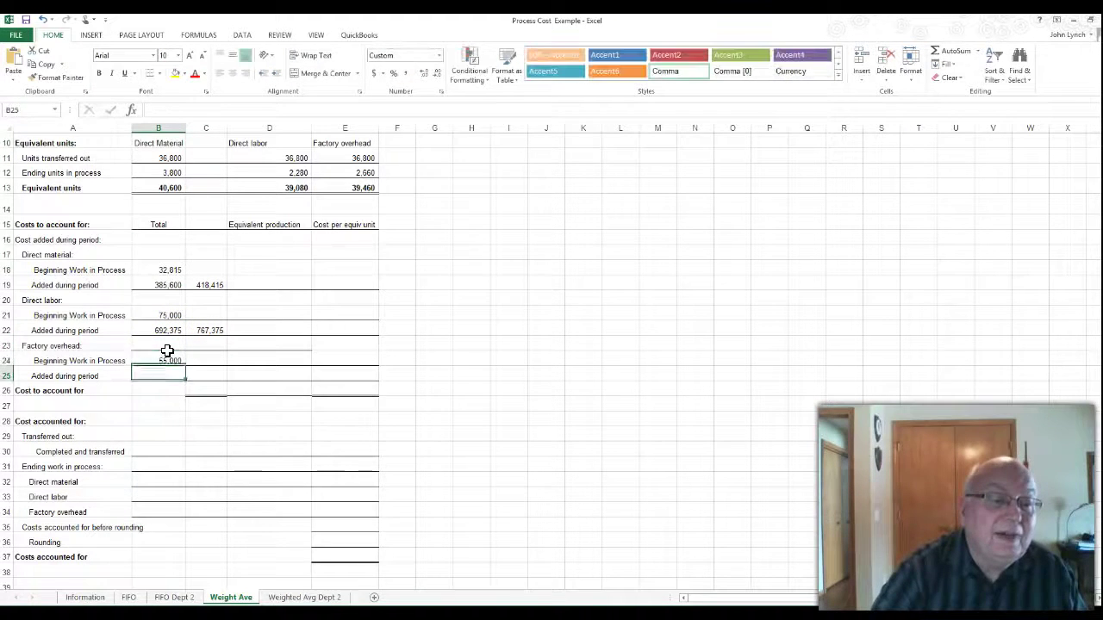
{"action": "type", "text": "567748"}
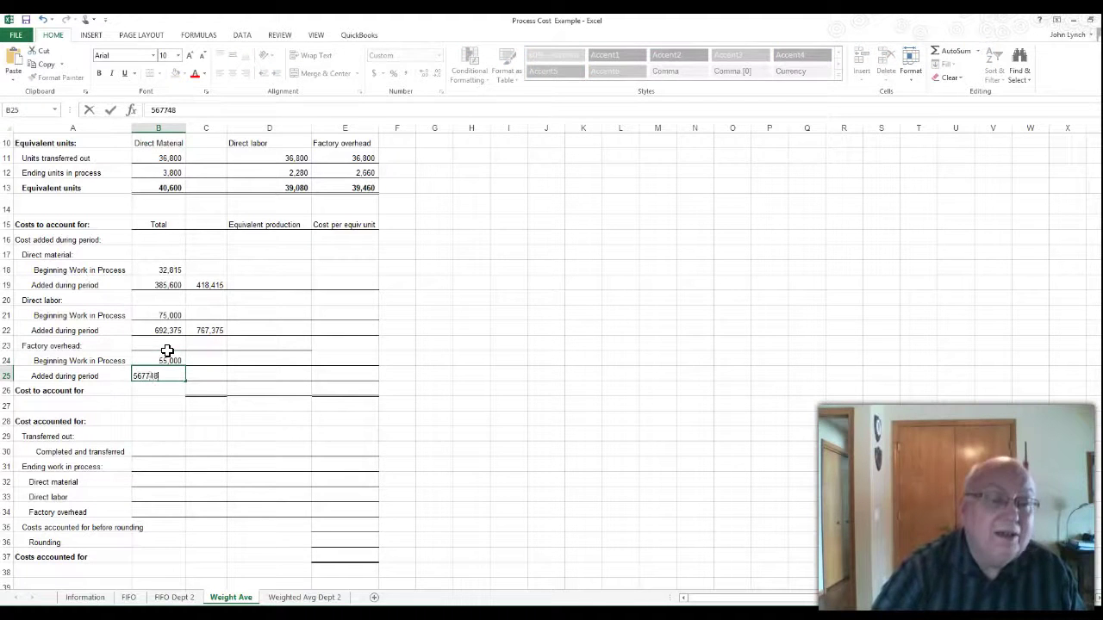
{"action": "key", "text": "Return"}
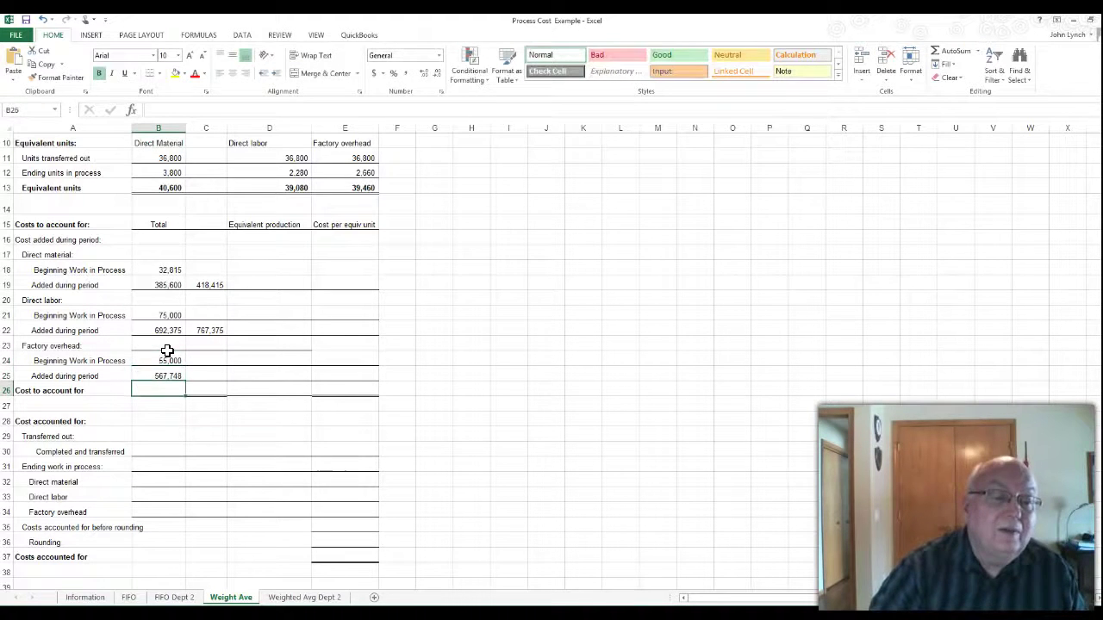
{"action": "left_click", "coordinate": [204, 376]}
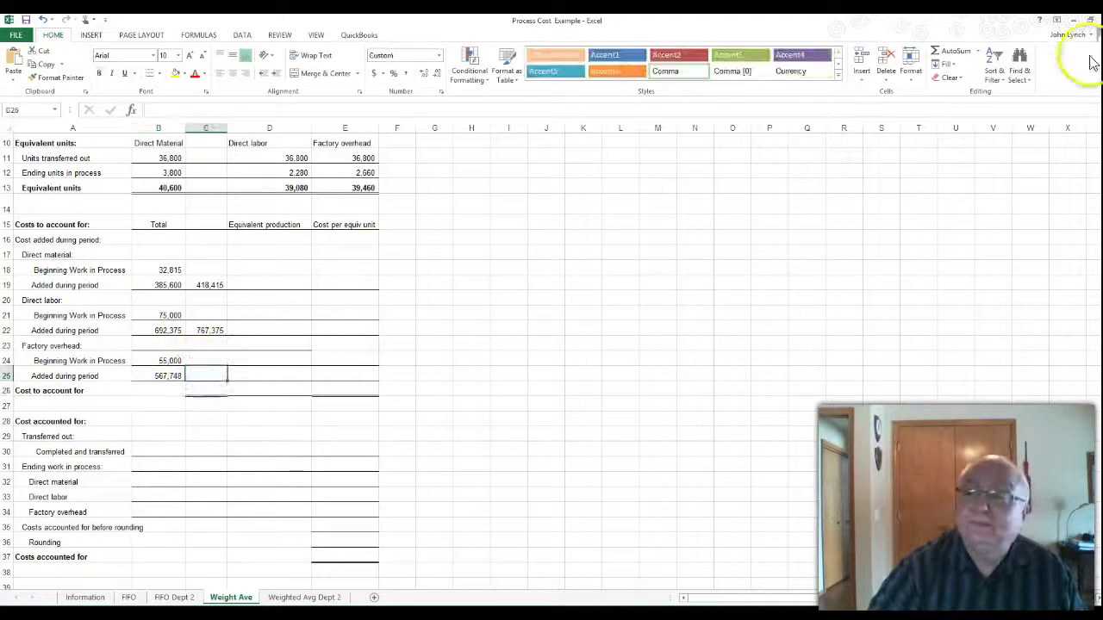
{"action": "left_click", "coordinate": [950, 51]}
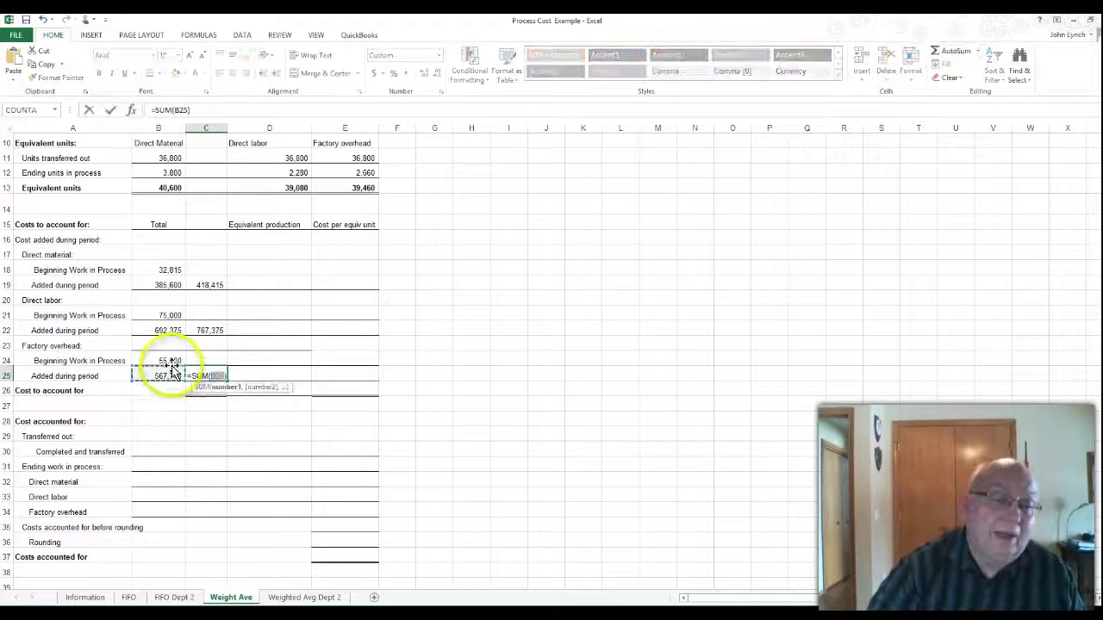
{"action": "left_click_drag", "start_coordinate": [169, 362], "coordinate": [159, 372]}
{"action": "key", "text": "Return"}
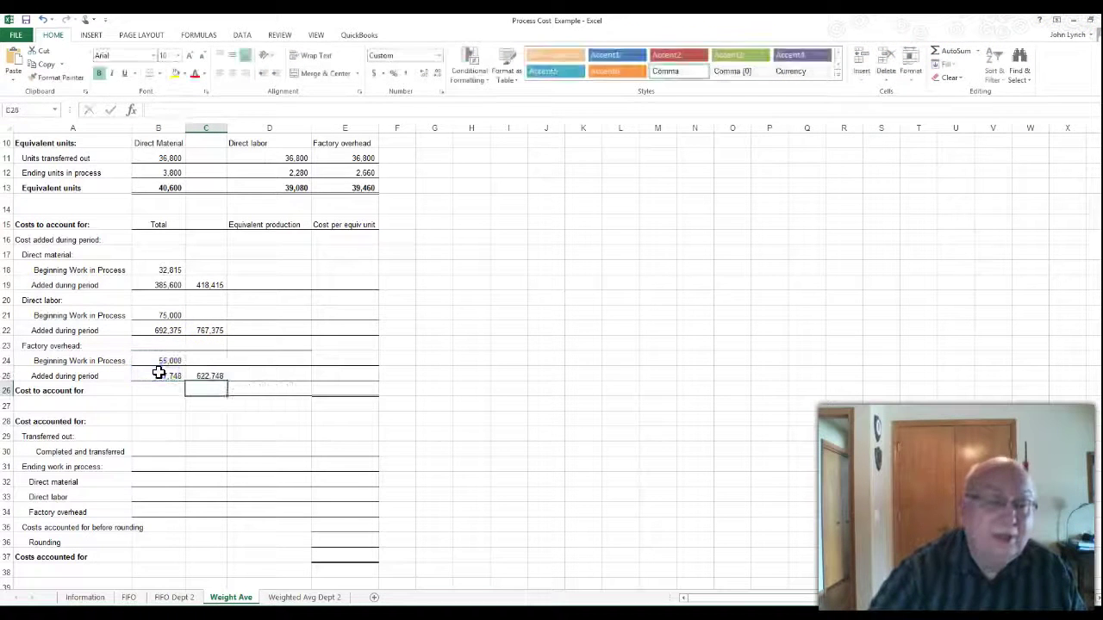
- Sum C19:C25 in C26 for total costs to account for of 1,808,538
{"action": "left_click", "coordinate": [966, 53]}
{"action": "left_click_drag", "start_coordinate": [217, 284], "coordinate": [224, 314]}
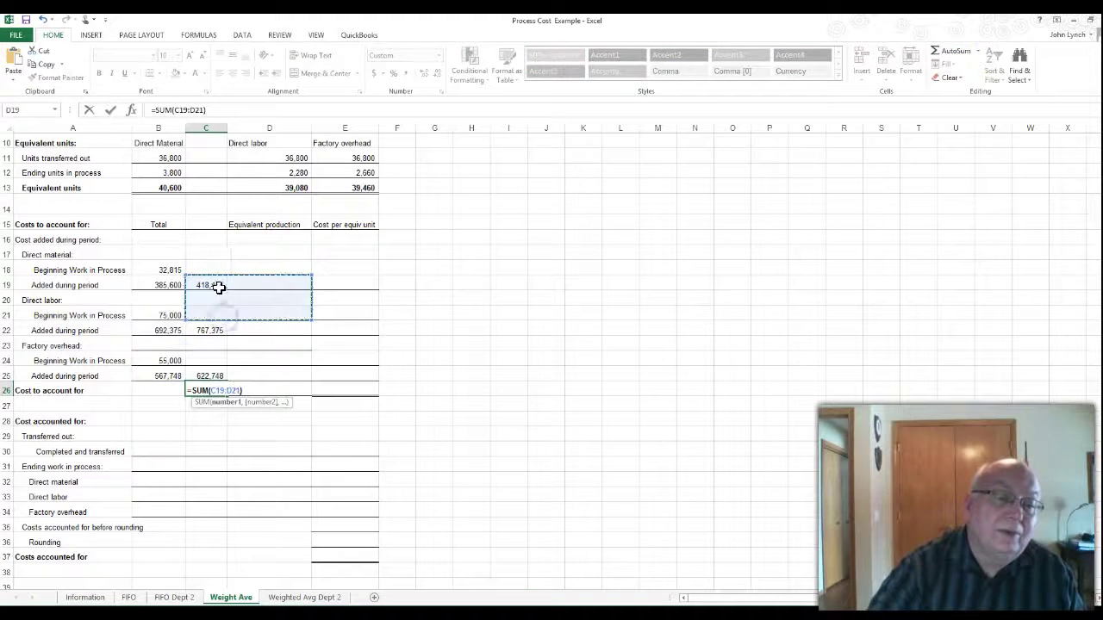
{"action": "left_click_drag", "start_coordinate": [218, 286], "coordinate": [214, 372]}
{"action": "key", "text": "Return"}
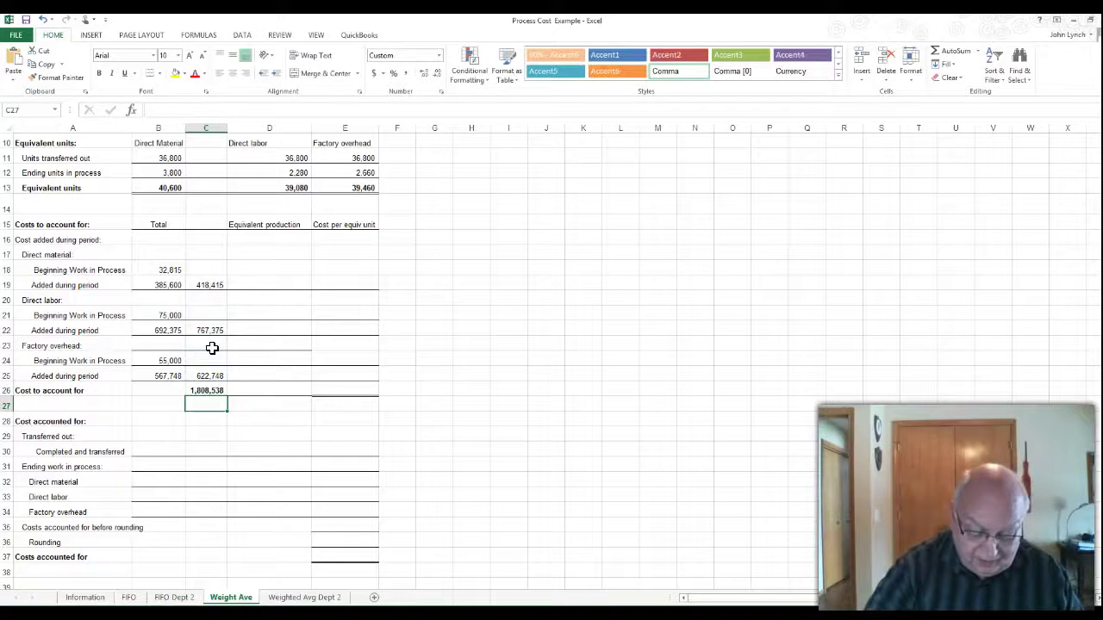
- Link D19, D22 and D25 to B13, D13 and E13, showing 40,600, 39,080 and 39,460
{"action": "left_click", "coordinate": [252, 280]}
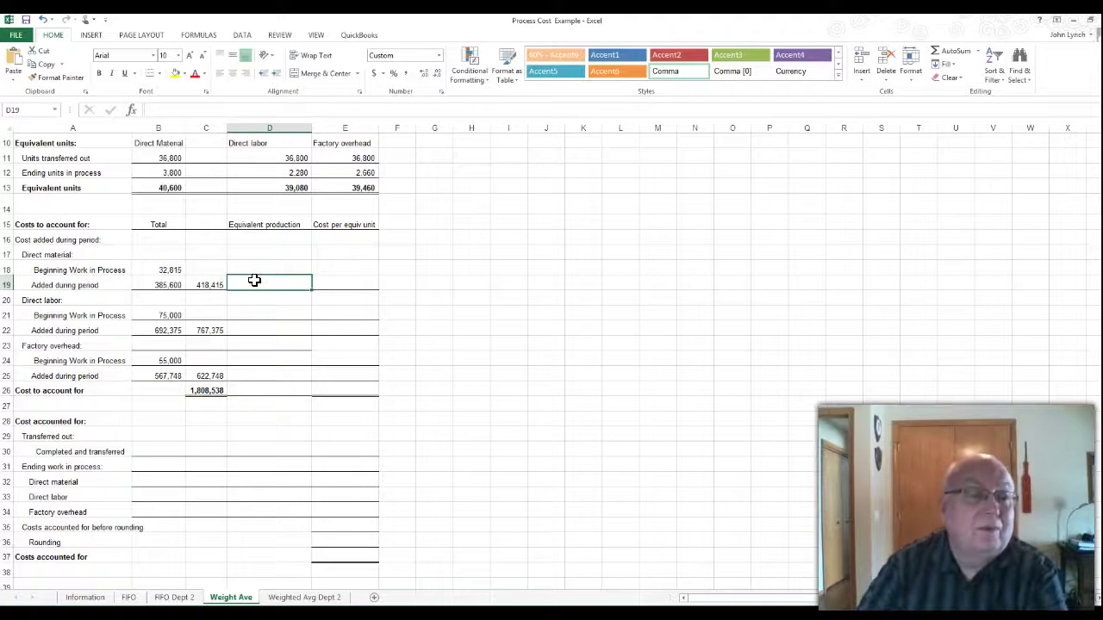
{"action": "type", "text": "="}
{"action": "left_click", "coordinate": [168, 190]}
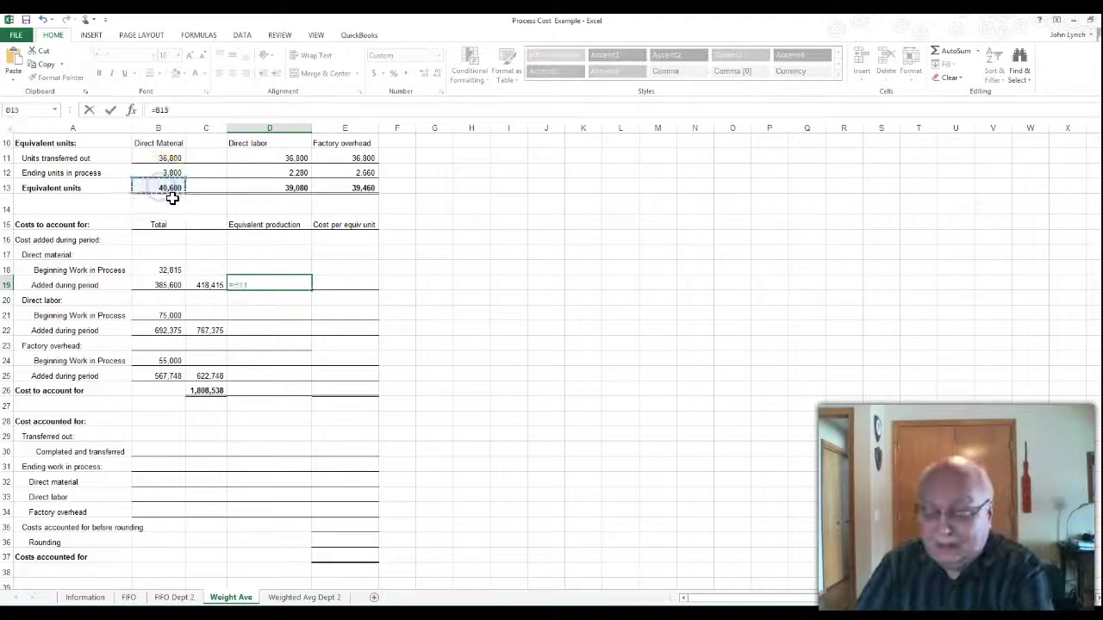
{"action": "key", "text": "Return"}
{"action": "key", "text": "Return"}
{"action": "key", "text": "Return"}
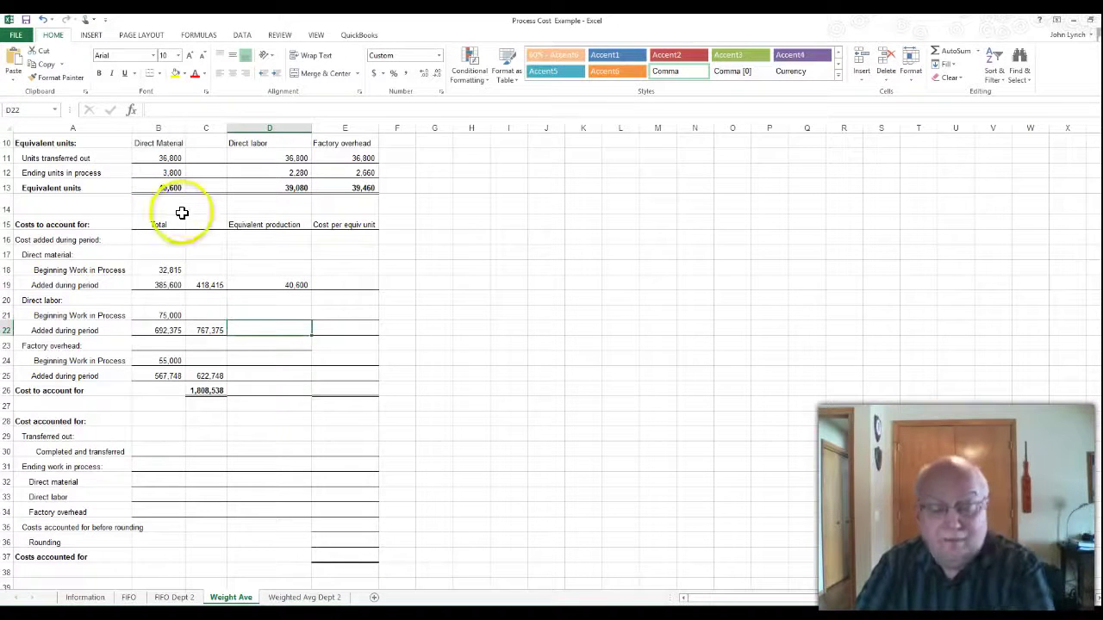
{"action": "type", "text": "="}
{"action": "left_click", "coordinate": [258, 187]}
{"action": "key", "text": "Return"}
{"action": "left_click", "coordinate": [267, 372]}
{"action": "type", "text": "="}
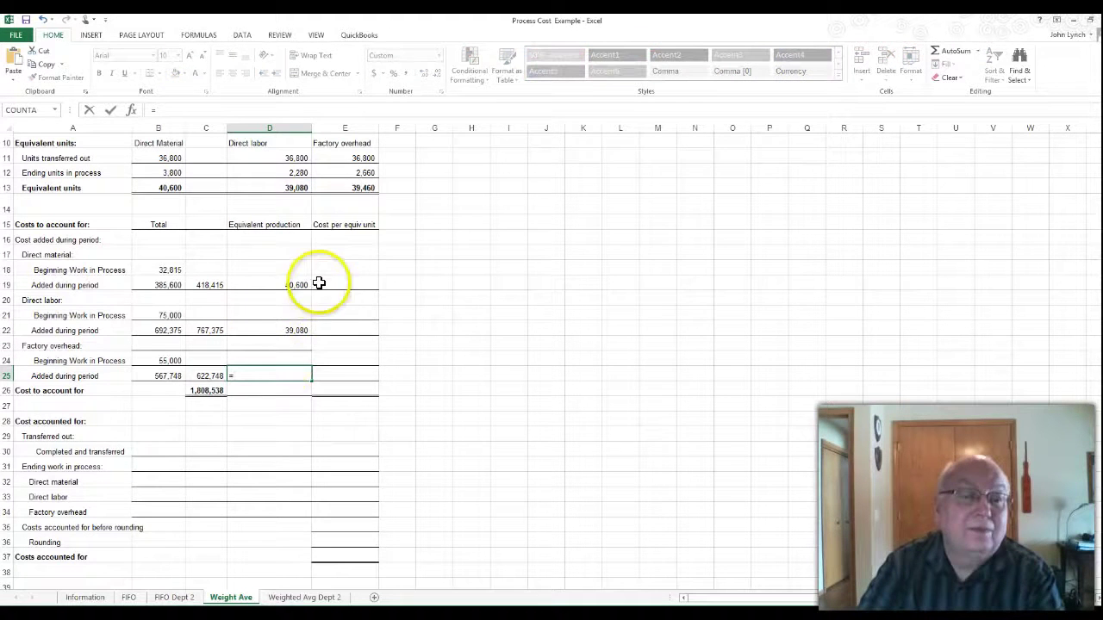
{"action": "left_click", "coordinate": [342, 188]}
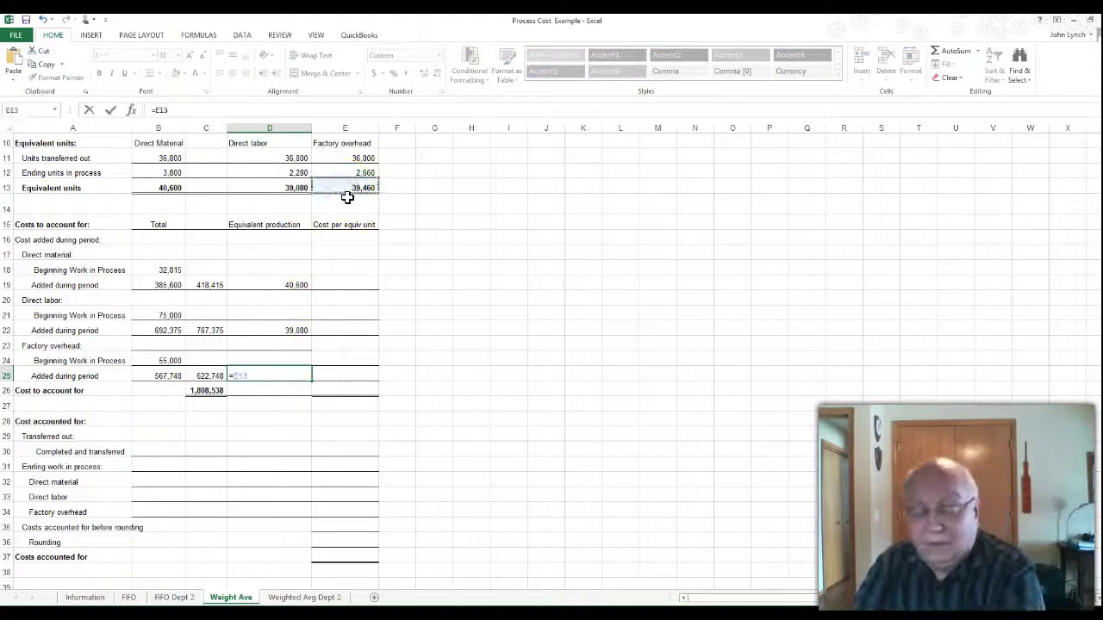
{"action": "key", "text": "Return"}
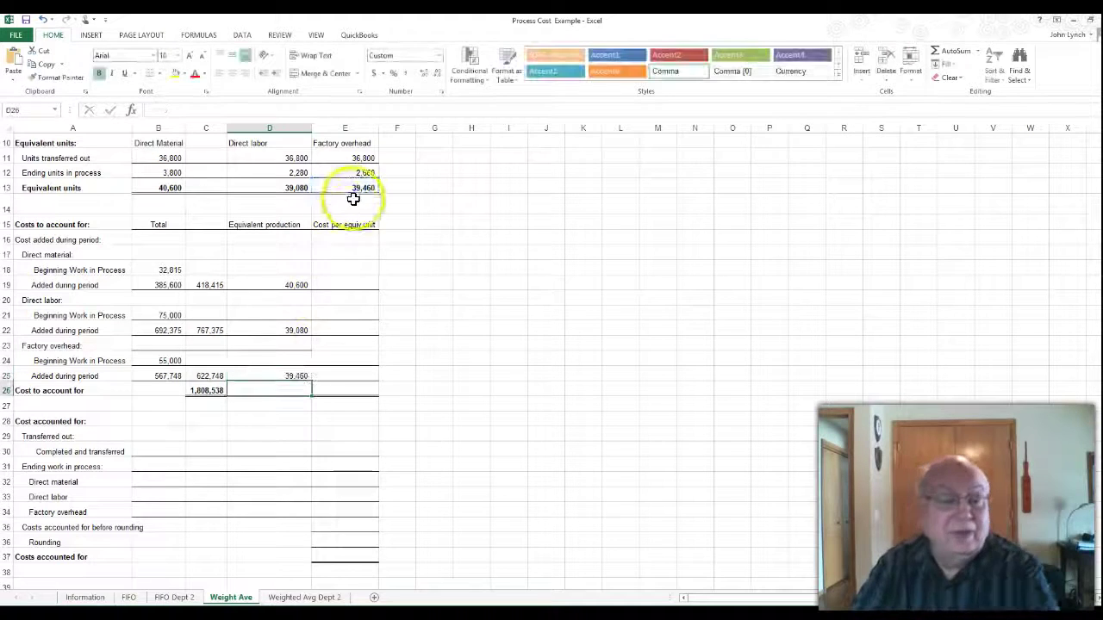
{"action": "left_click", "coordinate": [336, 280]}
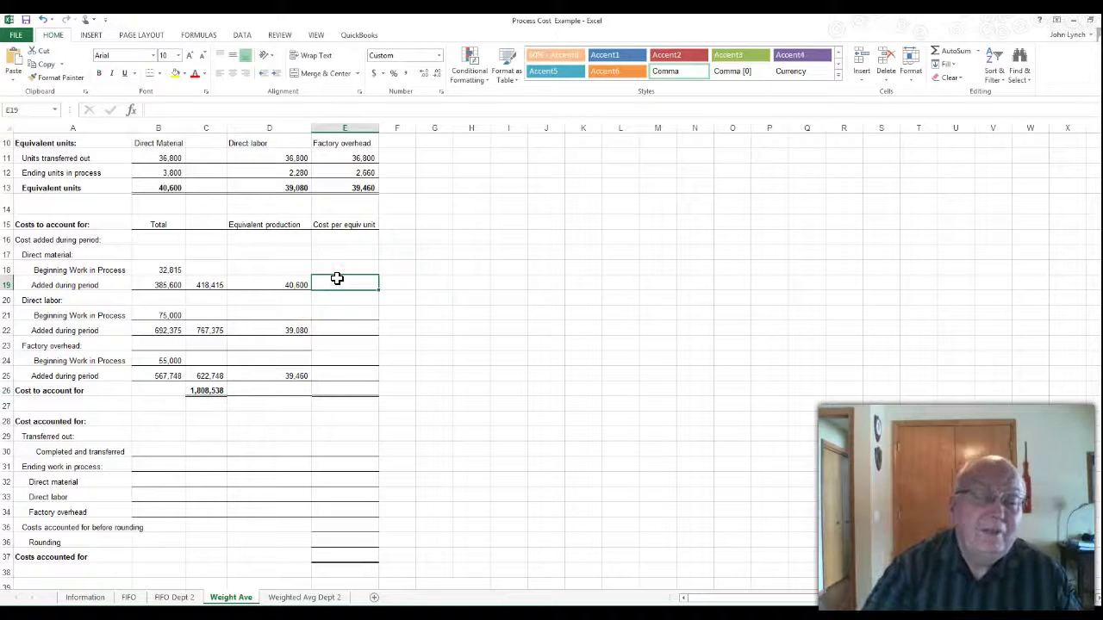
- Enter =ROUND(C19/D19,3) in E19, fill it down to E25 and clear the #DIV/0! cells
{"action": "left_click", "coordinate": [341, 279]}
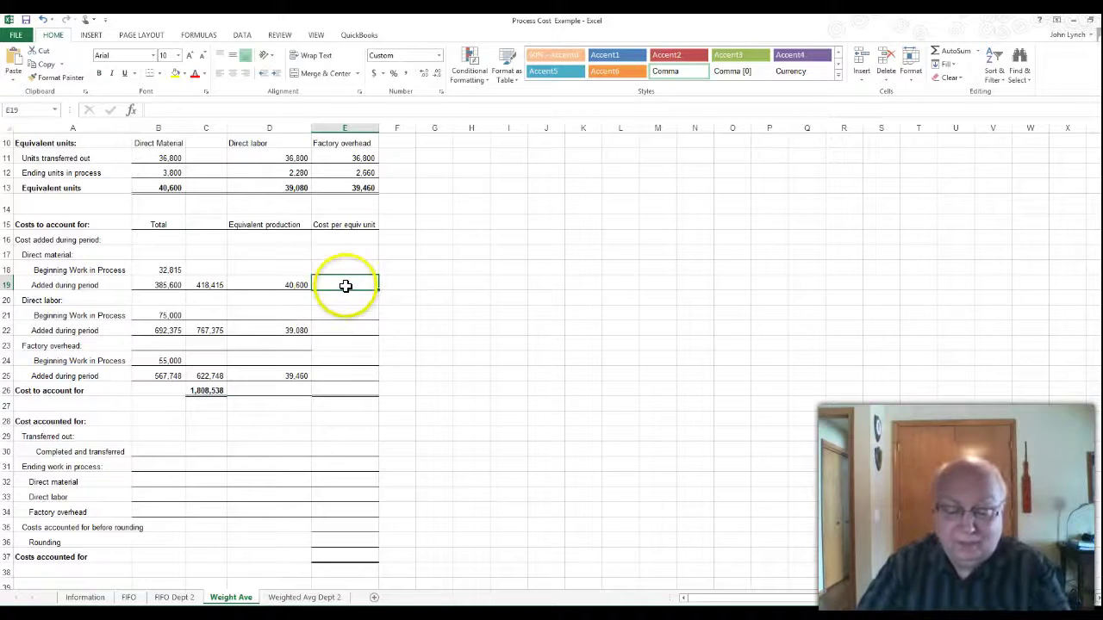
{"action": "type", "text": "=rou"}
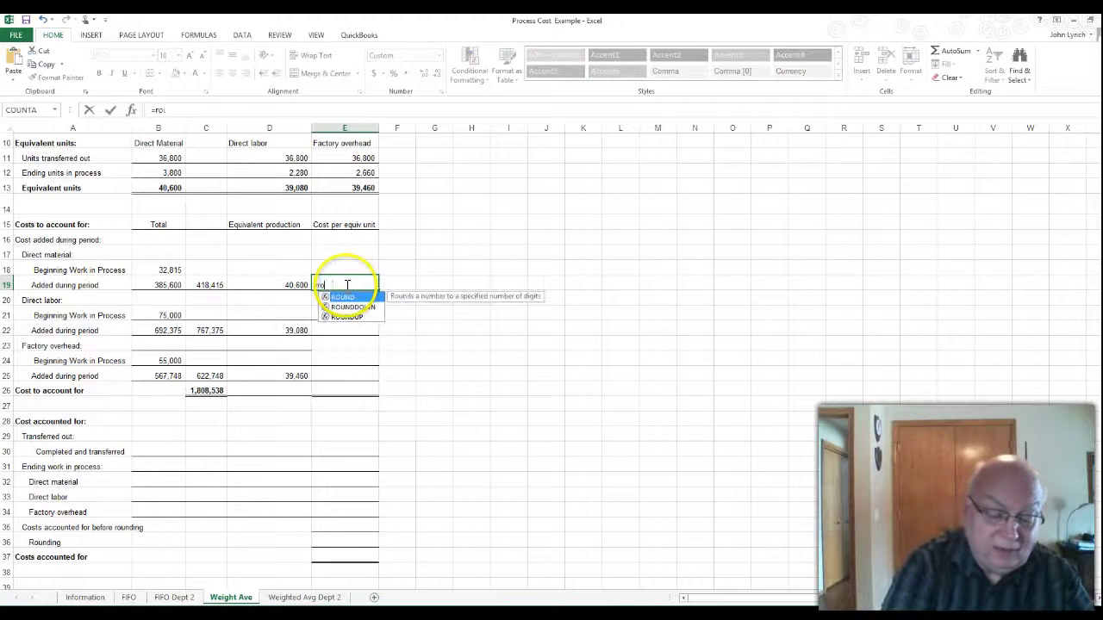
{"action": "type", "text": "nd("}
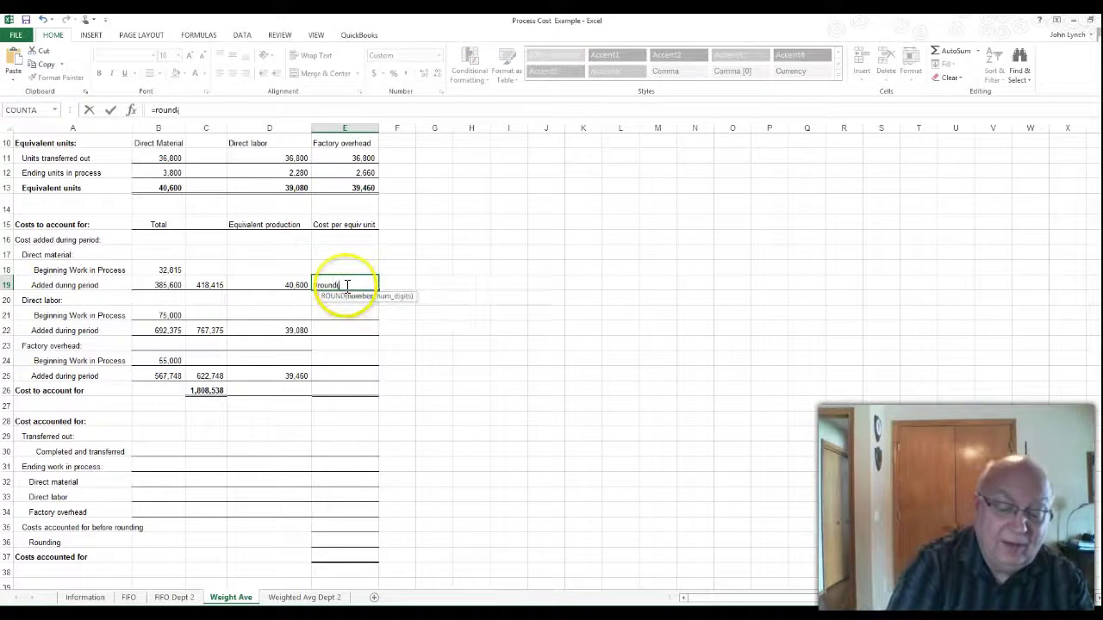
{"action": "left_click", "coordinate": [218, 291]}
{"action": "type", "text": "/"}
{"action": "left_click", "coordinate": [266, 283]}
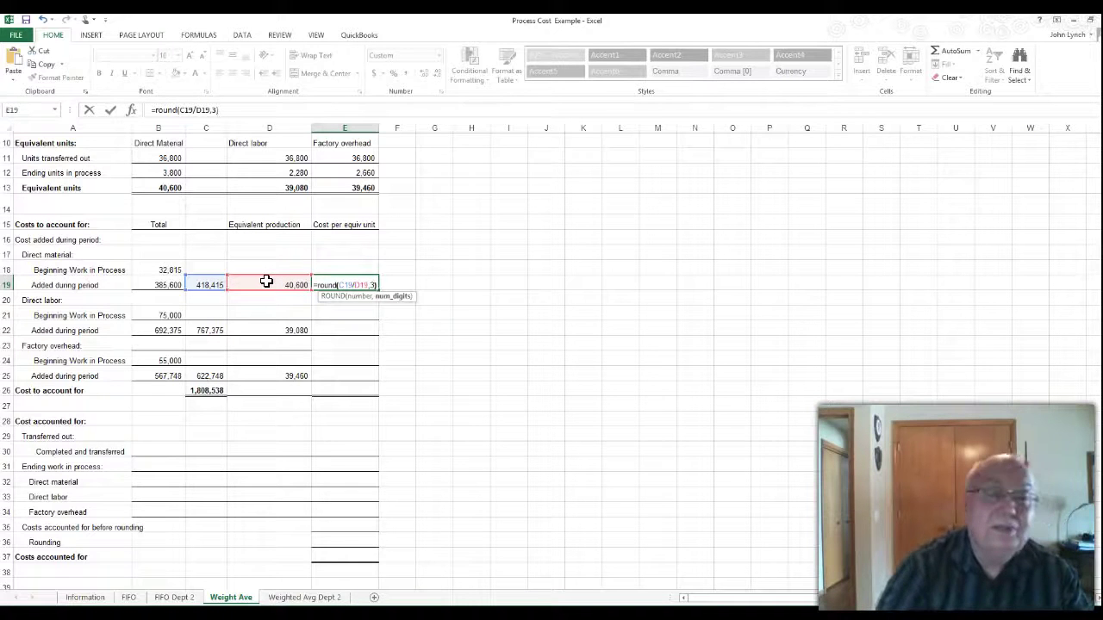
{"action": "type", "text": ",3)"}
{"action": "key", "text": "Return"}
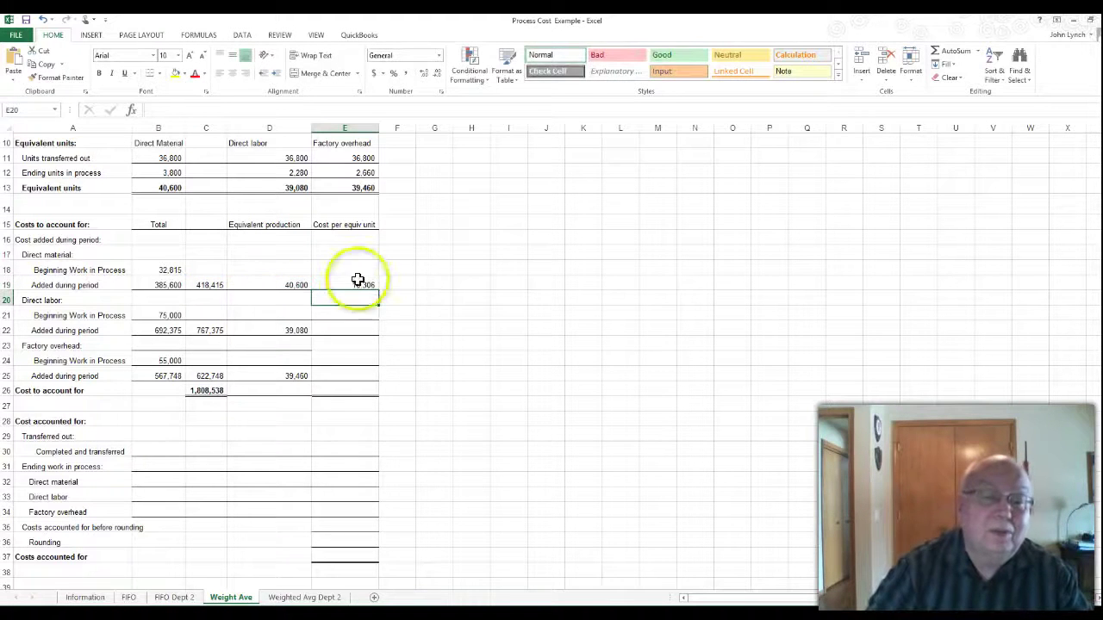
{"action": "left_click", "coordinate": [358, 282]}
{"action": "left_click_drag", "start_coordinate": [380, 291], "coordinate": [360, 359]}
{"action": "key", "text": "Delete"}
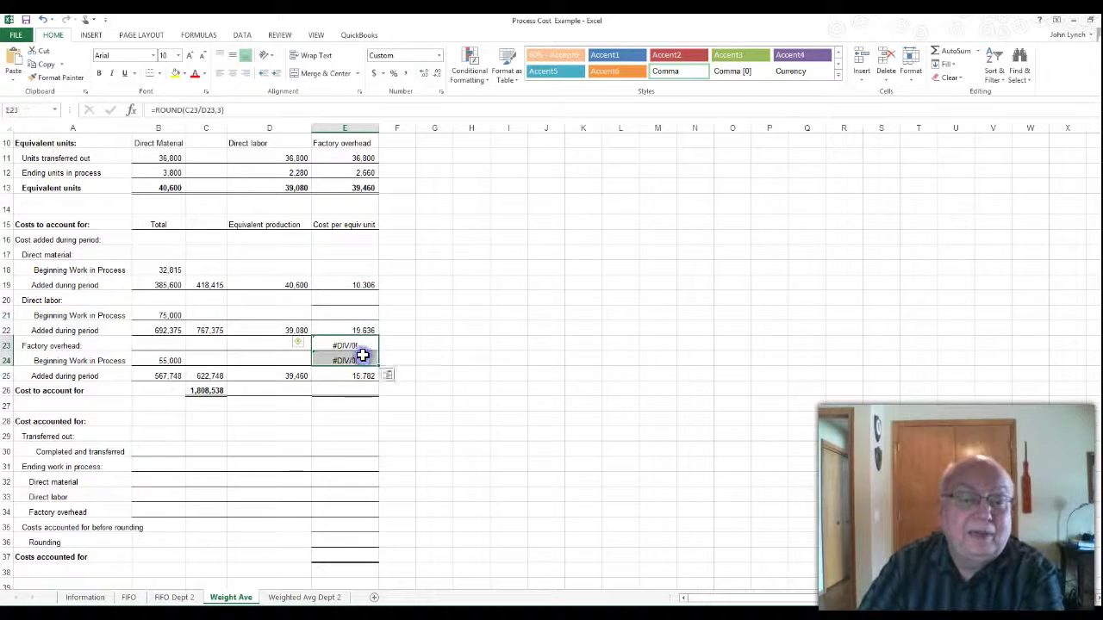
{"action": "key", "text": "Delete"}
- Sum E19:E25 in E26 for a 45.724 total cost per equivalent unit
{"action": "left_click", "coordinate": [370, 391]}
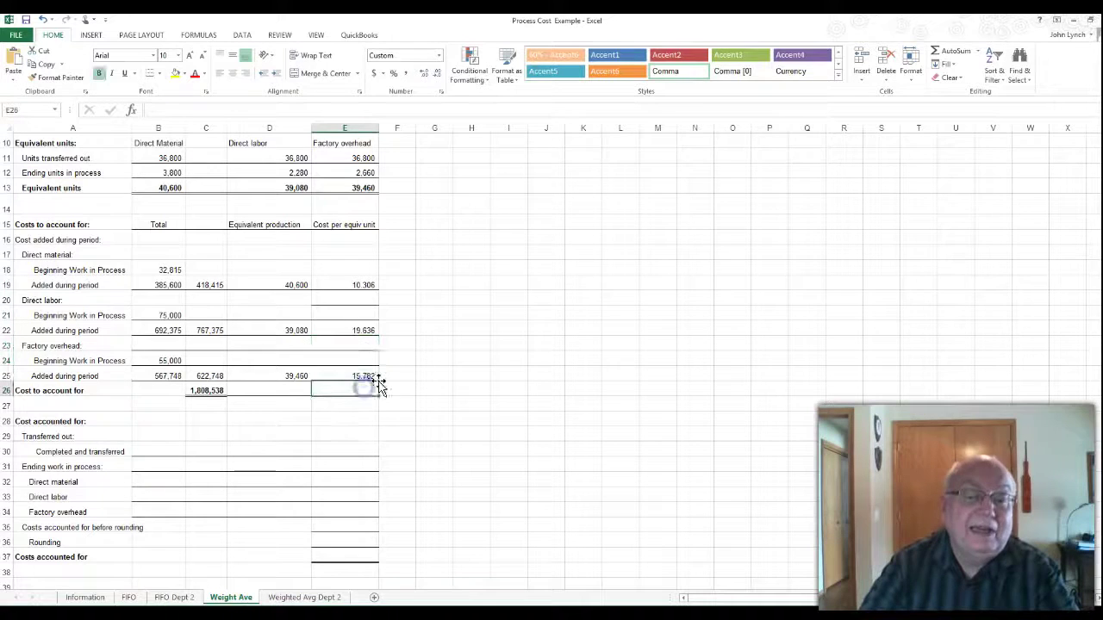
{"action": "left_click", "coordinate": [948, 50]}
{"action": "left_click_drag", "start_coordinate": [376, 285], "coordinate": [360, 370]}
{"action": "key", "text": "Return"}
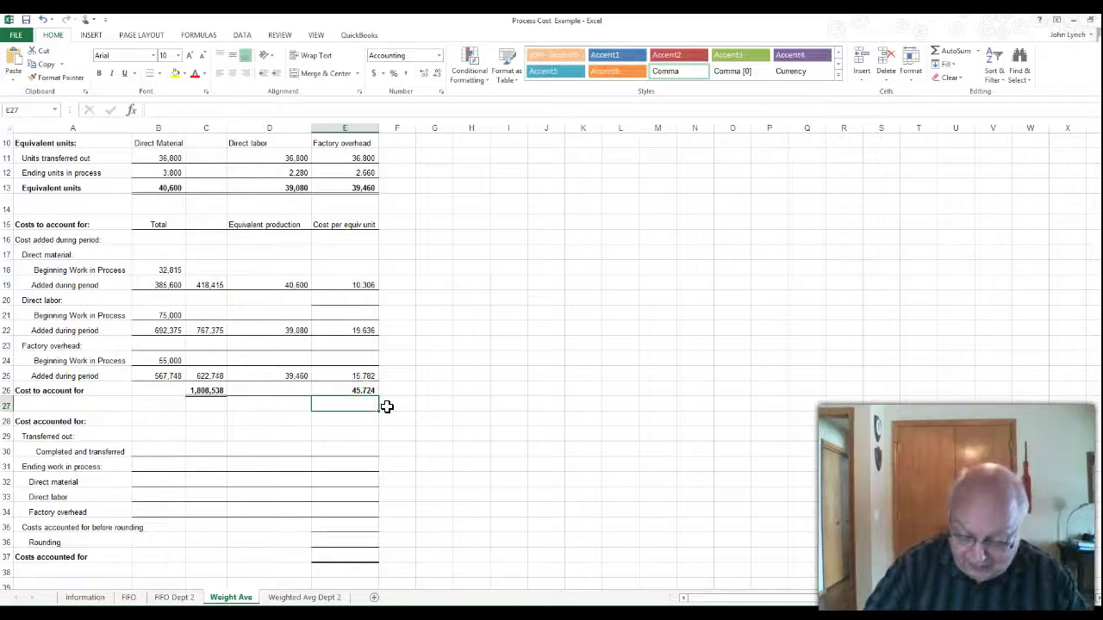
{"action": "scroll", "coordinate": [385, 410], "scroll_direction": "down", "scroll_amount": 1}
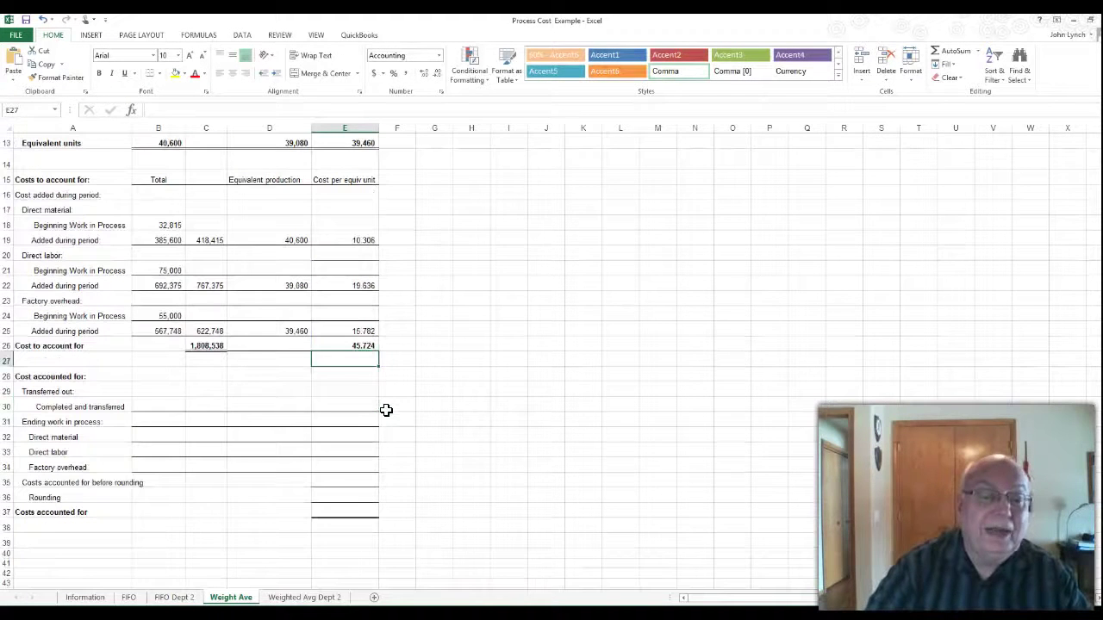
{"action": "left_click", "coordinate": [172, 406]}
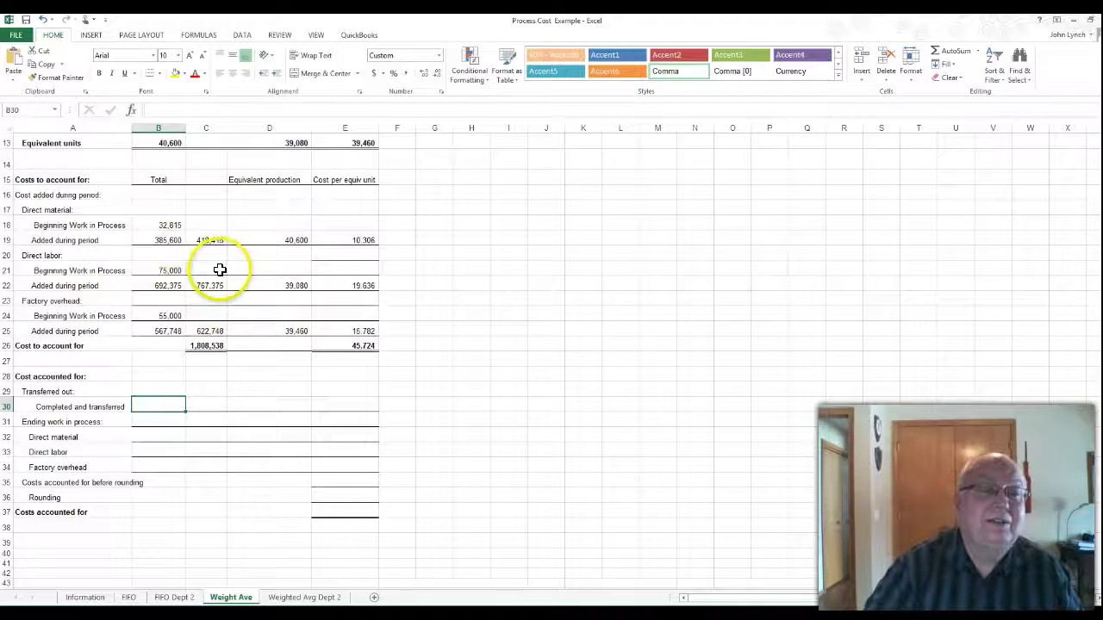
{"action": "scroll", "coordinate": [254, 254], "scroll_direction": "up", "scroll_amount": 3}
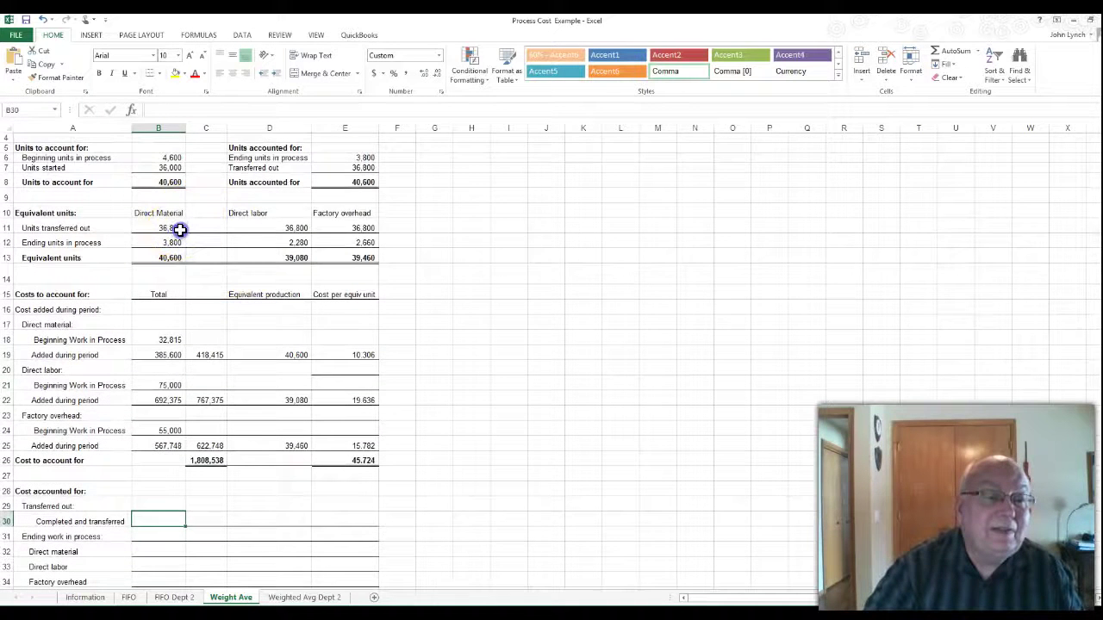
{"action": "left_click_drag", "start_coordinate": [177, 228], "coordinate": [320, 228]}
{"action": "left_click_drag", "start_coordinate": [174, 241], "coordinate": [324, 241]}
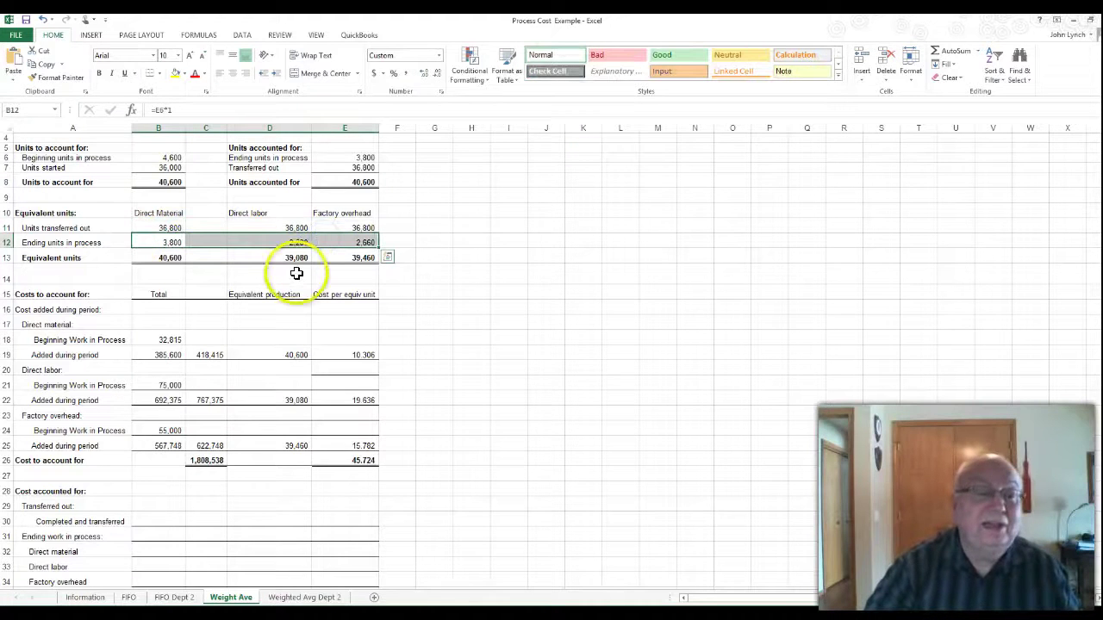
{"action": "scroll", "coordinate": [296, 270], "scroll_direction": "down", "scroll_amount": 2}
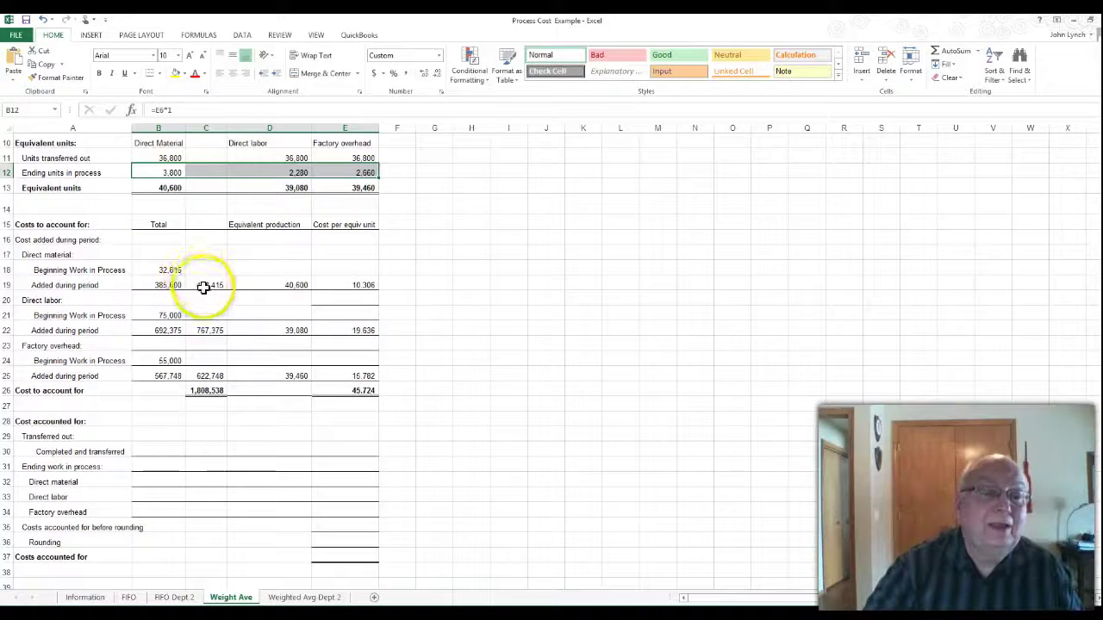
{"action": "left_click", "coordinate": [201, 285]}
{"action": "left_click", "coordinate": [191, 286]}
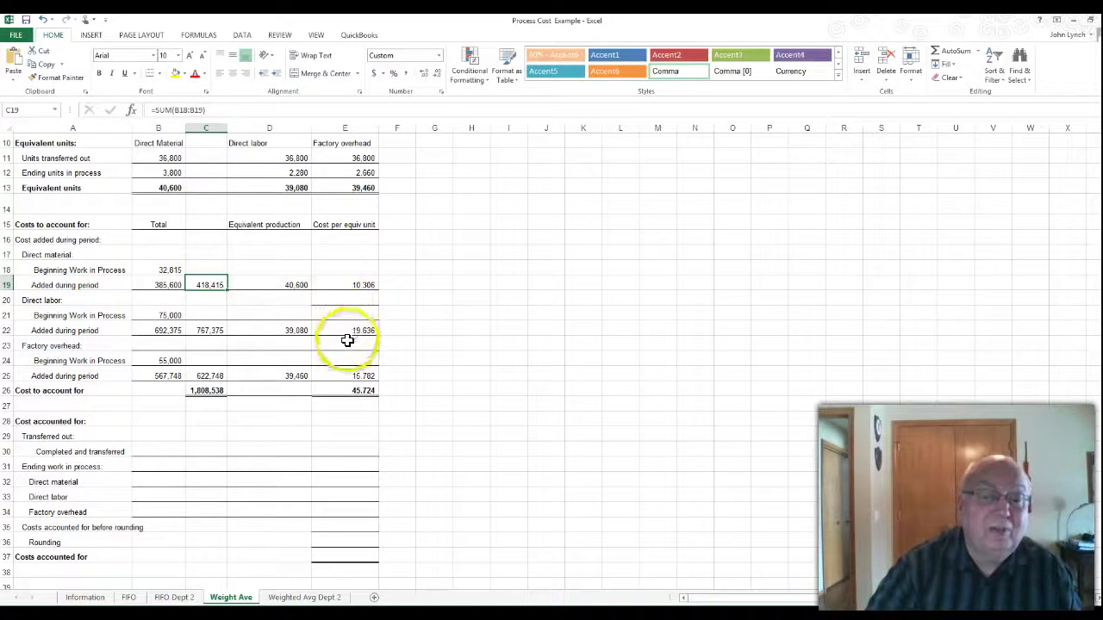
{"action": "scroll", "coordinate": [349, 364], "scroll_direction": "down", "scroll_amount": 3}
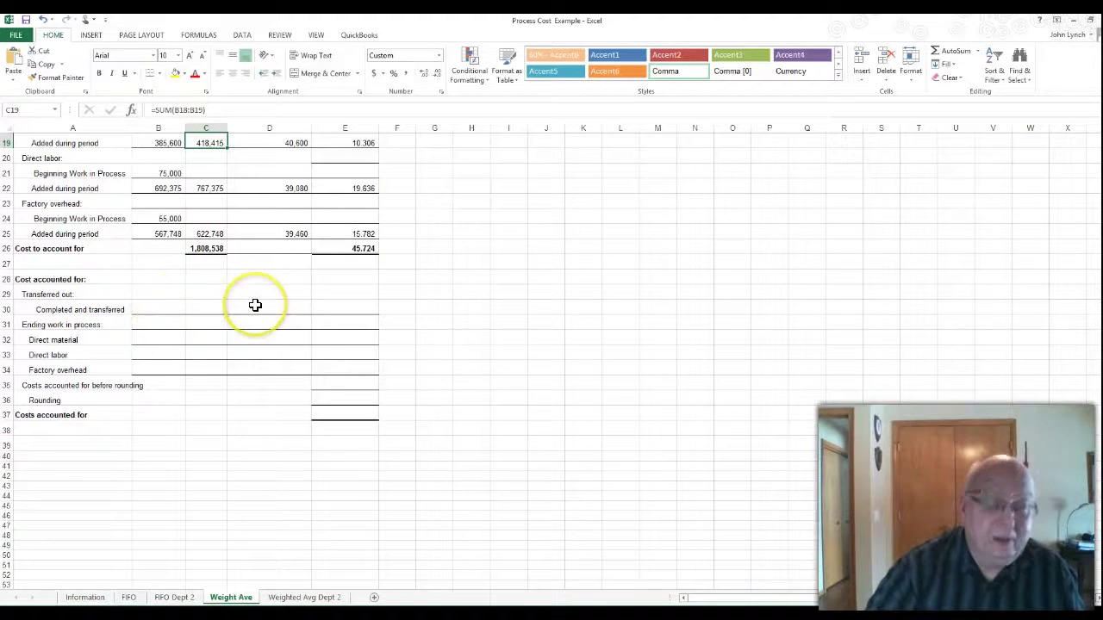
- Enter =E11*E26 in E30 for the completed and transferred cost
{"action": "left_click", "coordinate": [315, 307]}
{"action": "type", "text": "="}
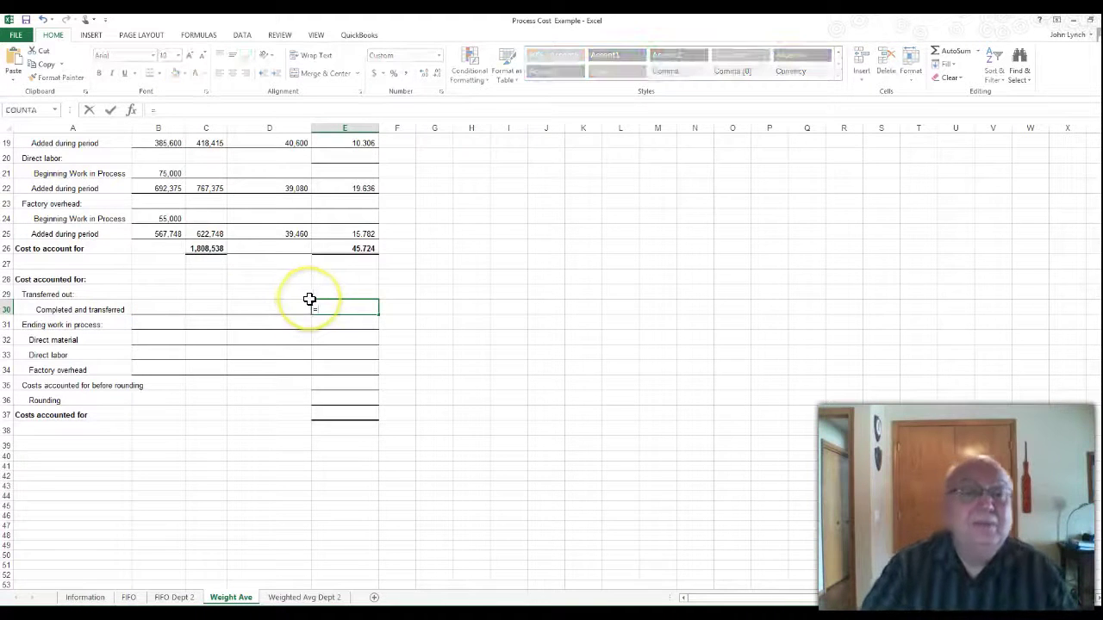
{"action": "scroll", "coordinate": [308, 299], "scroll_direction": "up", "scroll_amount": 3}
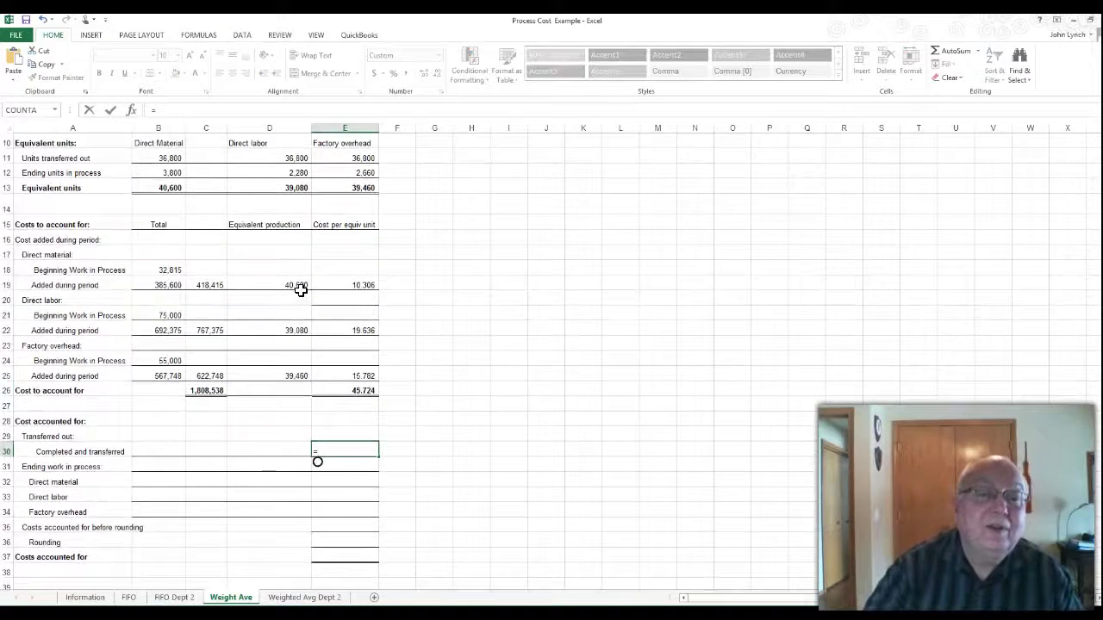
{"action": "scroll", "coordinate": [300, 290], "scroll_direction": "up", "scroll_amount": 1}
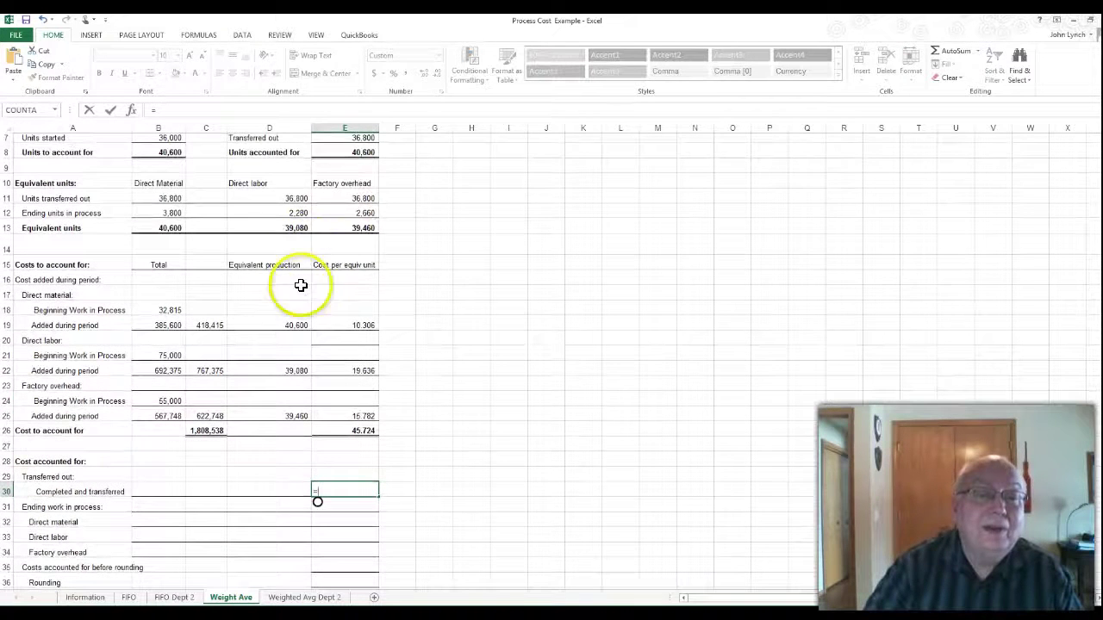
{"action": "left_click", "coordinate": [341, 197]}
{"action": "type", "text": "*"}
{"action": "left_click", "coordinate": [354, 431]}
{"action": "key", "text": "Return"}
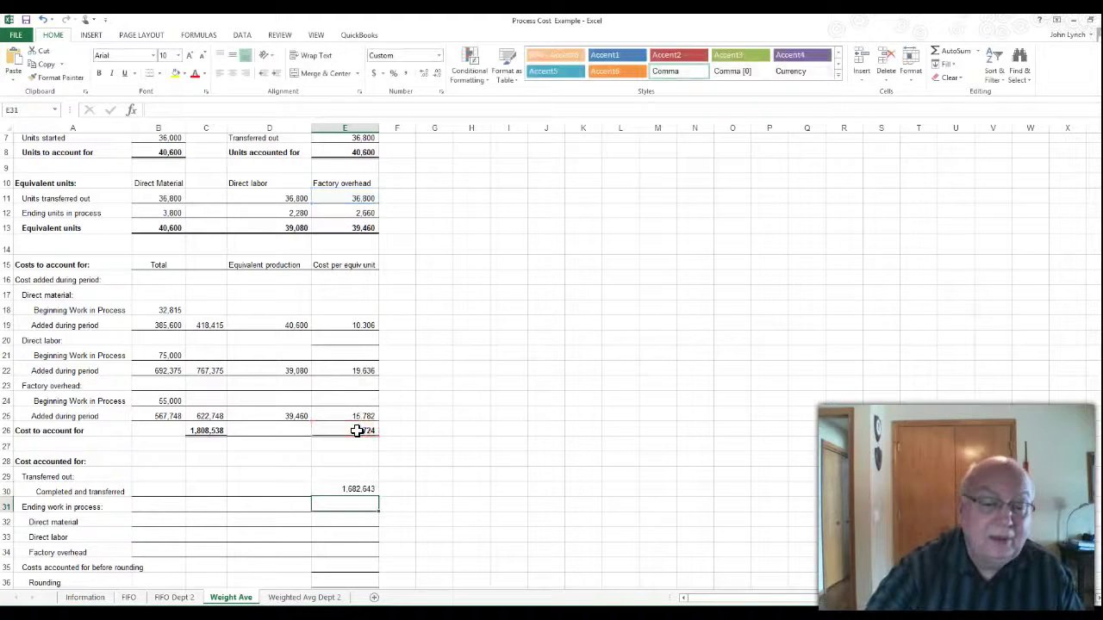
- Change E30's formula to =ROUND(E11*E26,0) so it shows 1,682,643
{"action": "left_click", "coordinate": [342, 489]}
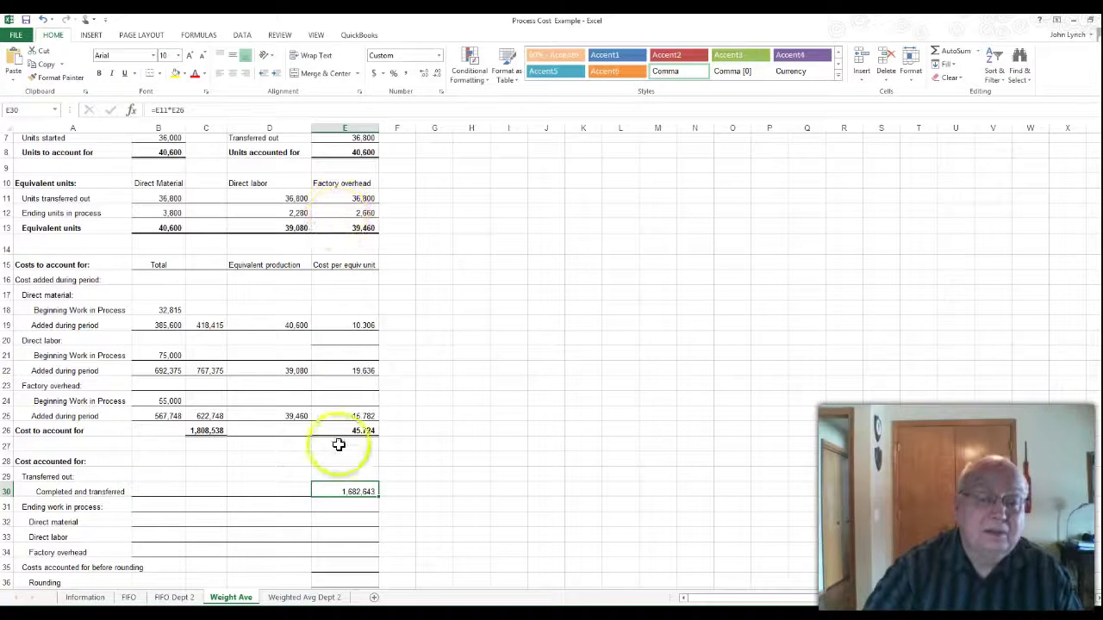
{"action": "left_click", "coordinate": [160, 111]}
{"action": "type", "text": "round(E11*E26"}
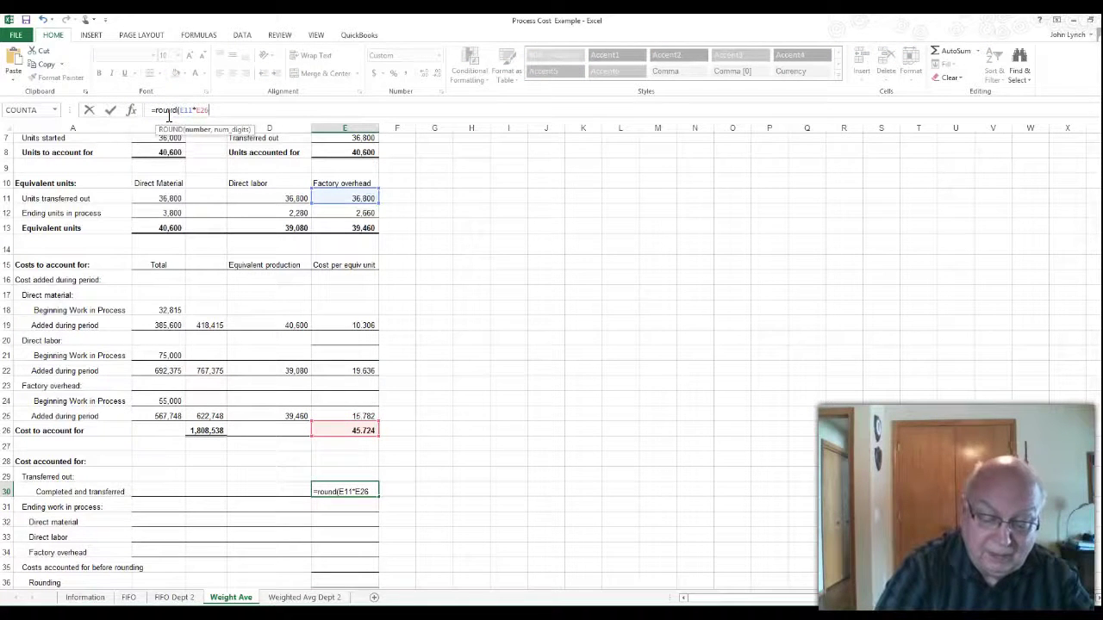
{"action": "type", "text": ",0)"}
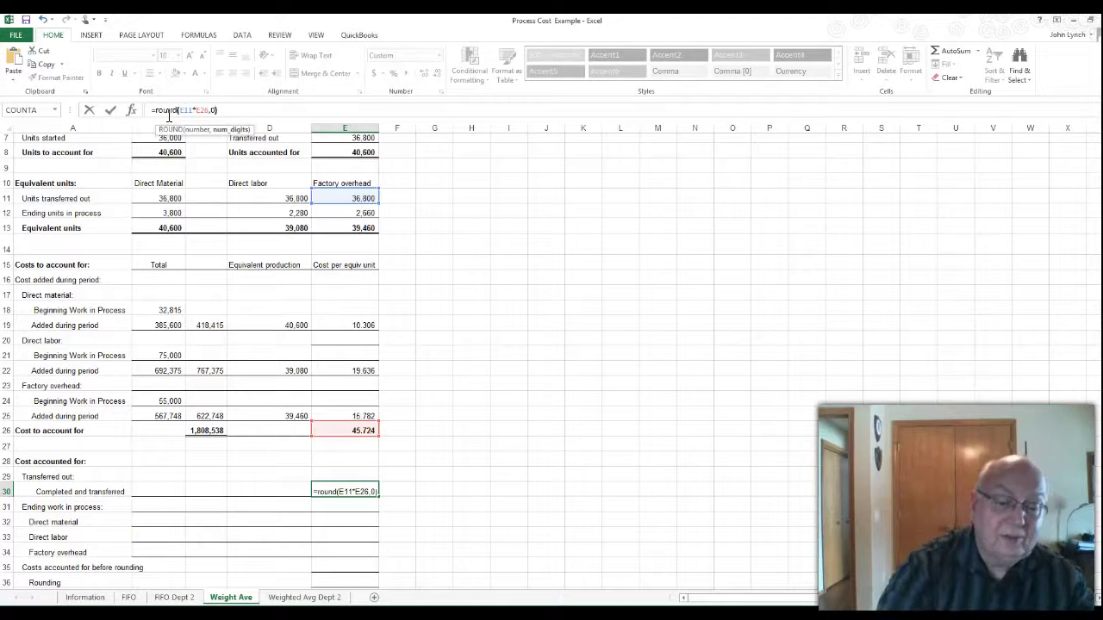
{"action": "key", "text": "Return"}
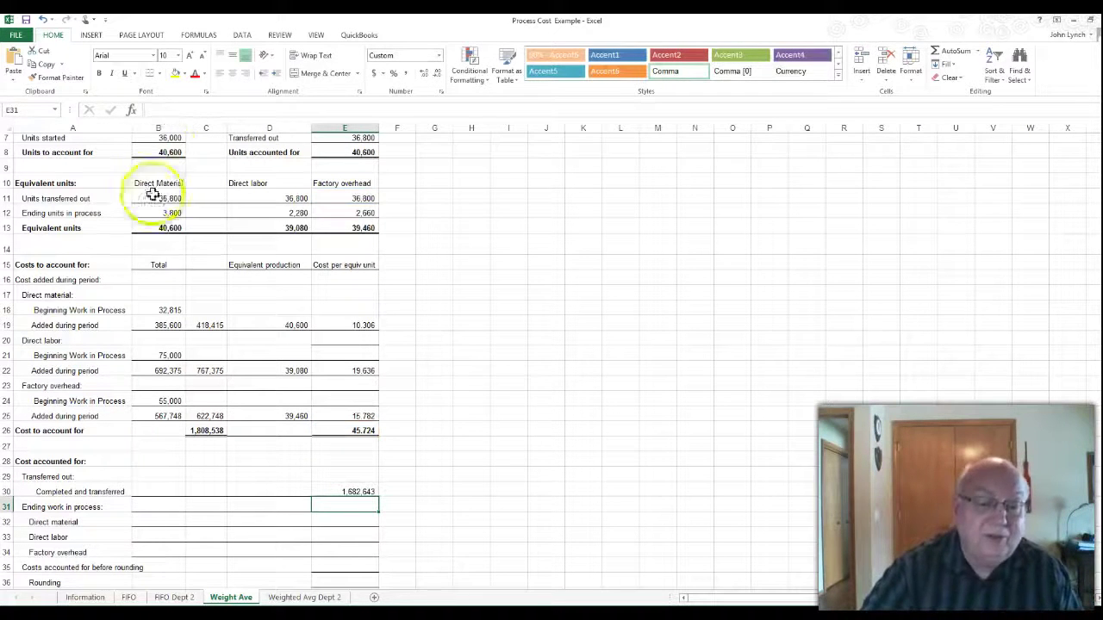
- Enter =B12*E19 in D32 for the ending work-in-process direct material cost
{"action": "left_click", "coordinate": [246, 519]}
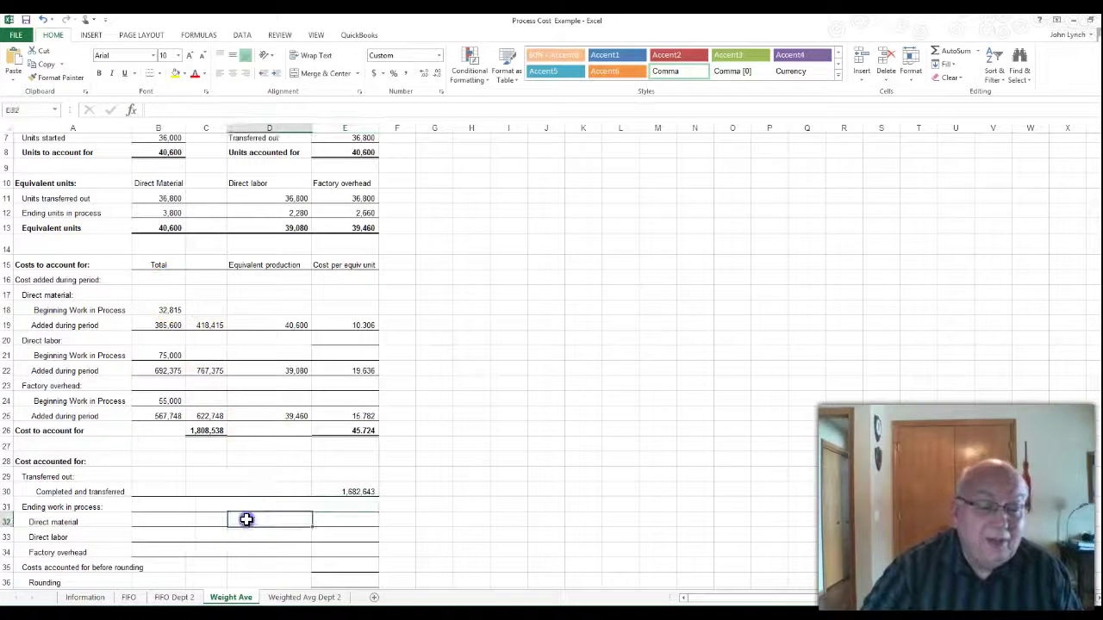
{"action": "scroll", "coordinate": [248, 518], "scroll_direction": "down", "scroll_amount": 1}
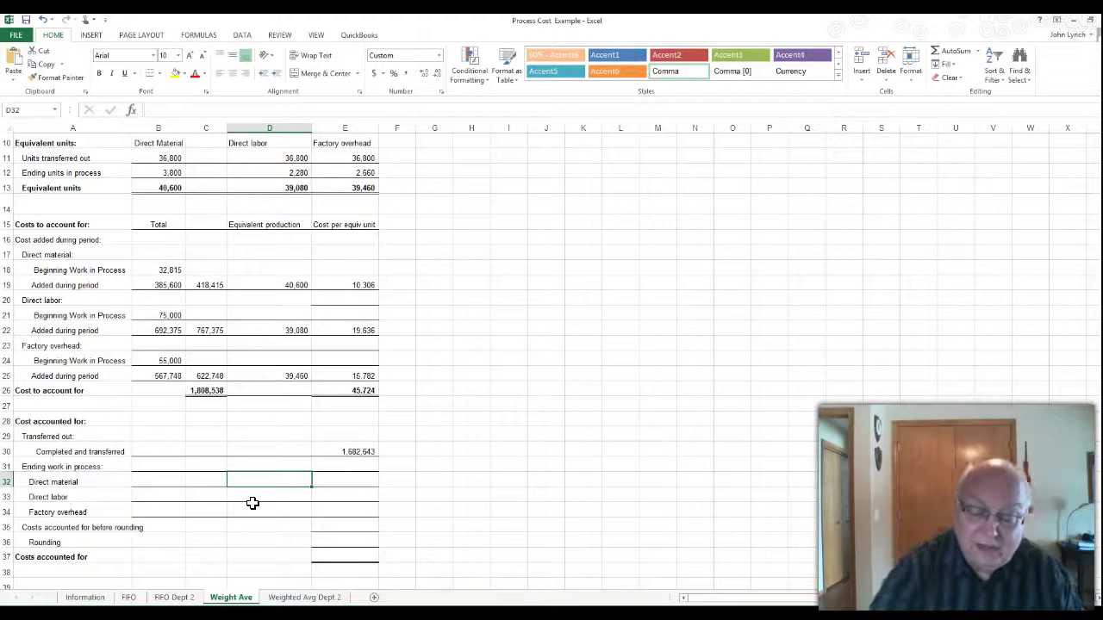
{"action": "type", "text": "="}
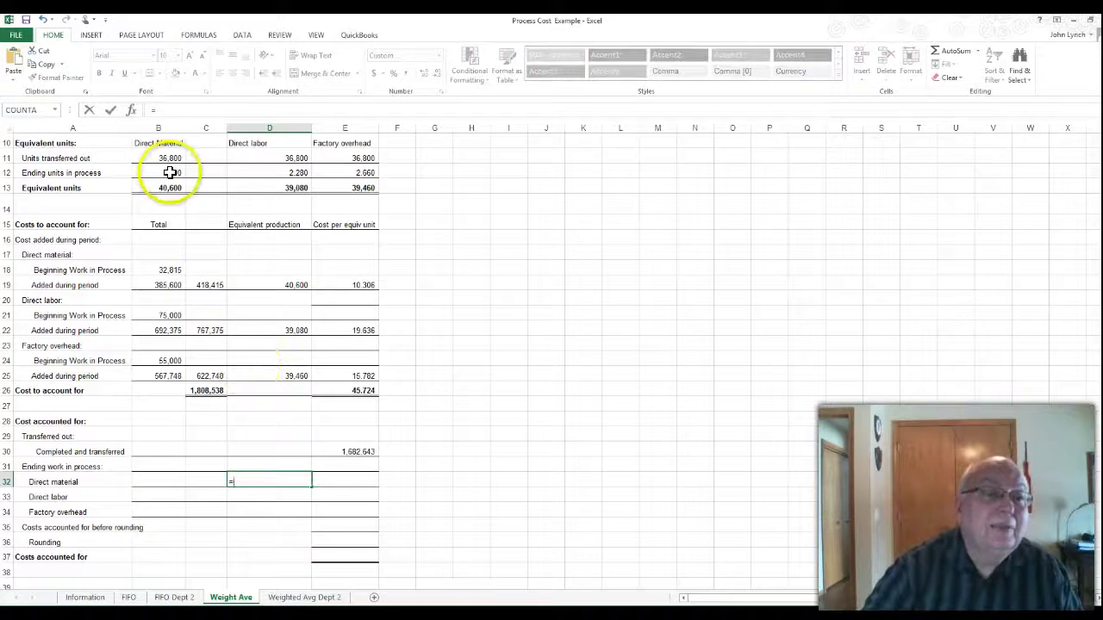
{"action": "left_click", "coordinate": [170, 172]}
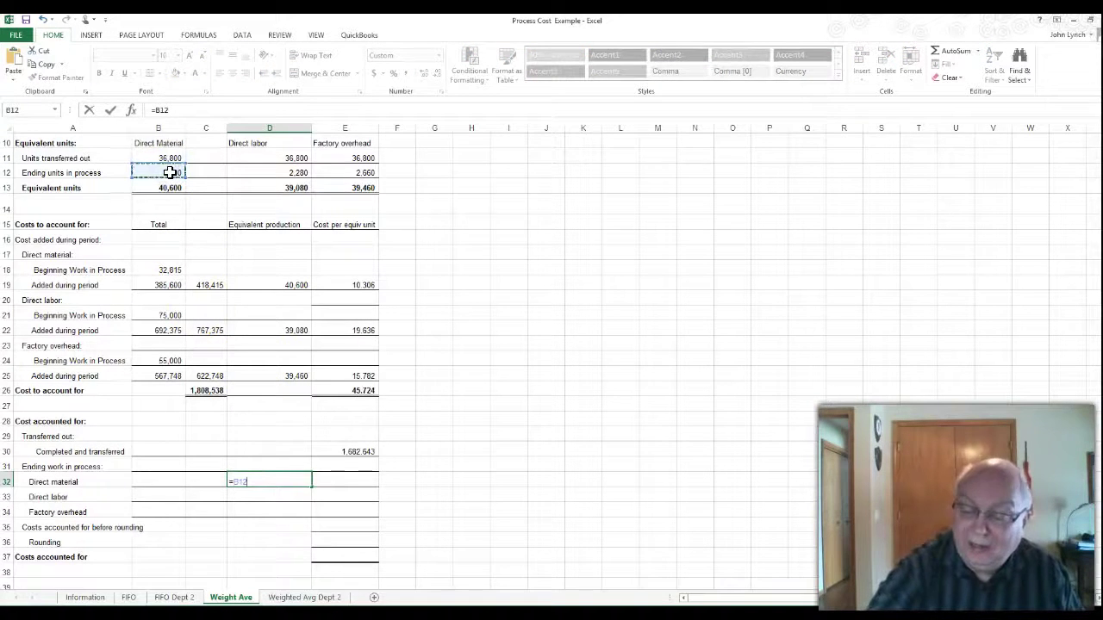
{"action": "type", "text": "*"}
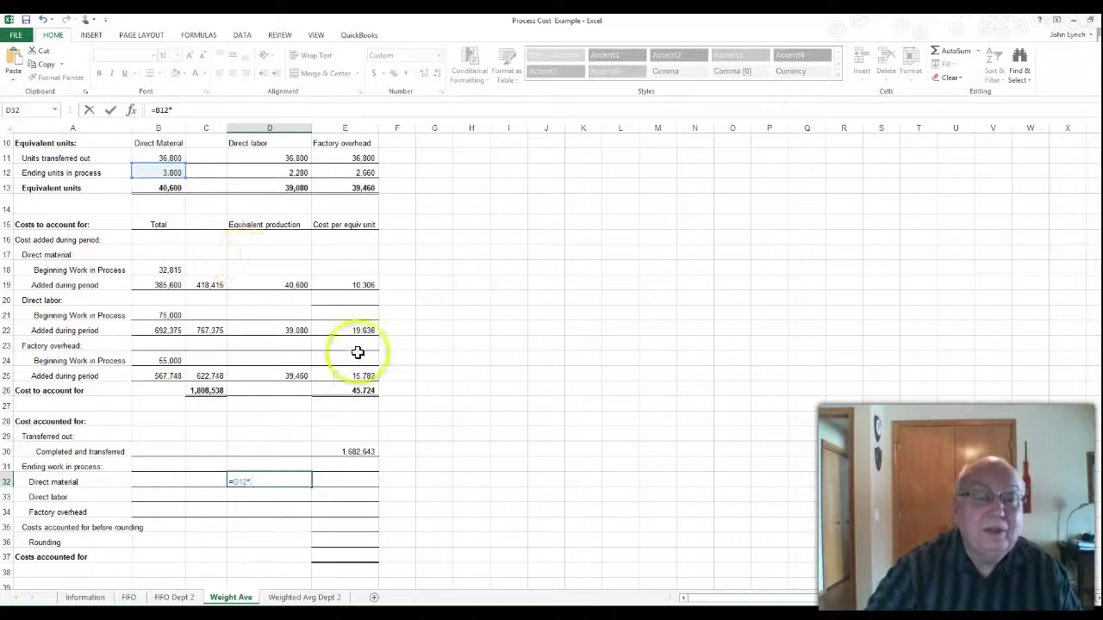
{"action": "left_click", "coordinate": [367, 286]}
{"action": "key", "text": "Return"}
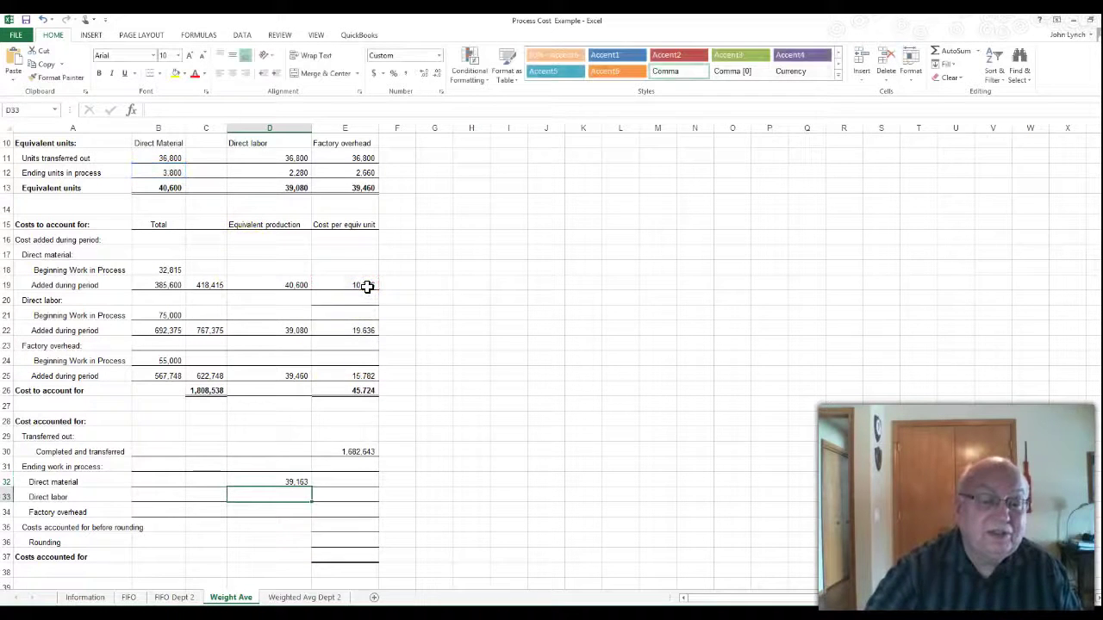
- Change D32's formula to =ROUND(B12*E19,0) so it shows 39,163
{"action": "left_click", "coordinate": [284, 480]}
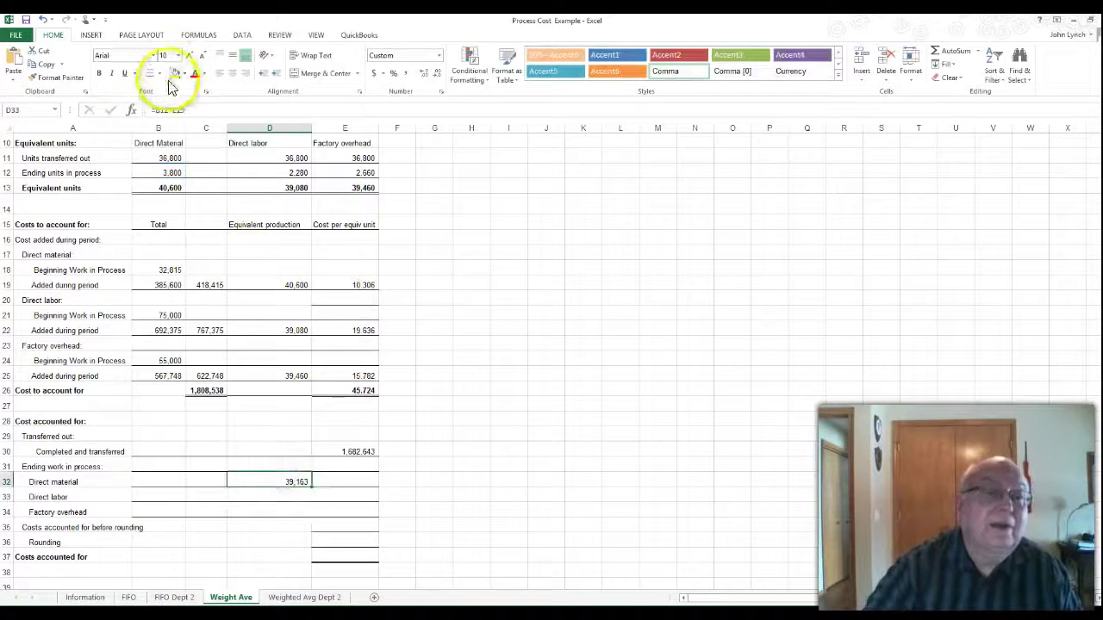
{"action": "left_click", "coordinate": [162, 111]}
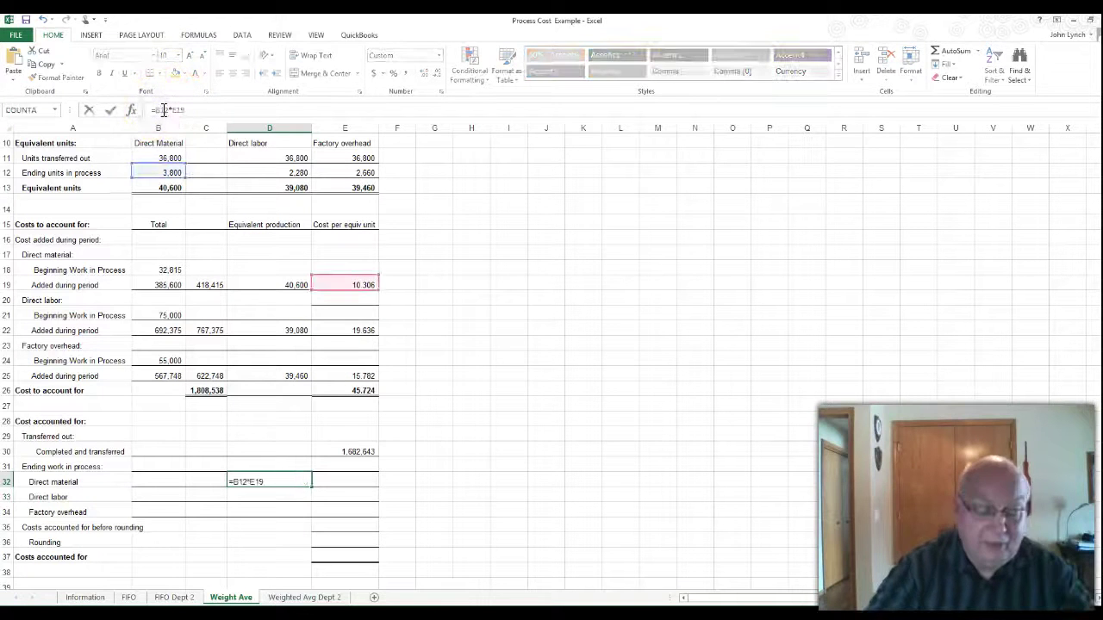
{"action": "type", "text": "round("}
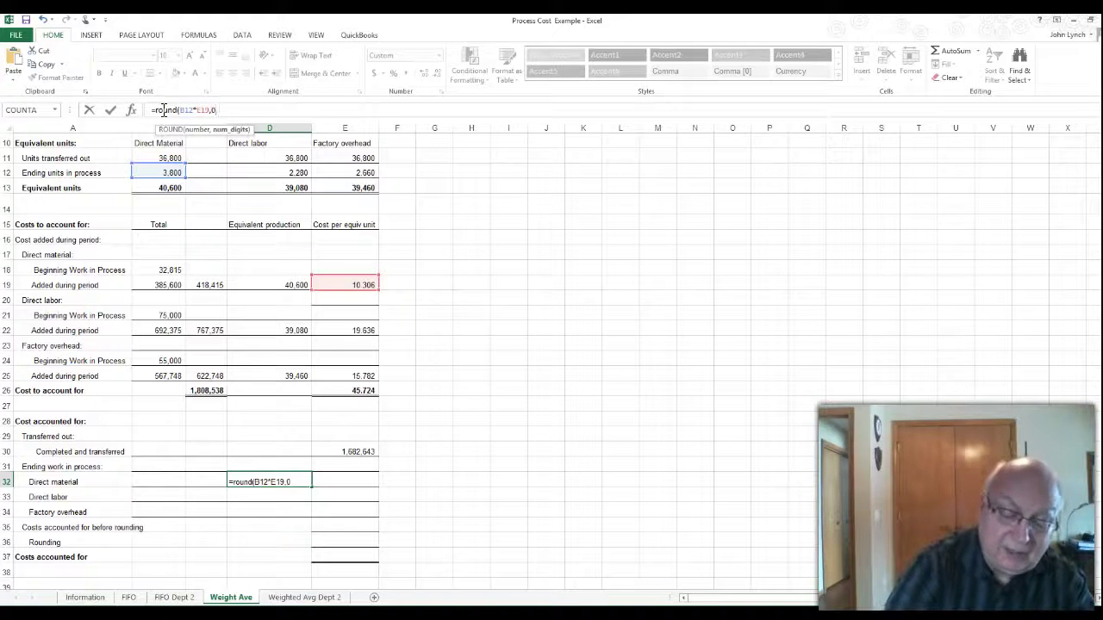
{"action": "key", "text": "Return"}
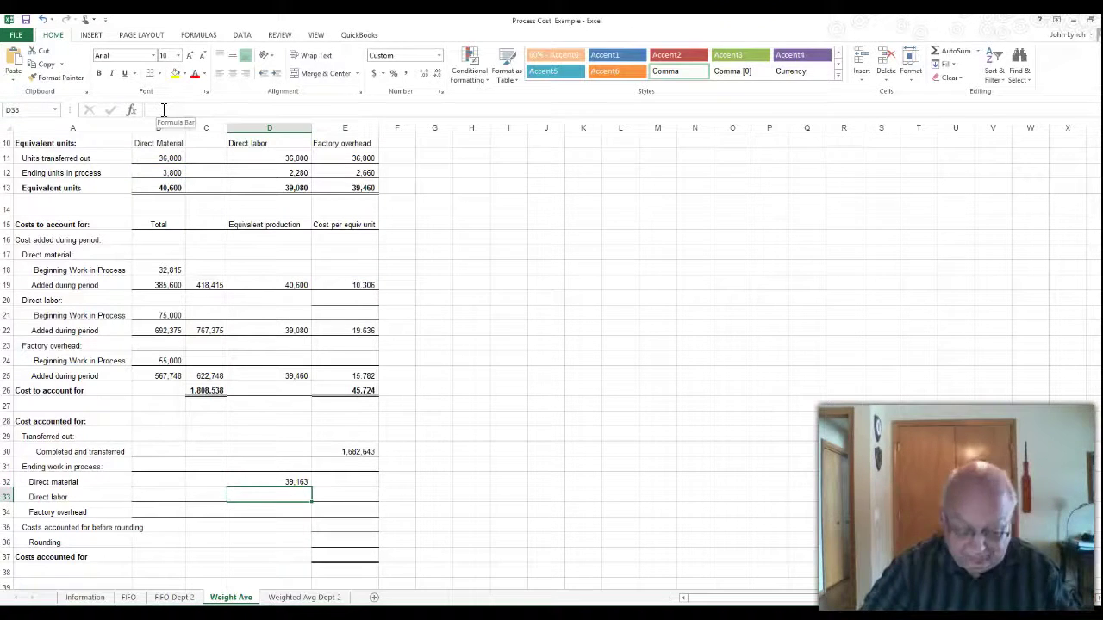
- Enter ROUND formulas for ending WIP direct labor (D12*E22 = 44,770) and factory overhead (E12*E25 = 41,980)
{"action": "type", "text": "="}
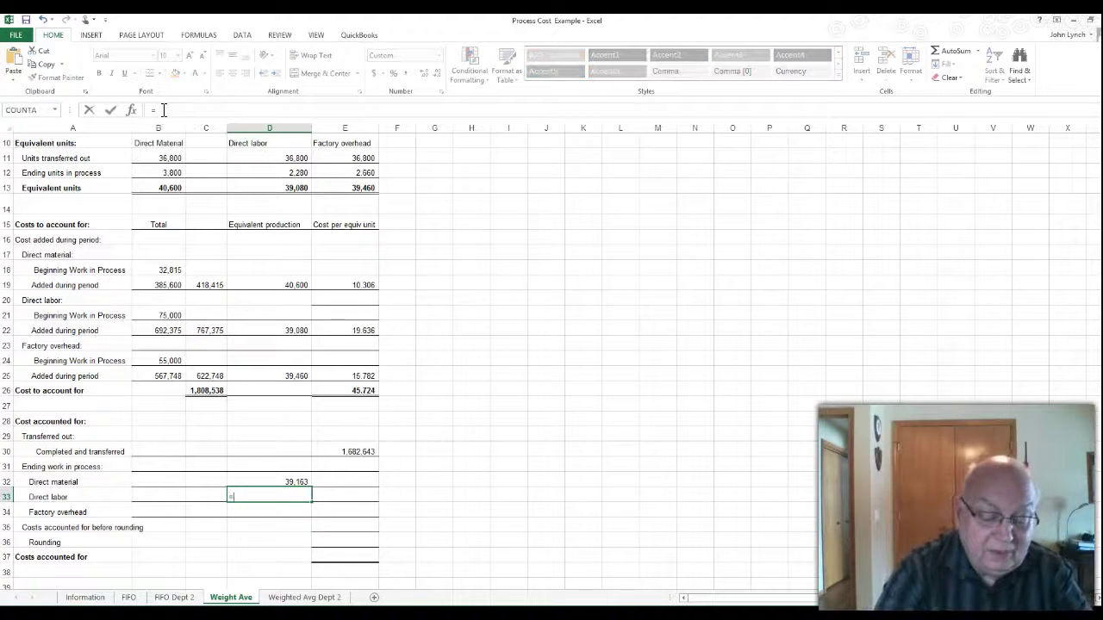
{"action": "type", "text": "round"}
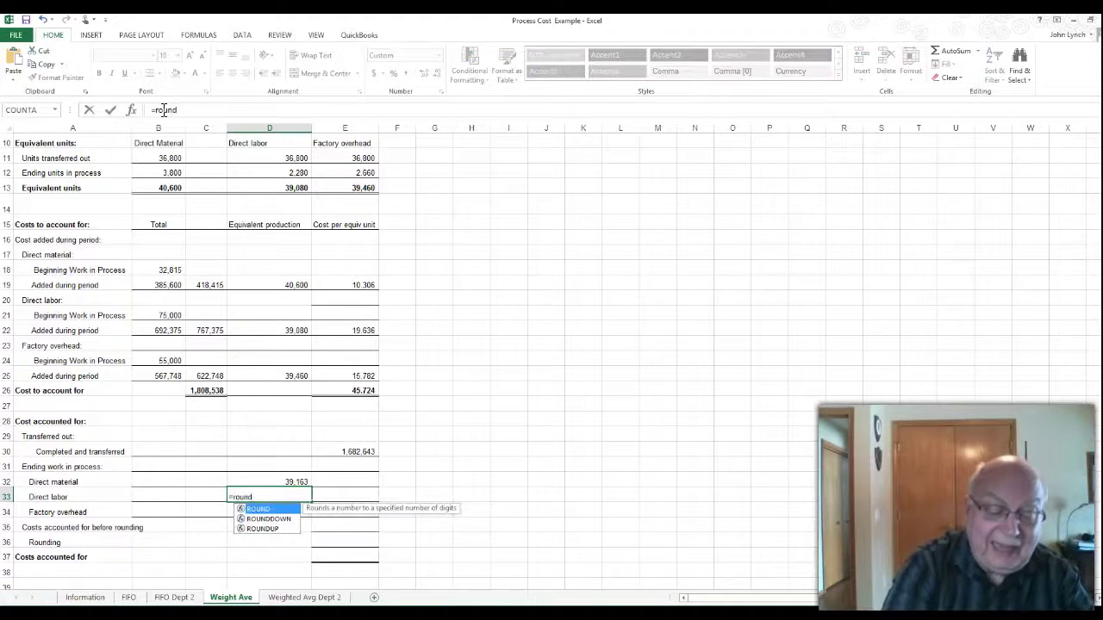
{"action": "type", "text": "("}
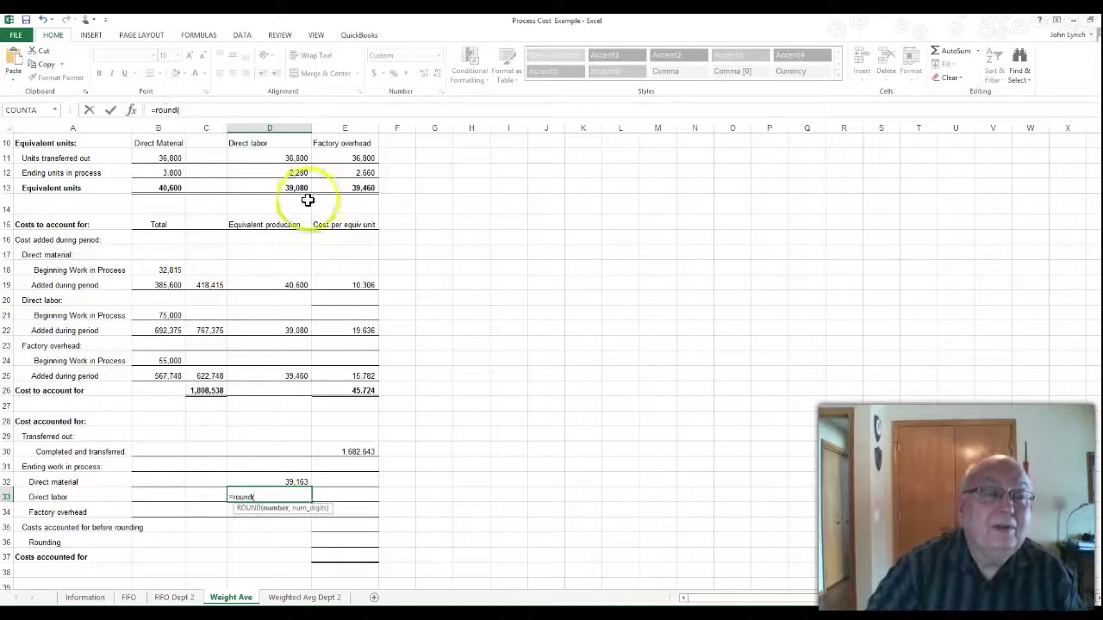
{"action": "left_click", "coordinate": [291, 169]}
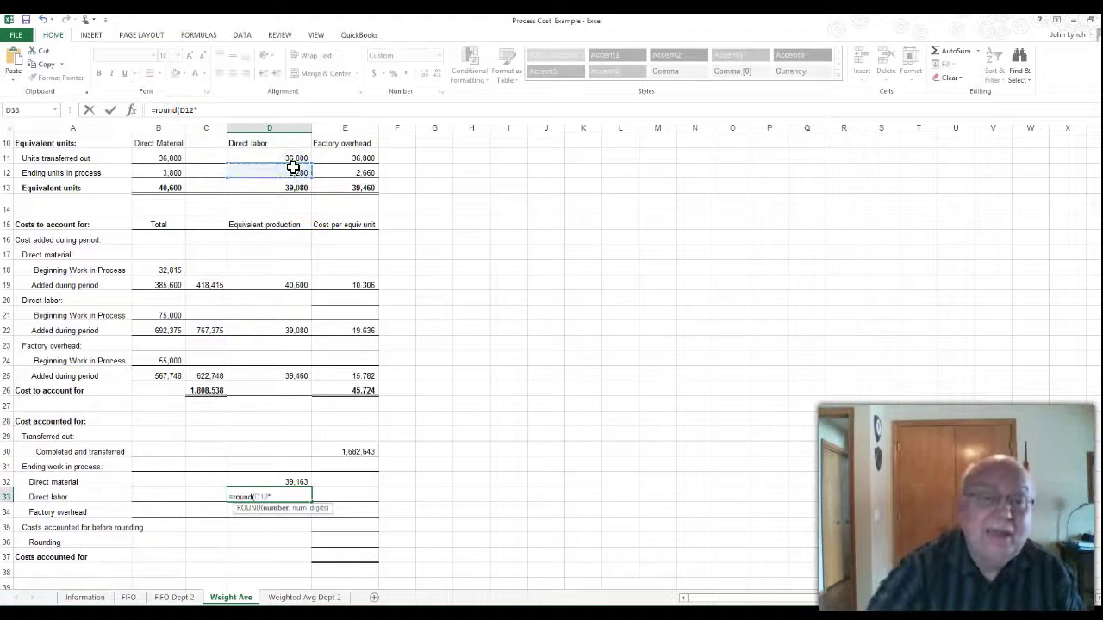
{"action": "type", "text": "*"}
{"action": "left_click", "coordinate": [370, 325]}
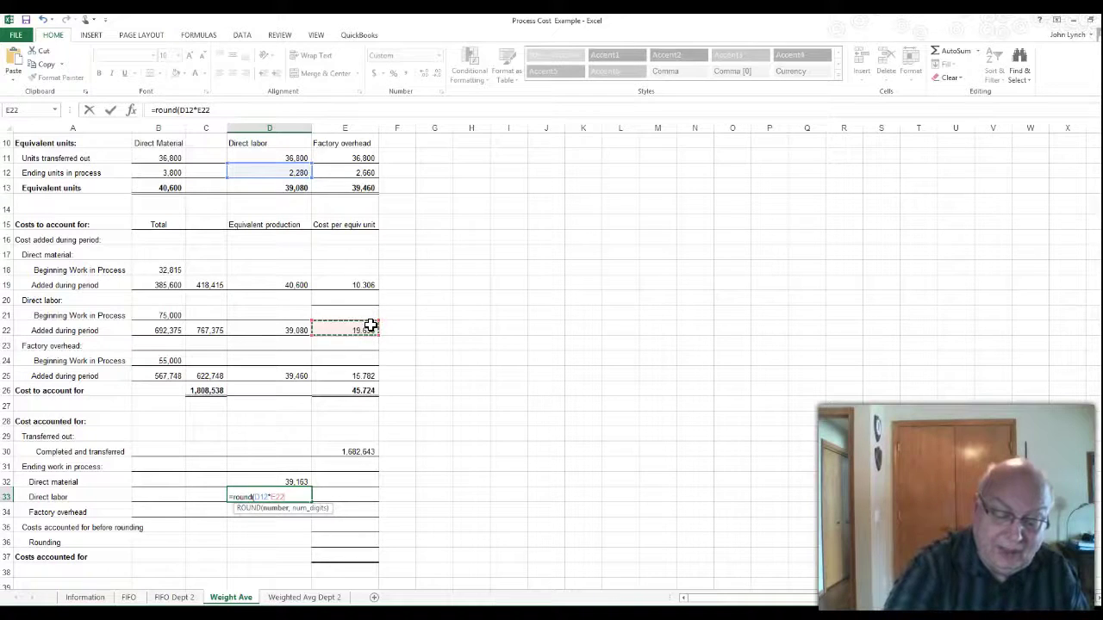
{"action": "key", "text": "Return"}
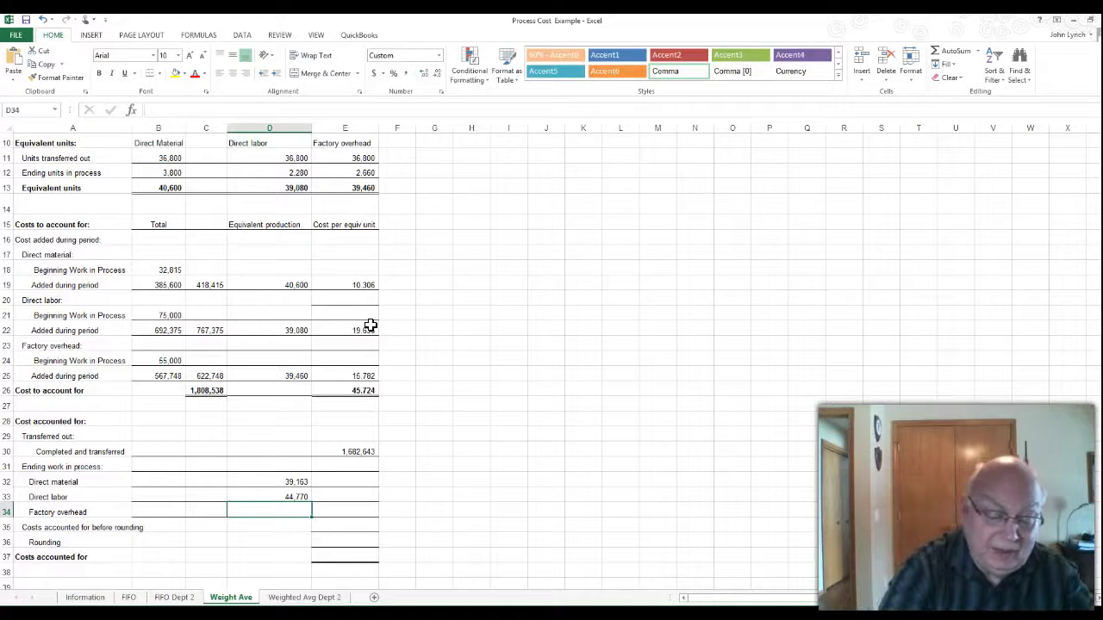
{"action": "type", "text": "=round("}
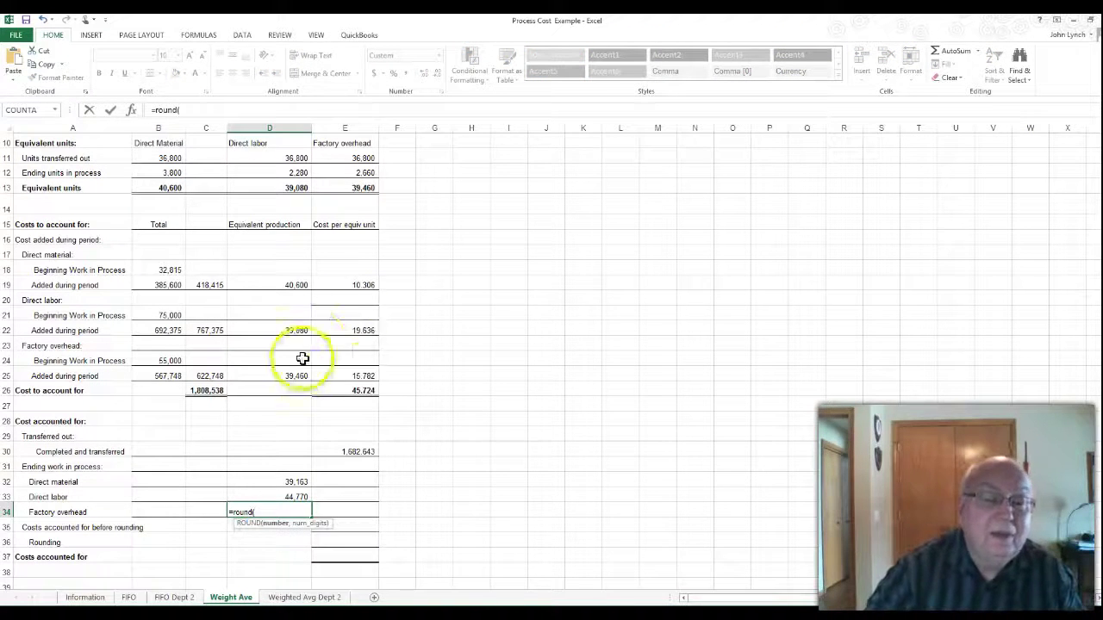
{"action": "left_click", "coordinate": [364, 173]}
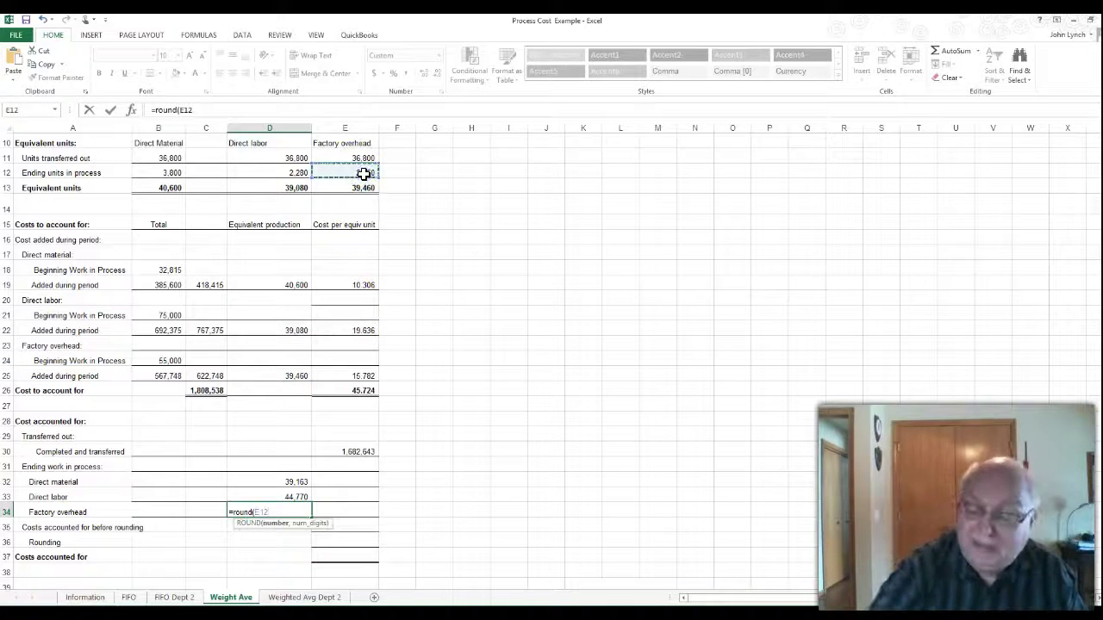
{"action": "type", "text": "*"}
{"action": "left_click", "coordinate": [361, 373]}
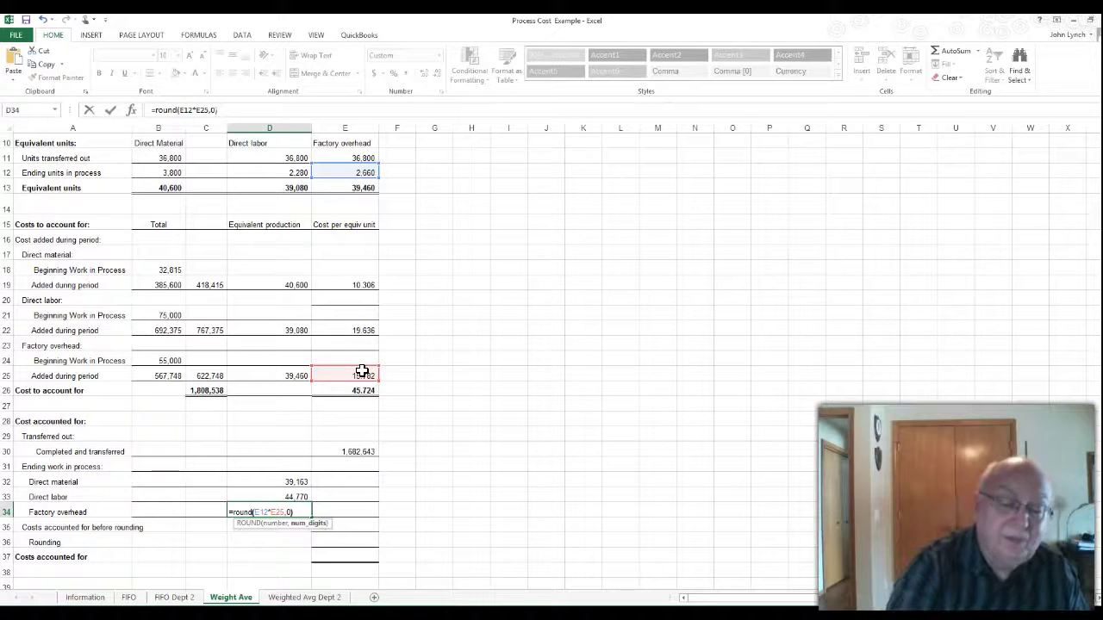
{"action": "type", "text": ",0)"}
{"action": "key", "text": "Return"}
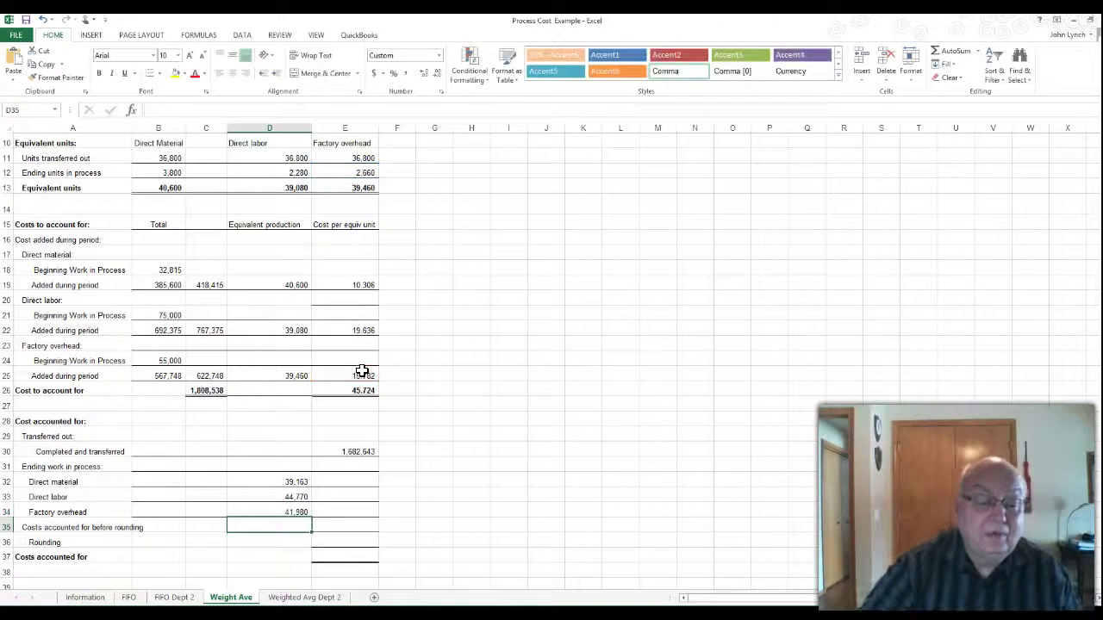
- AutoSum the ending WIP total (125,913) and the costs before rounding (1,808,566)
{"action": "left_click", "coordinate": [362, 510]}
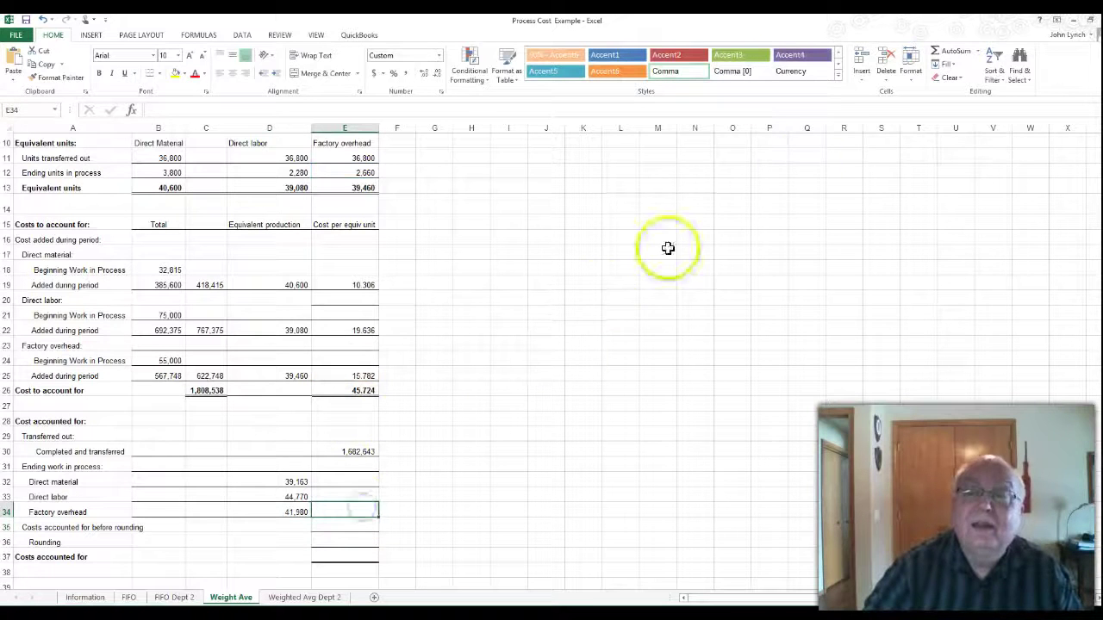
{"action": "left_click", "coordinate": [962, 56]}
{"action": "left_click_drag", "start_coordinate": [286, 479], "coordinate": [304, 509]}
{"action": "key", "text": "Return"}
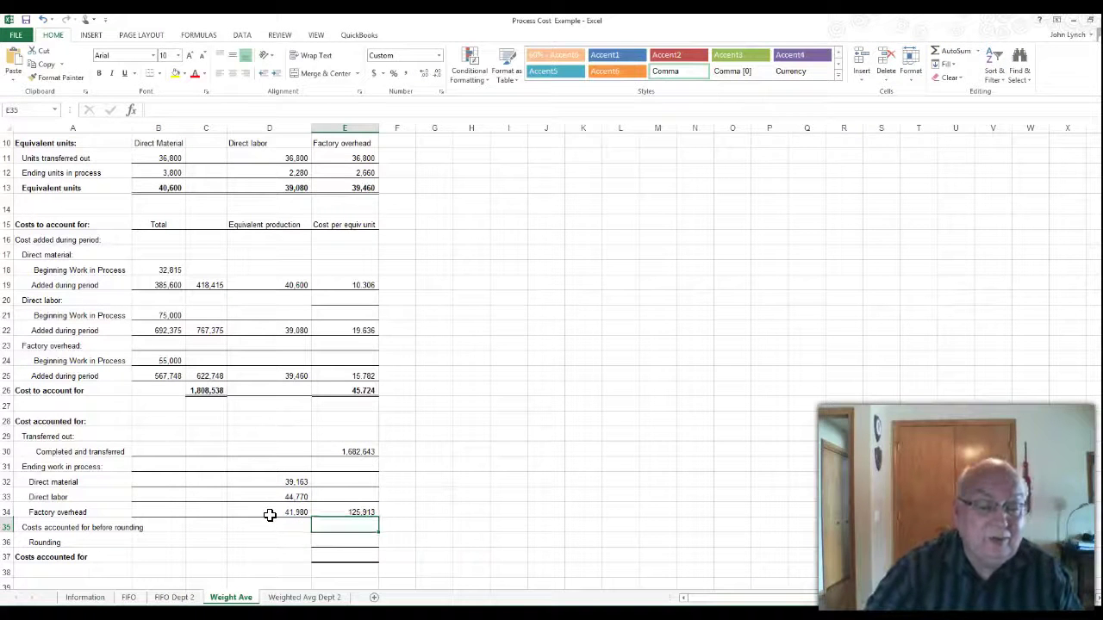
{"action": "left_click", "coordinate": [950, 50]}
{"action": "left_click", "coordinate": [368, 453]}
{"action": "left_click_drag", "start_coordinate": [368, 457], "coordinate": [369, 508]}
{"action": "key", "text": "Return"}
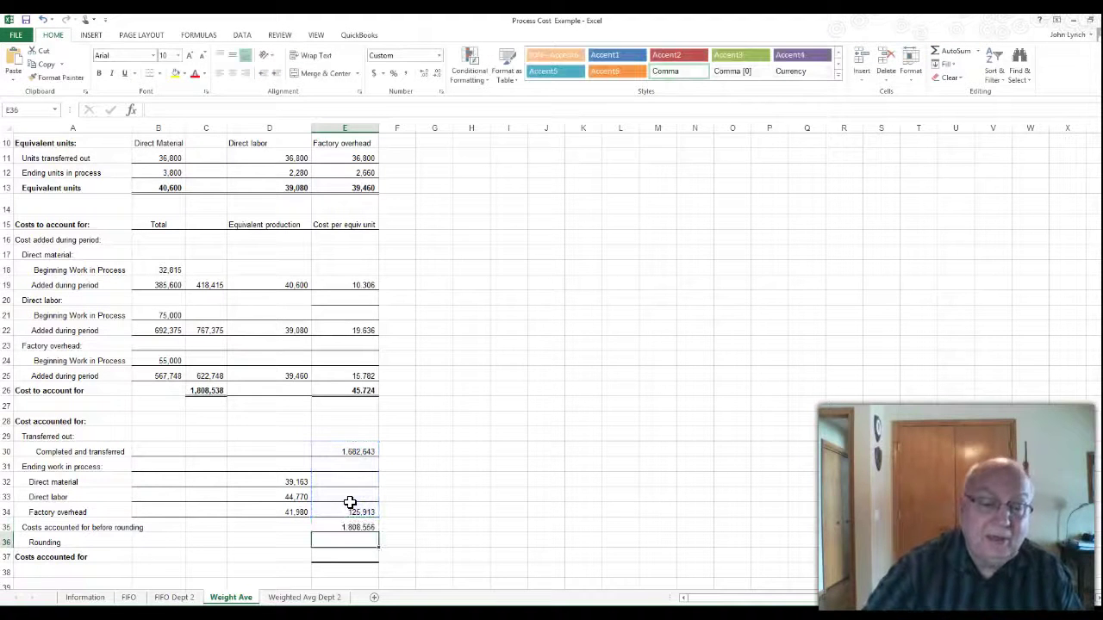
- Link Costs accounted for in E37 to the costs to account for total in C26
{"action": "left_click", "coordinate": [346, 554]}
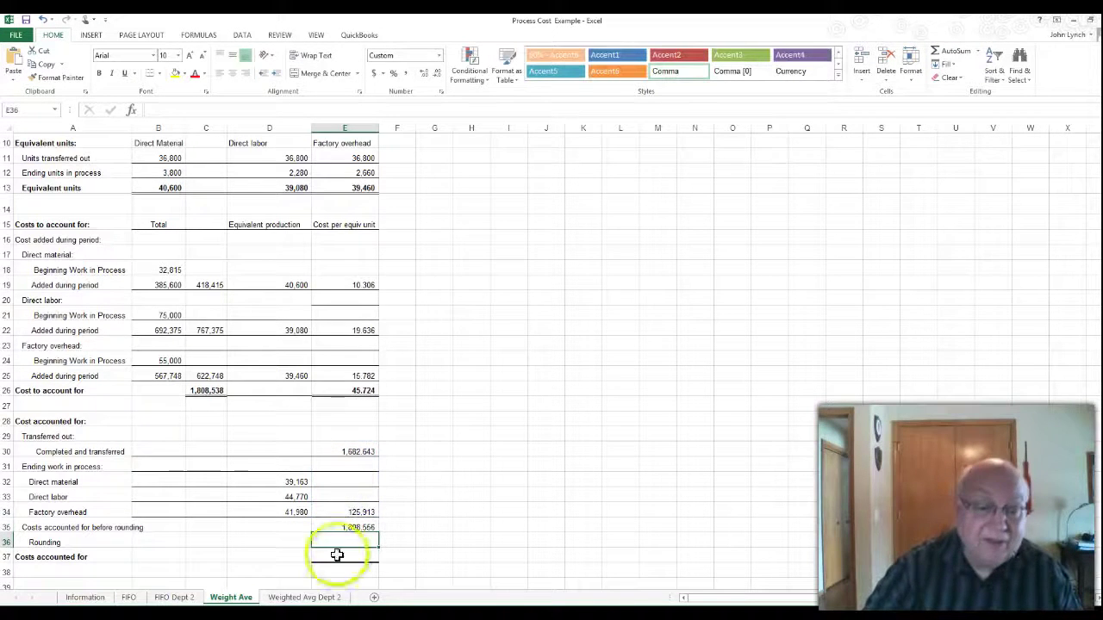
{"action": "type", "text": "="}
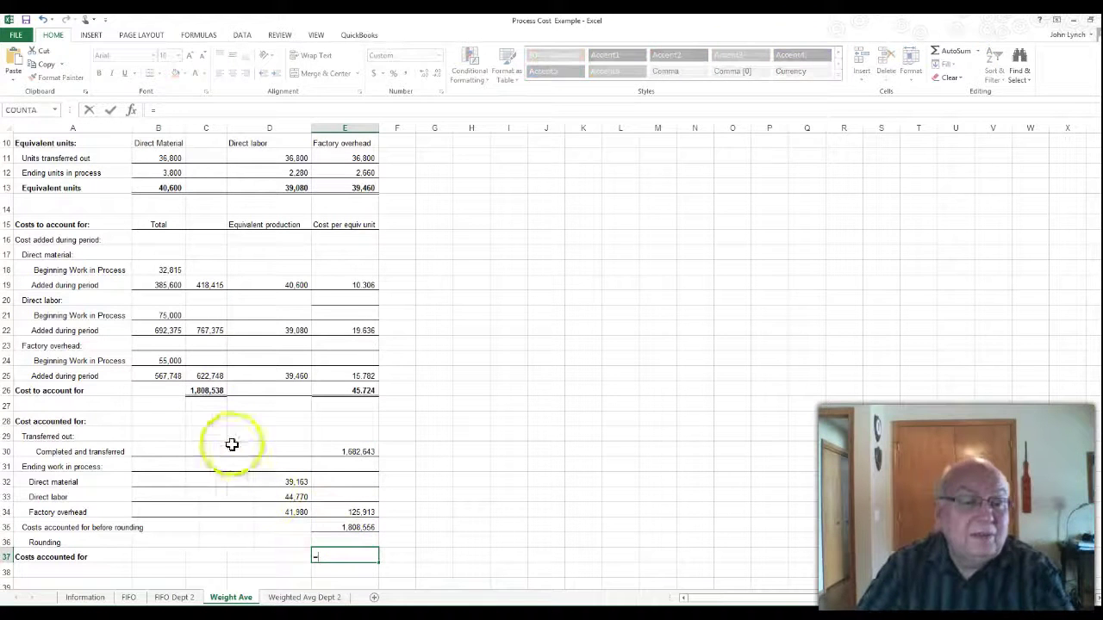
{"action": "left_click", "coordinate": [207, 392]}
{"action": "key", "text": "Return"}
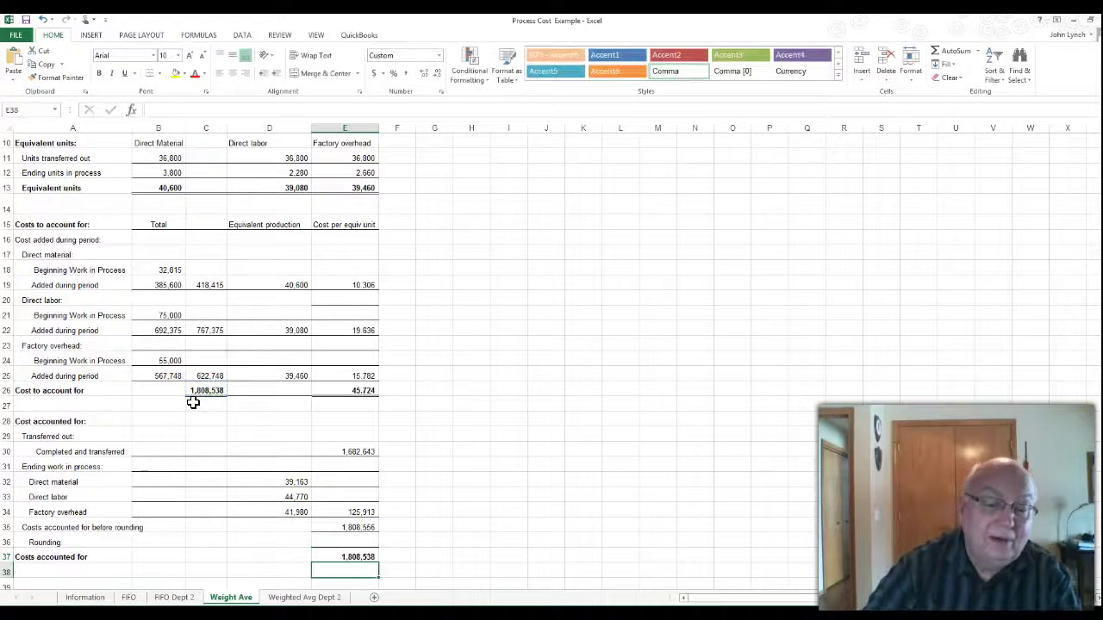
- Enter the Rounding formula =E37-E35, giving (18), and check the Costs accounted for formula
{"action": "type", "text": "="}
{"action": "left_click", "coordinate": [347, 557]}
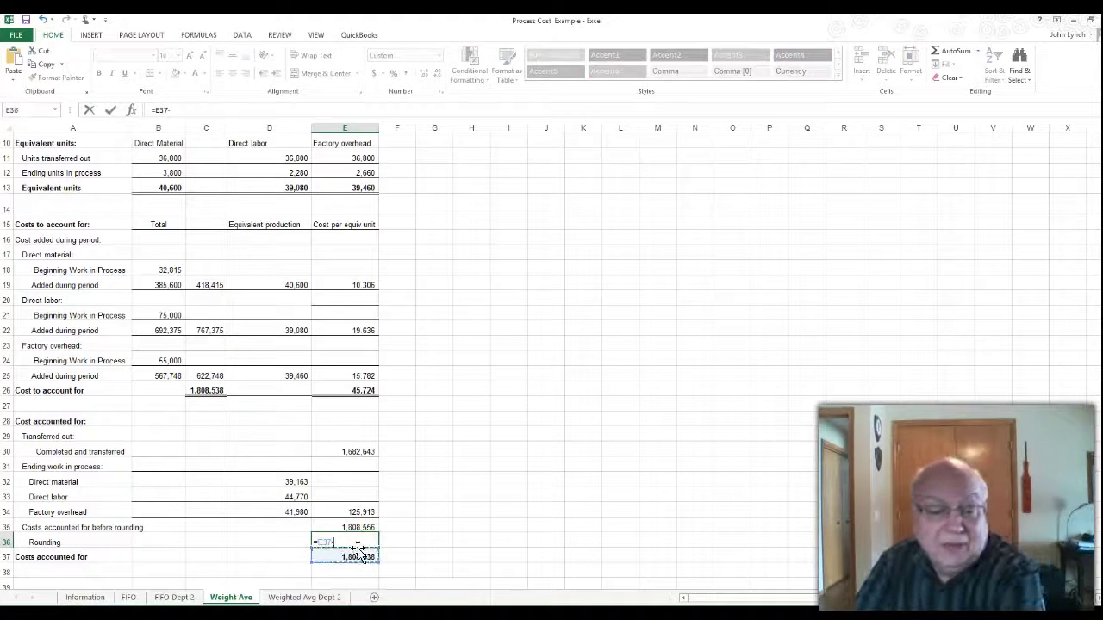
{"action": "type", "text": "-"}
{"action": "left_click", "coordinate": [356, 528]}
{"action": "key", "text": "Return"}
{"action": "left_click", "coordinate": [361, 556]}
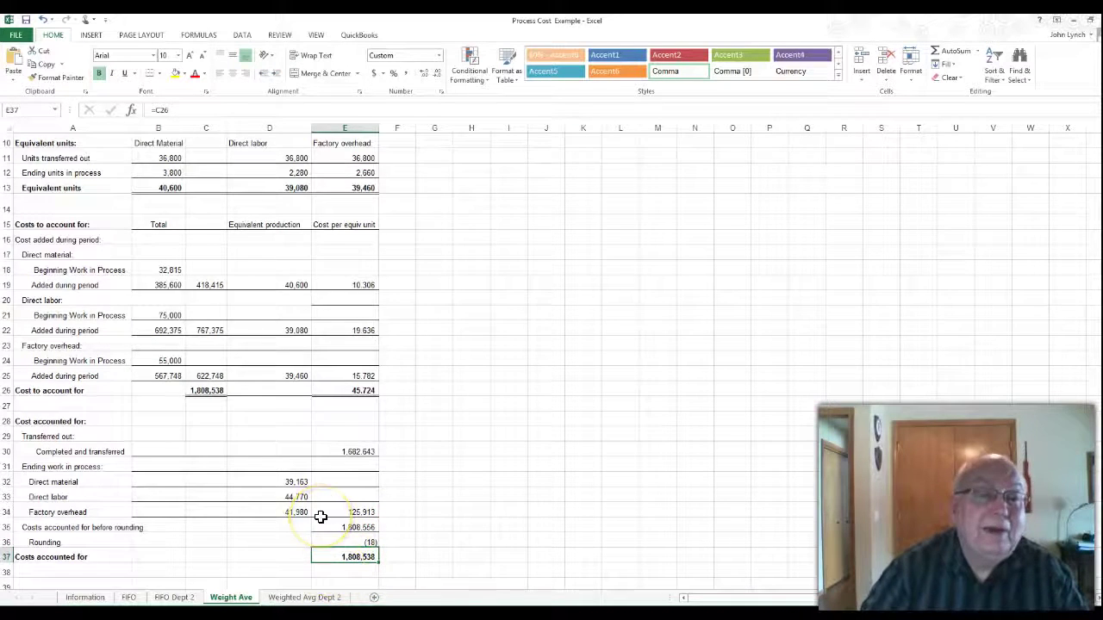
{"action": "scroll", "coordinate": [321, 516], "scroll_direction": "up", "scroll_amount": 3}
{"action": "scroll", "coordinate": [321, 516], "scroll_direction": "down", "scroll_amount": 5}
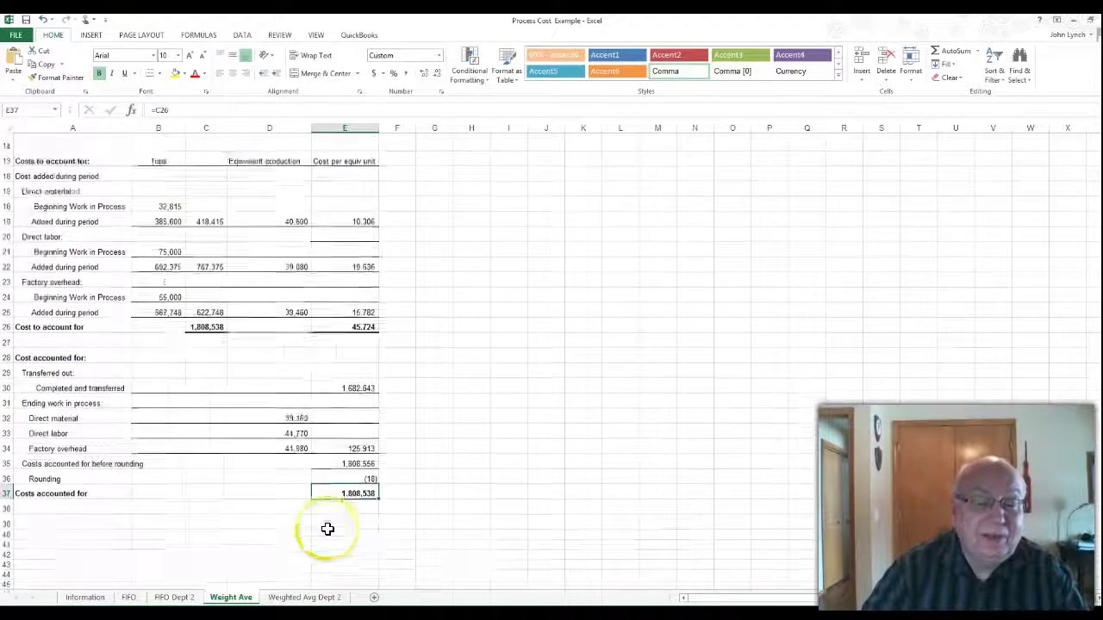
{"action": "scroll", "coordinate": [328, 529], "scroll_direction": "up", "scroll_amount": 5}
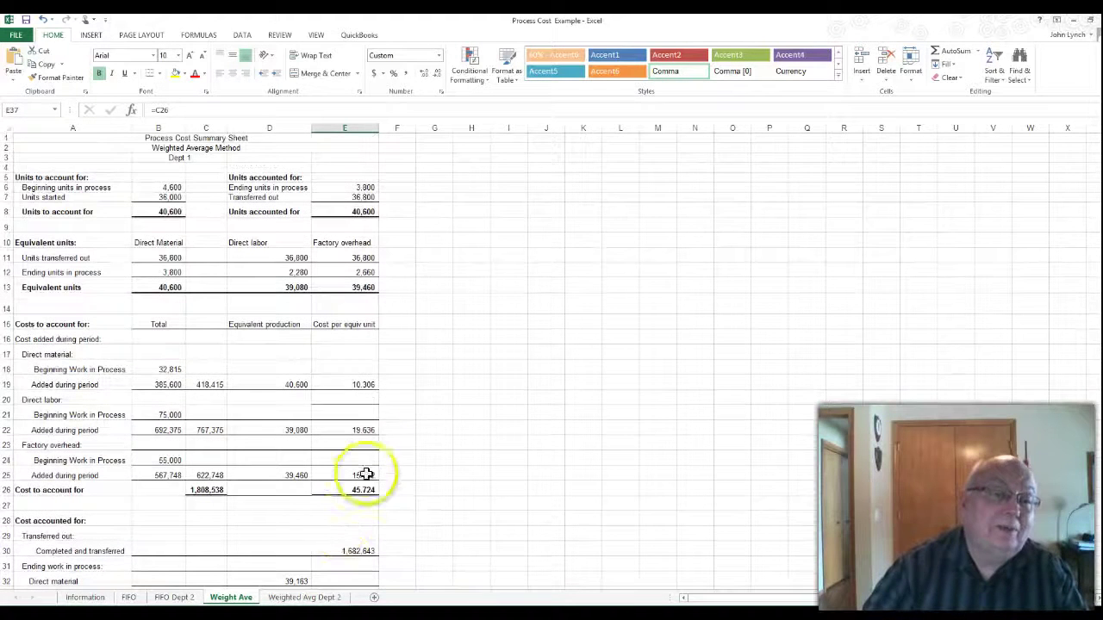
{"action": "left_click_drag", "start_coordinate": [168, 187], "coordinate": [181, 209]}
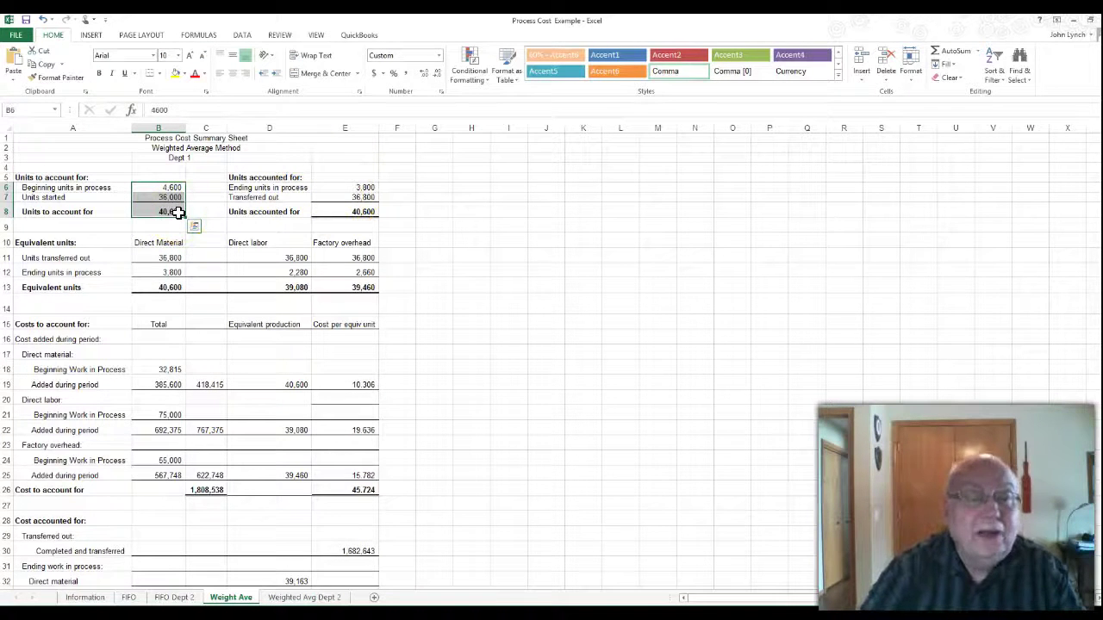
{"action": "left_click", "coordinate": [177, 213]}
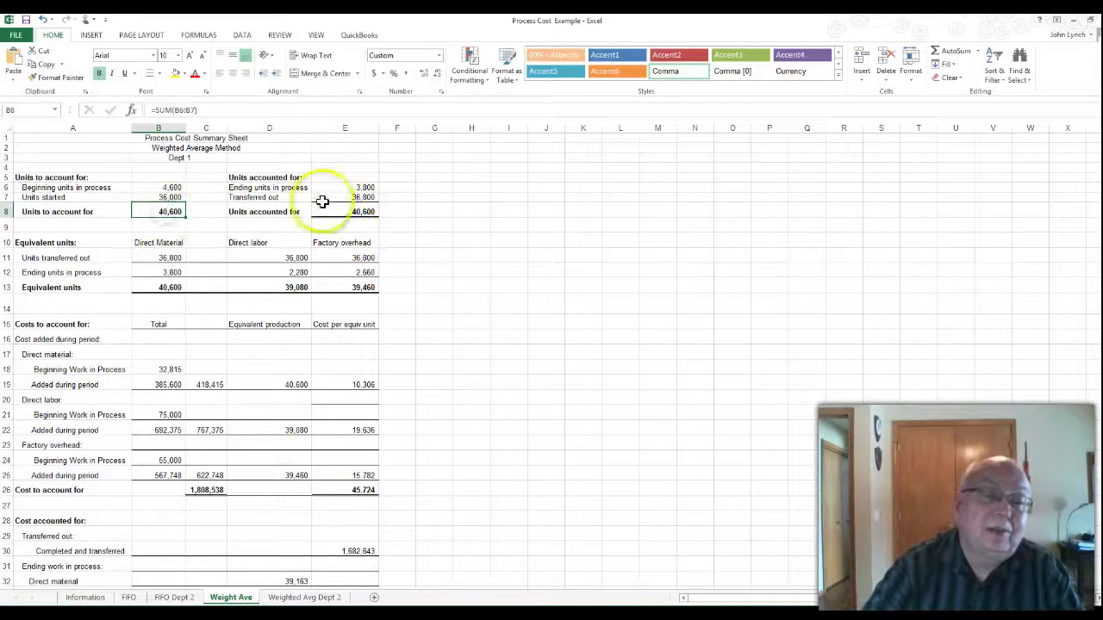
{"action": "left_click", "coordinate": [328, 210]}
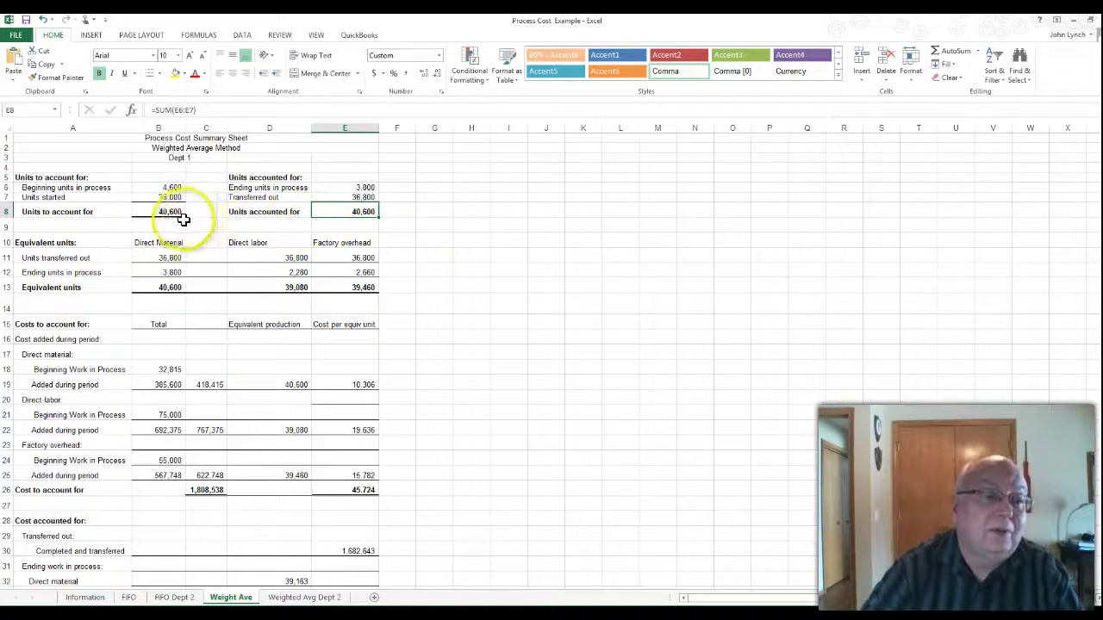
{"action": "left_click", "coordinate": [344, 210]}
{"action": "scroll", "coordinate": [342, 216], "scroll_direction": "down", "scroll_amount": 2}
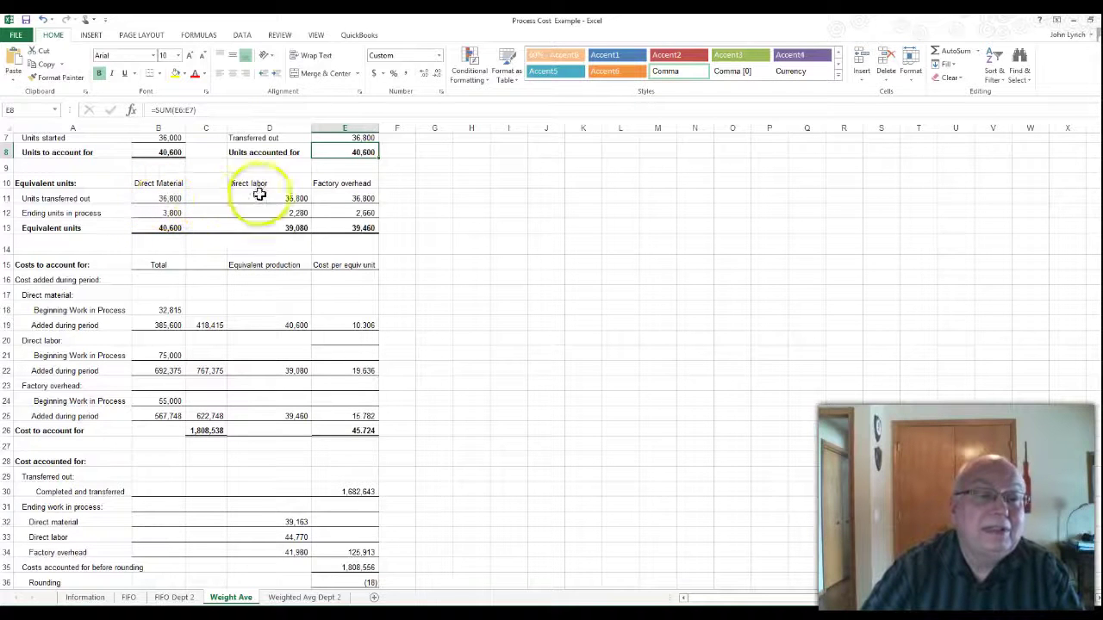
{"action": "scroll", "coordinate": [358, 193], "scroll_direction": "up", "scroll_amount": 1}
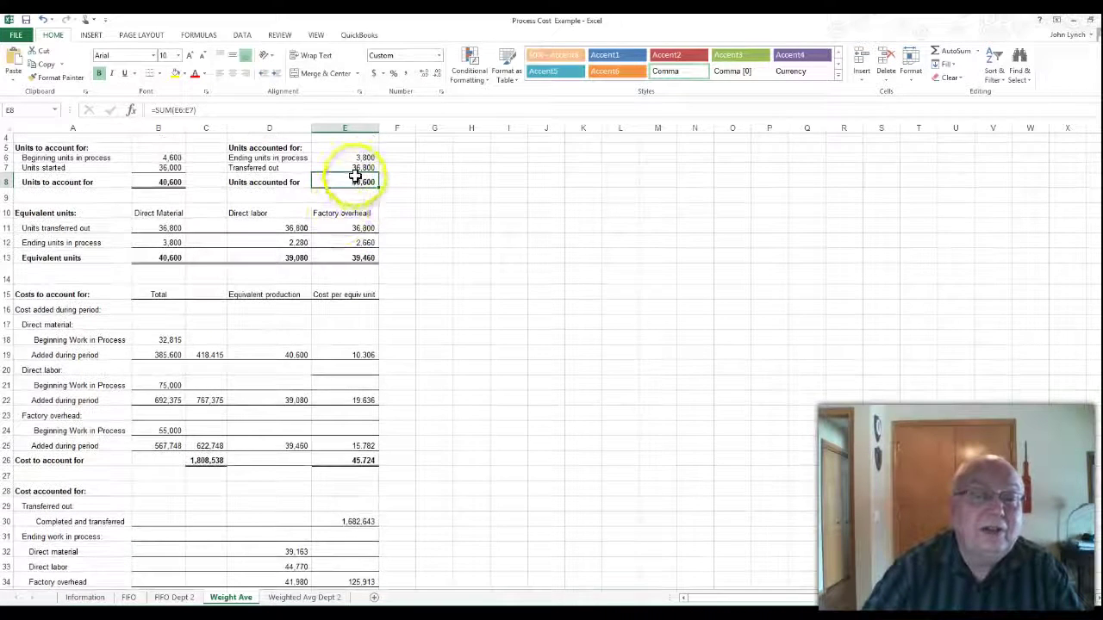
{"action": "left_click", "coordinate": [179, 242]}
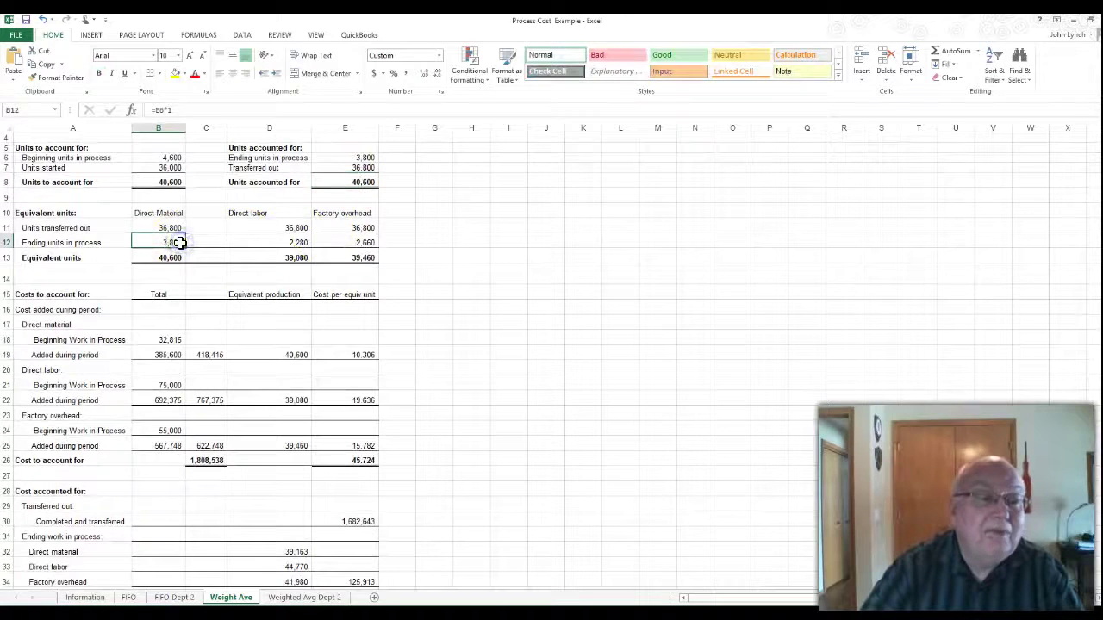
{"action": "left_click_drag", "start_coordinate": [179, 242], "coordinate": [353, 244]}
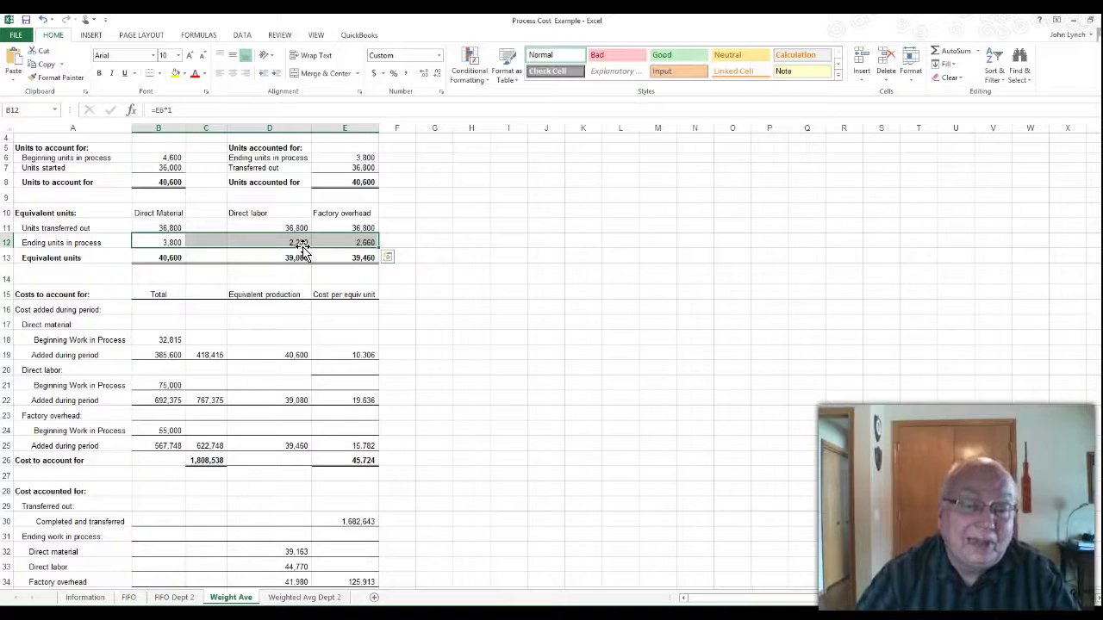
{"action": "scroll", "coordinate": [302, 250], "scroll_direction": "down", "scroll_amount": 2}
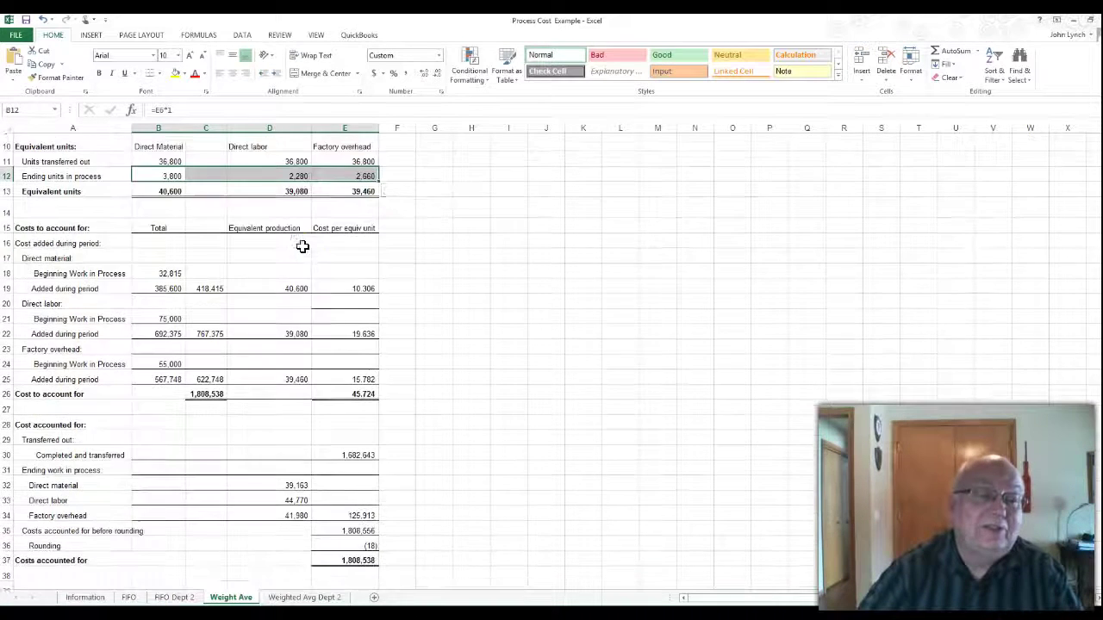
{"action": "left_click", "coordinate": [176, 272]}
{"action": "left_click_drag", "start_coordinate": [175, 271], "coordinate": [172, 285]}
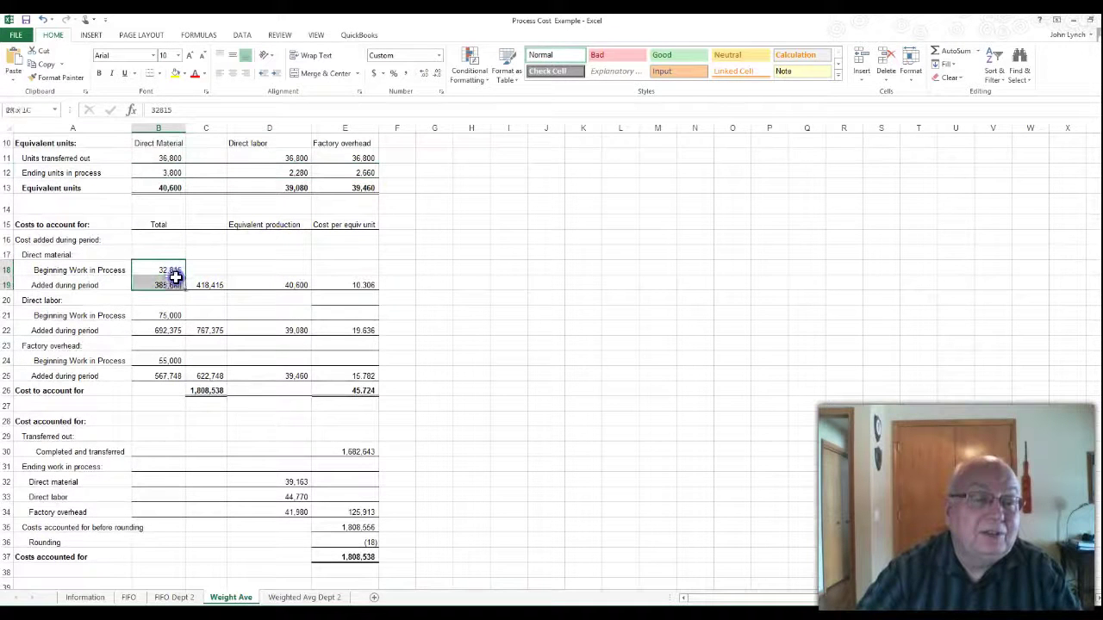
{"action": "left_click", "coordinate": [218, 285]}
{"action": "left_click", "coordinate": [263, 286]}
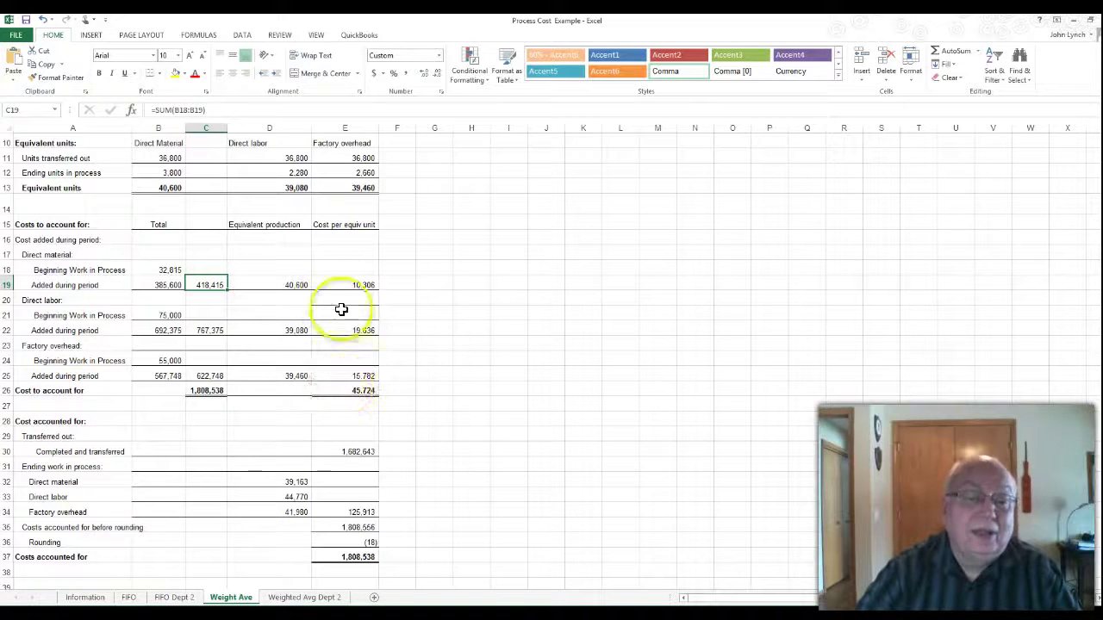
{"action": "left_click", "coordinate": [330, 453]}
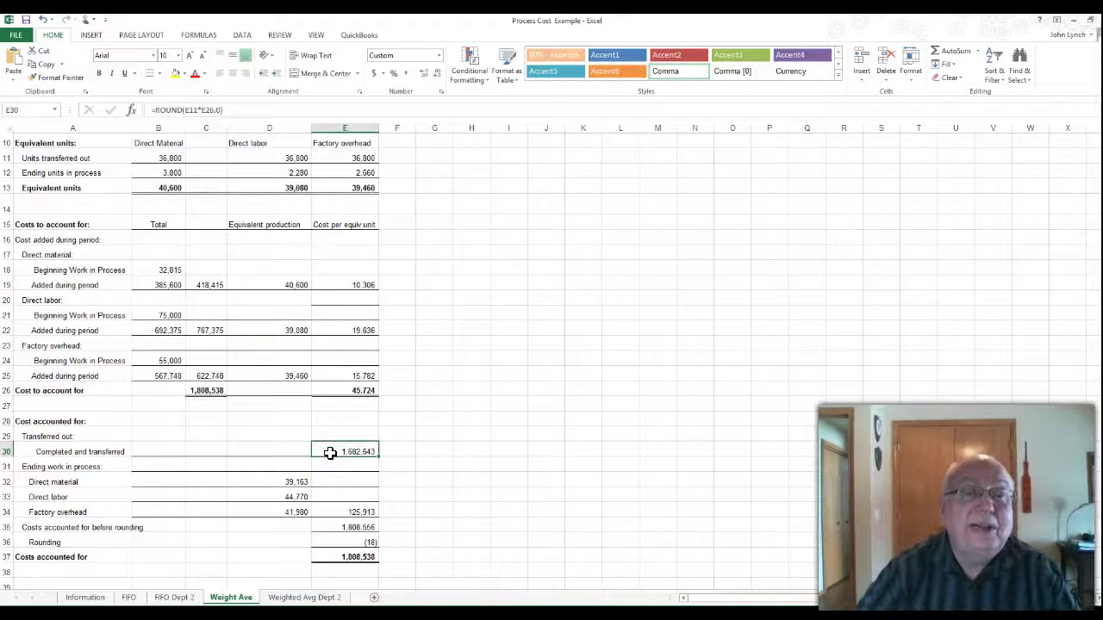
{"action": "scroll", "coordinate": [359, 159], "scroll_direction": "up", "scroll_amount": 2}
{"action": "left_click", "coordinate": [362, 165]}
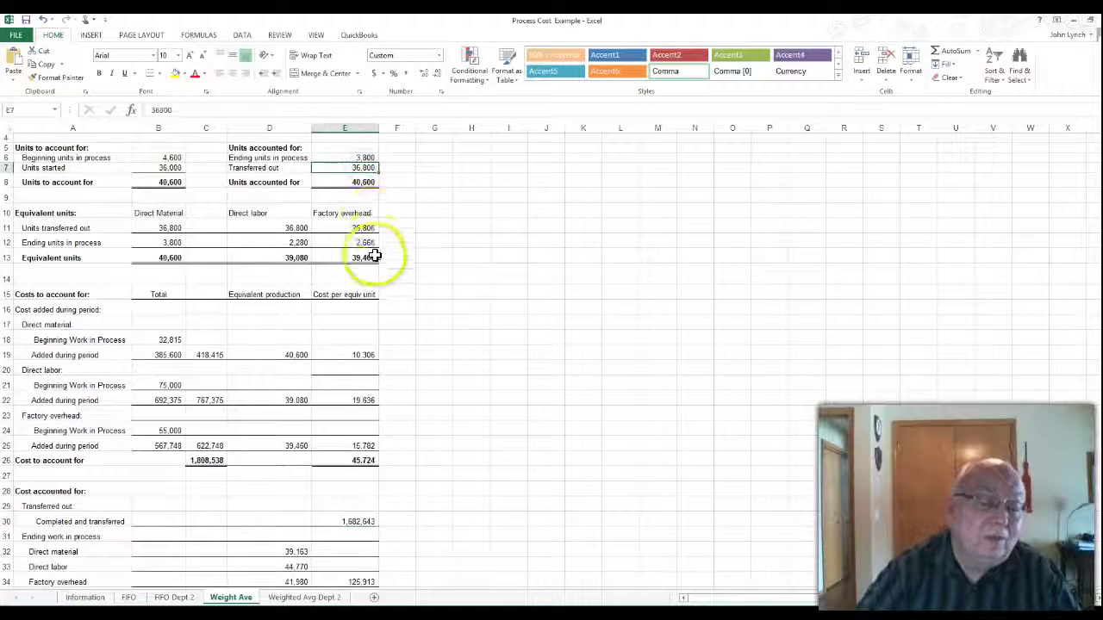
{"action": "scroll", "coordinate": [374, 264], "scroll_direction": "down", "scroll_amount": 3}
{"action": "left_click", "coordinate": [359, 406]}
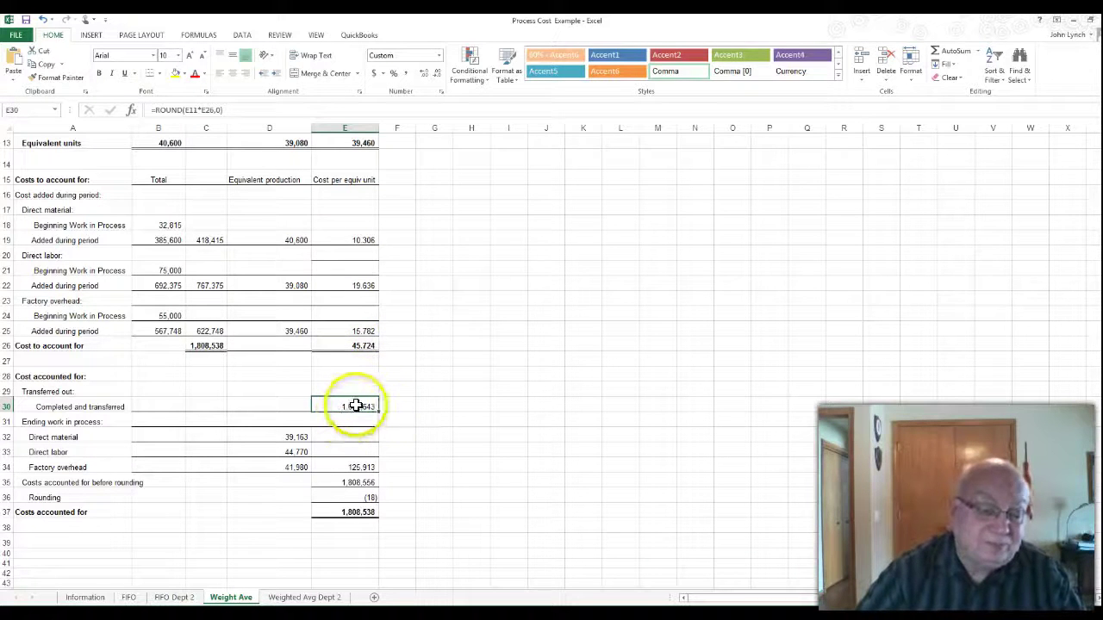
{"action": "left_click", "coordinate": [295, 436]}
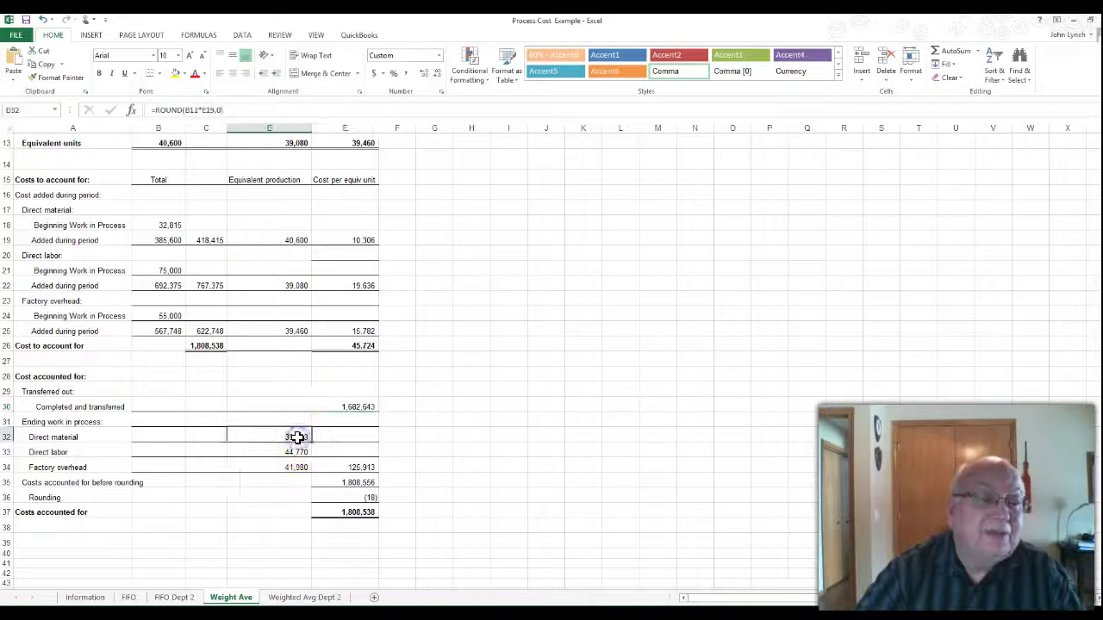
{"action": "scroll", "coordinate": [297, 430], "scroll_direction": "up", "scroll_amount": 2}
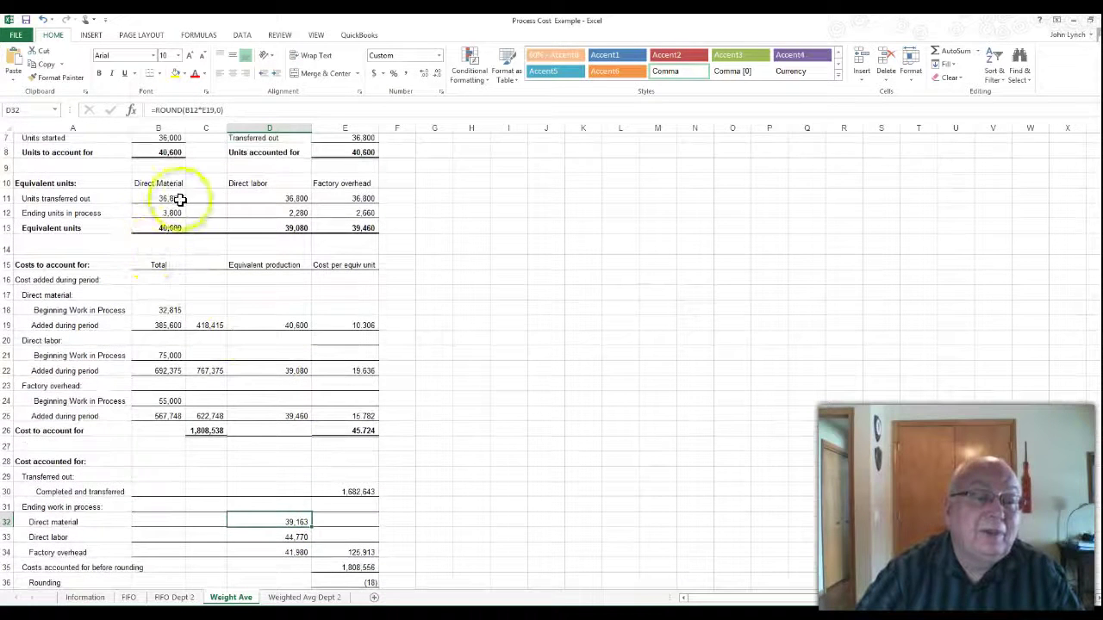
{"action": "left_click", "coordinate": [172, 213]}
{"action": "left_click_drag", "start_coordinate": [235, 212], "coordinate": [356, 208]}
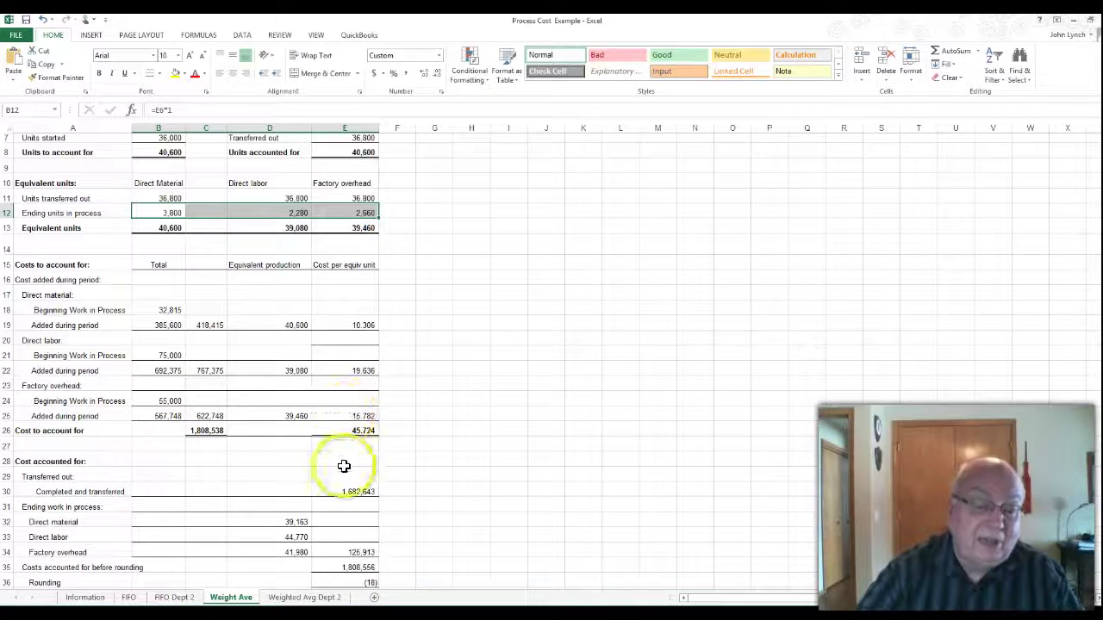
{"action": "left_click", "coordinate": [293, 522]}
{"action": "left_click_drag", "start_coordinate": [293, 523], "coordinate": [295, 552]}
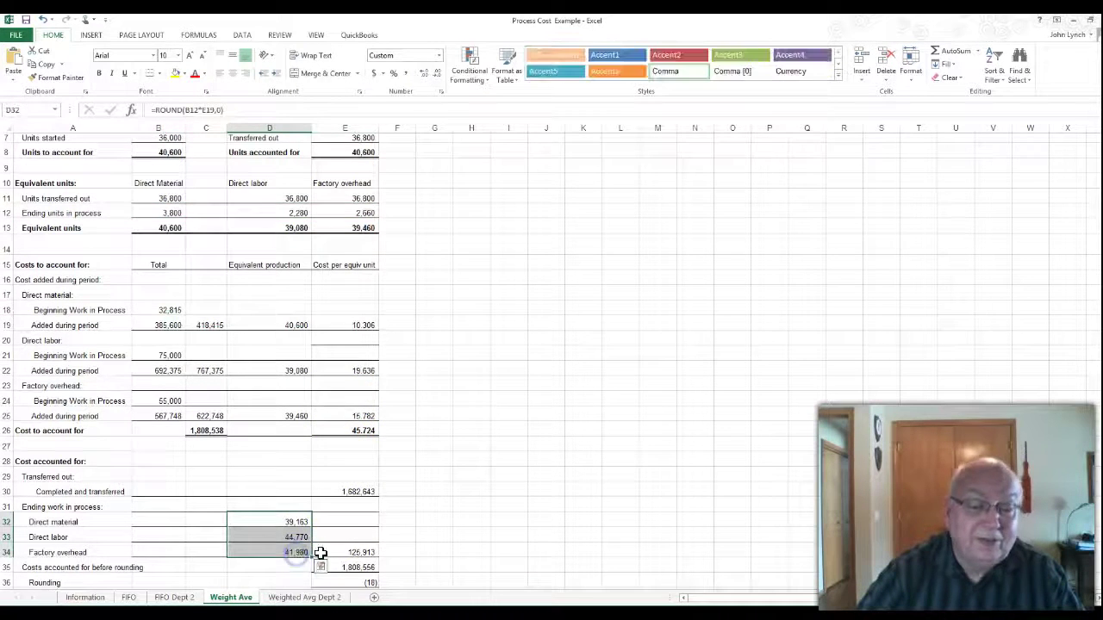
{"action": "scroll", "coordinate": [379, 539], "scroll_direction": "down", "scroll_amount": 2}
{"action": "left_click", "coordinate": [369, 468]}
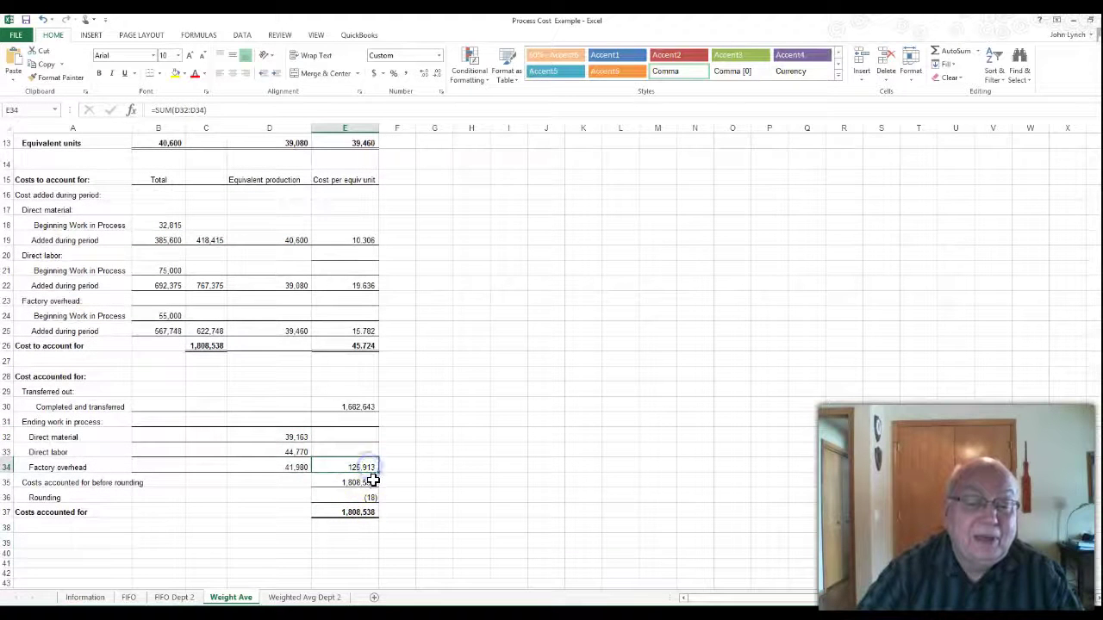
{"action": "left_click", "coordinate": [375, 482]}
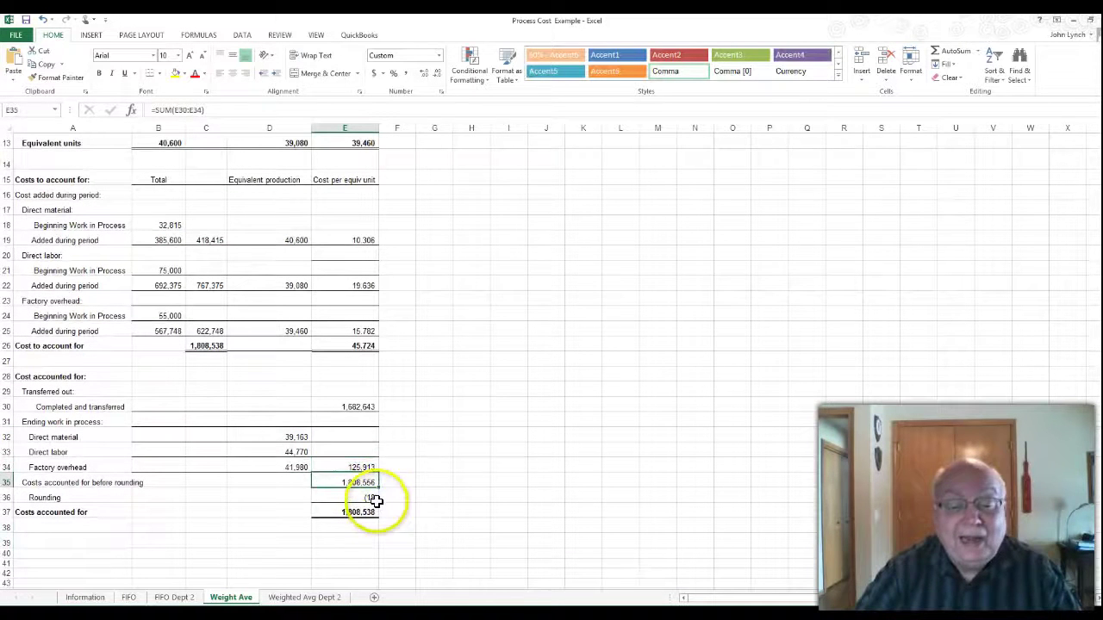
{"action": "left_click", "coordinate": [373, 499]}
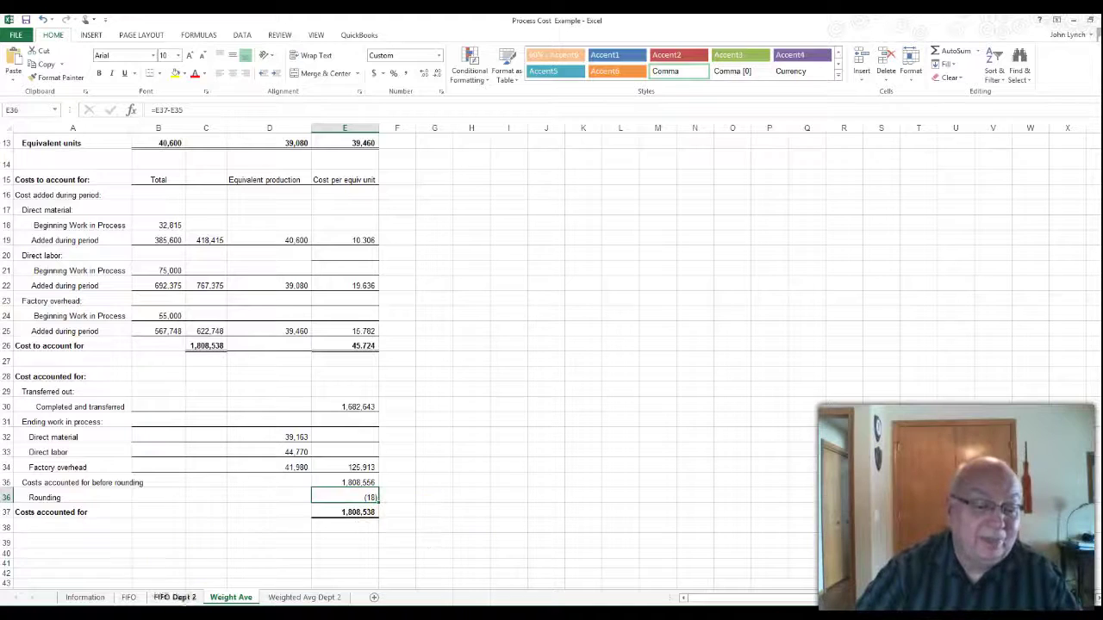
{"action": "scroll", "coordinate": [344, 570], "scroll_direction": "down", "scroll_amount": 2}
{"action": "scroll", "coordinate": [343, 570], "scroll_direction": "up", "scroll_amount": 6}
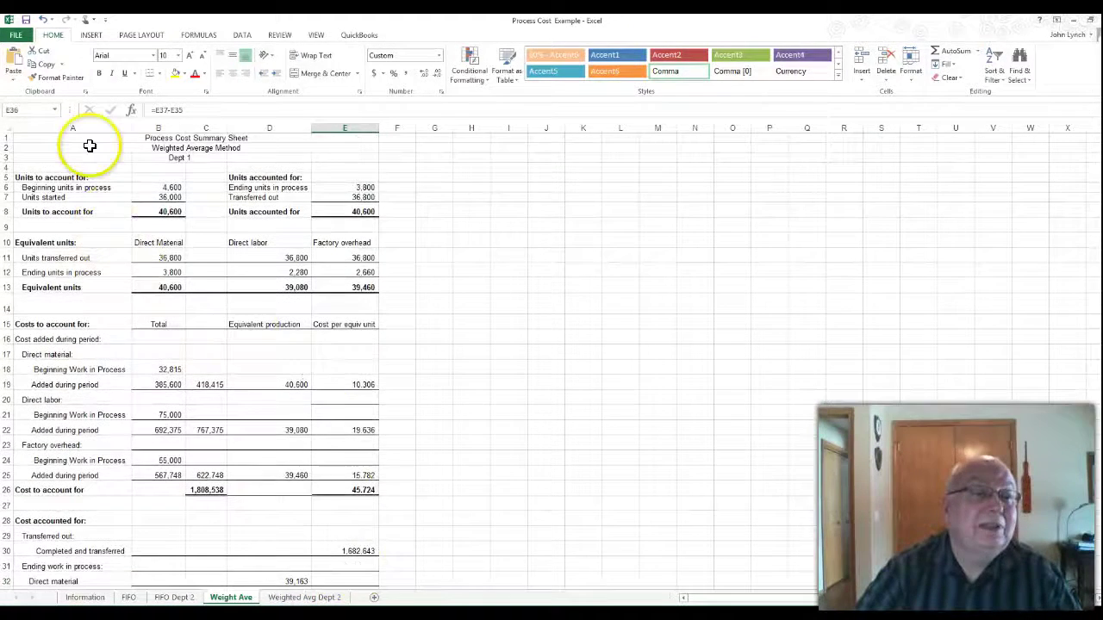
{"action": "left_click", "coordinate": [82, 158]}
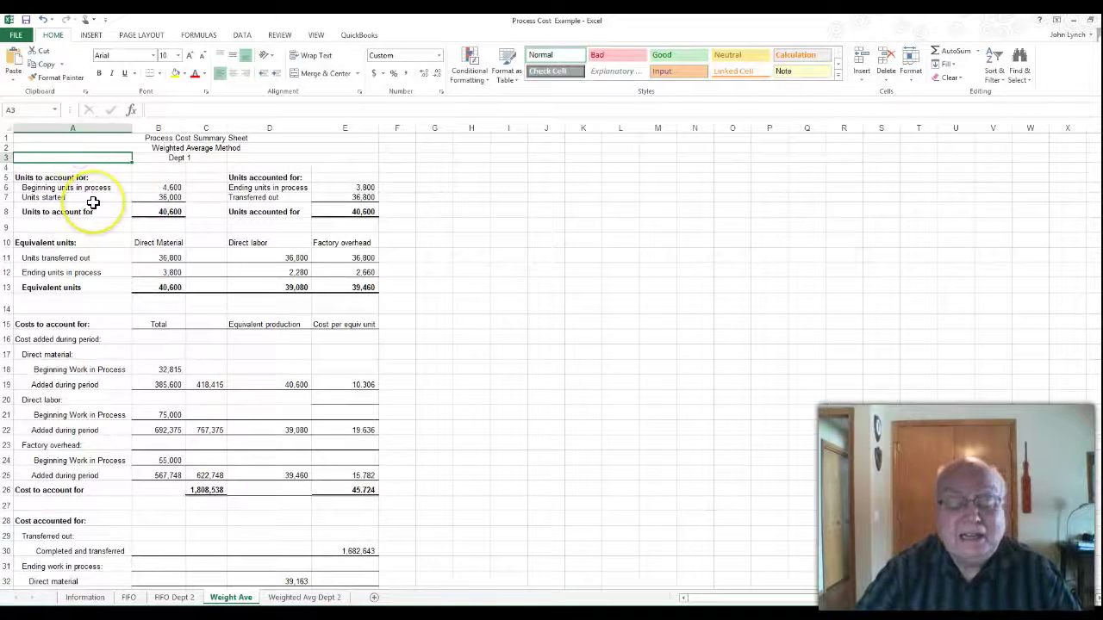